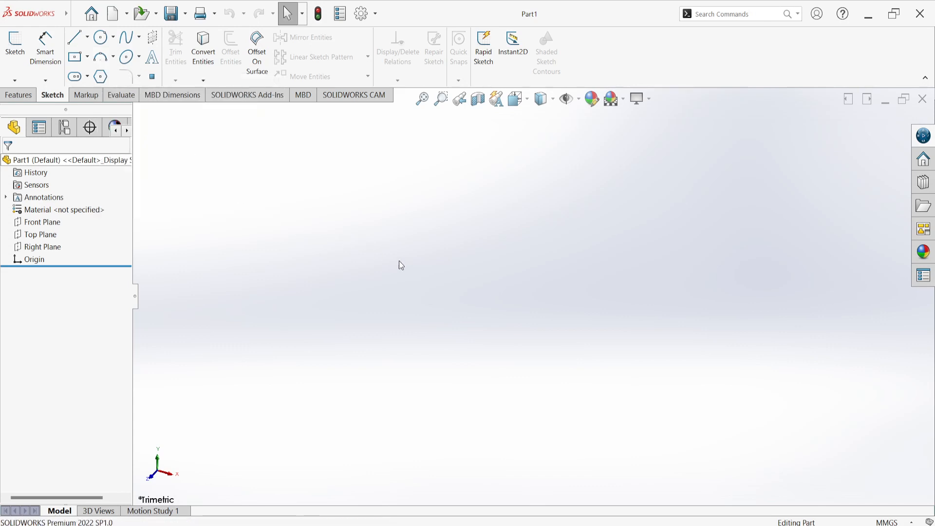
Start a new line sketch on the Front Plane
left_click(78, 42)
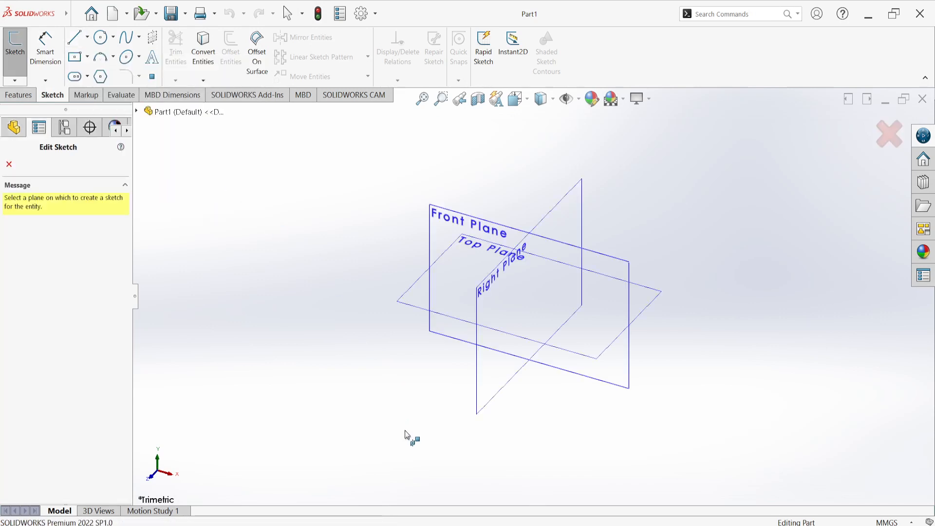
left_click(441, 215)
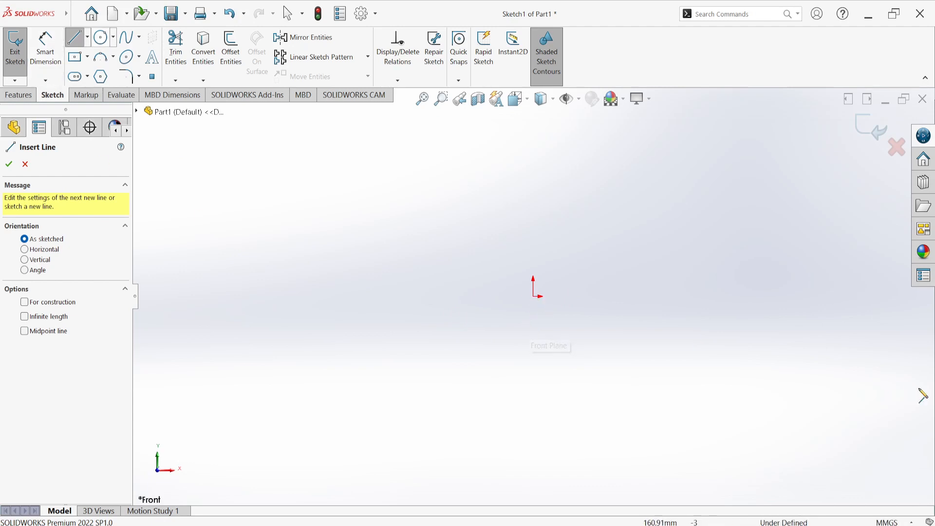
Sketch a horizontal line about 91 mm long from the origin and a vertical line about 22 mm up from its end
left_click(534, 296)
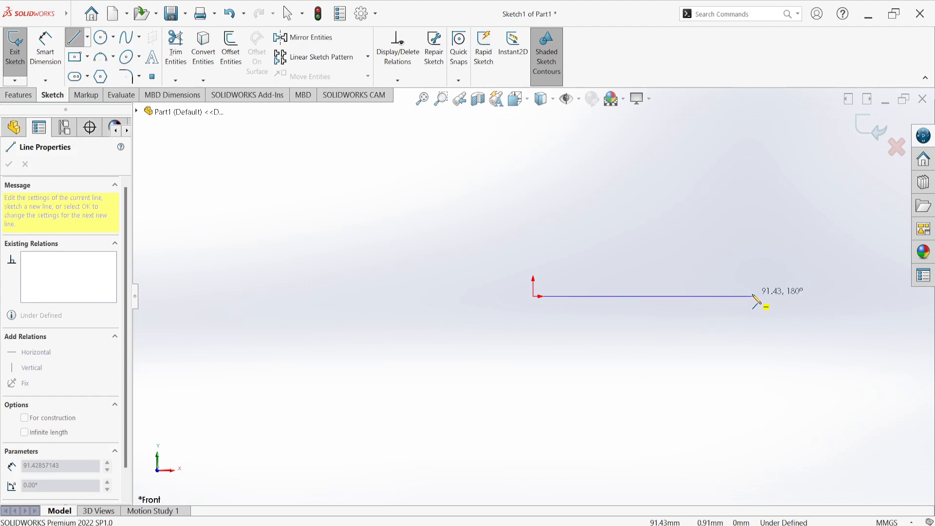
left_click(754, 296)
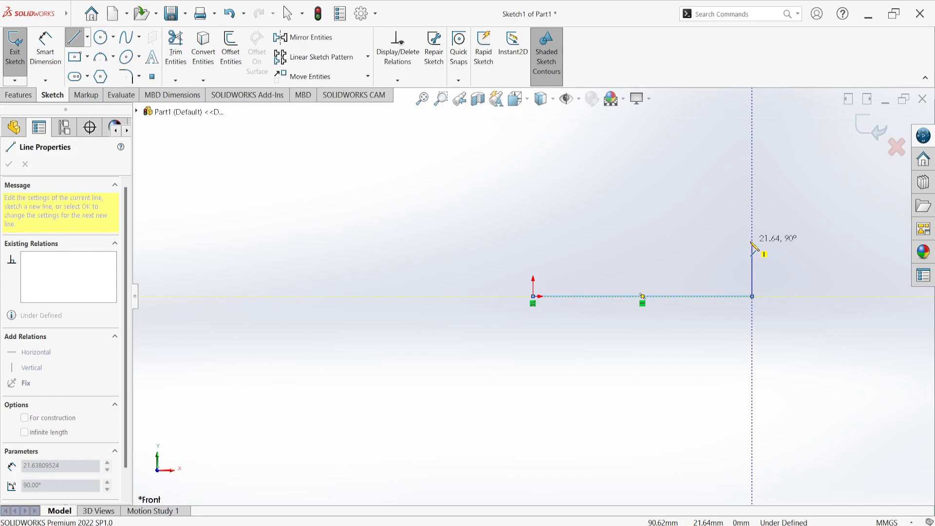
left_click(751, 242)
right_click(775, 197)
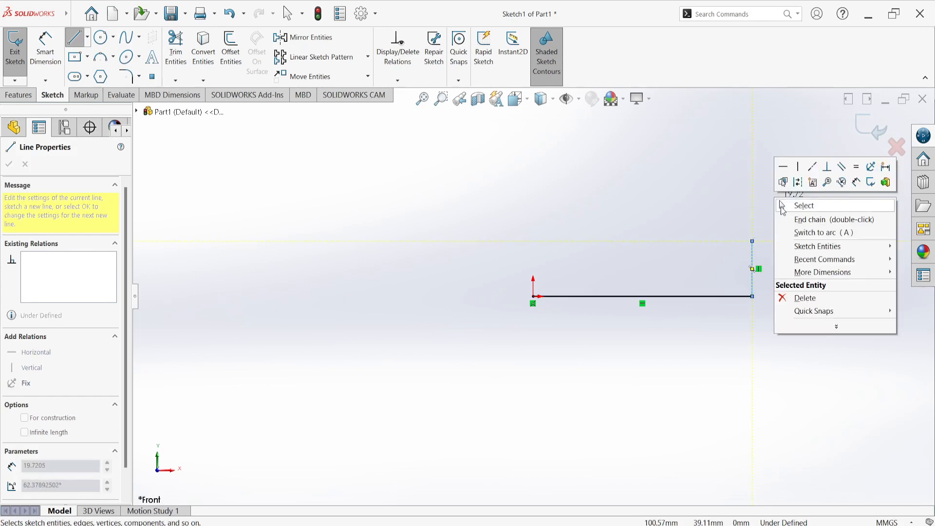
left_click(785, 205)
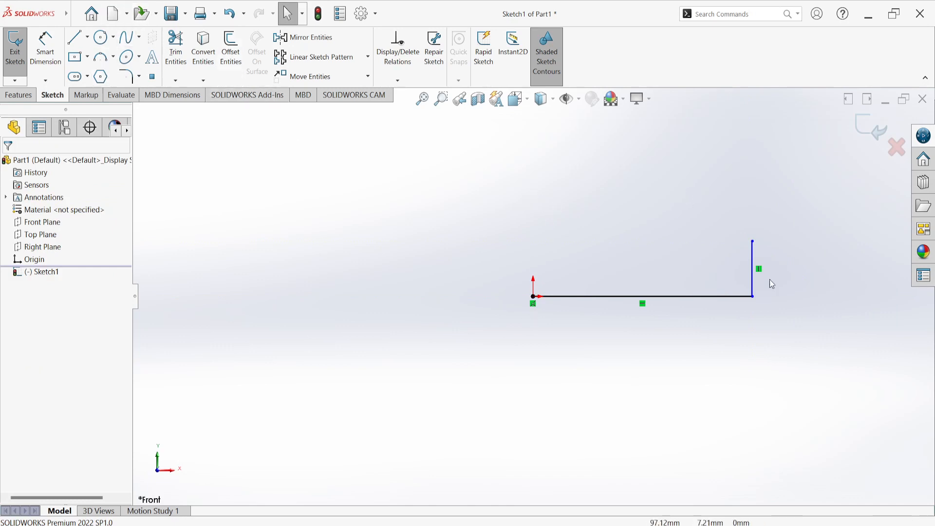
Sketch a vertical centerline through the origin and stretch its upper end to about 68 mm above the origin
left_click(88, 38)
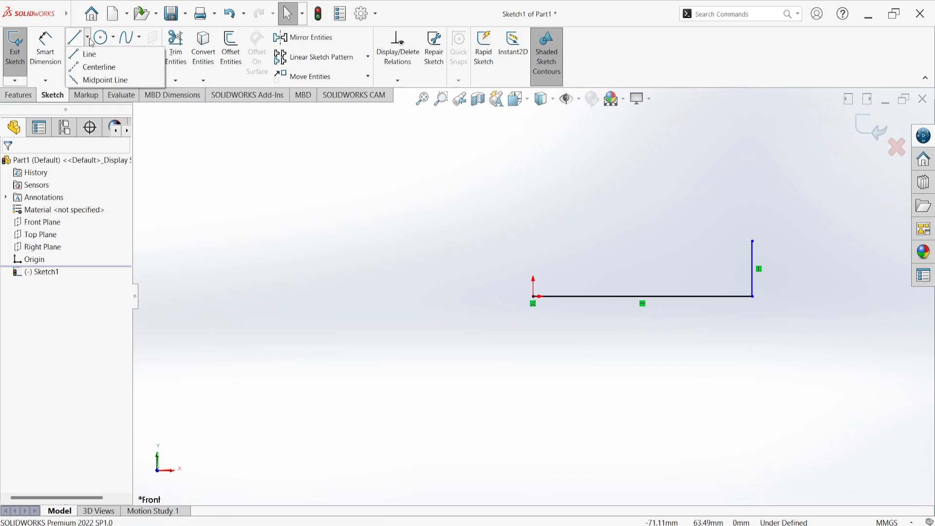
left_click(93, 63)
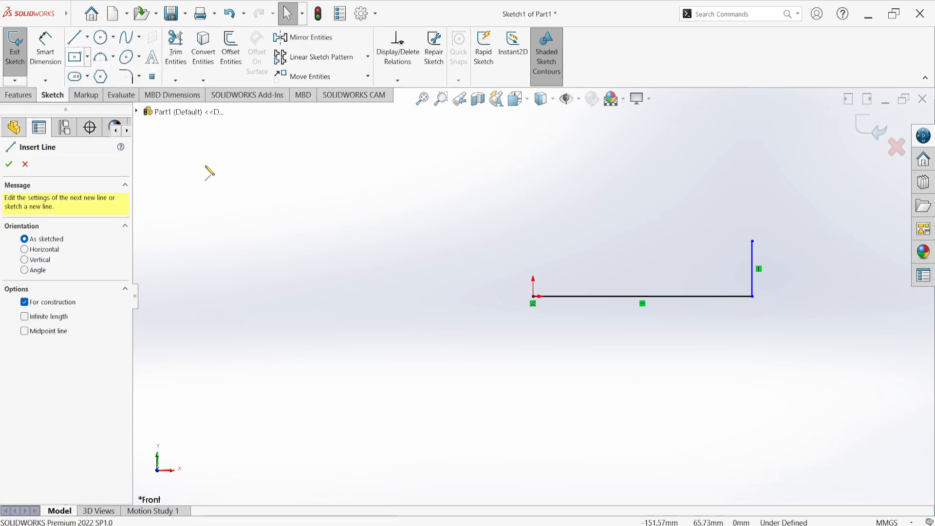
left_click(533, 349)
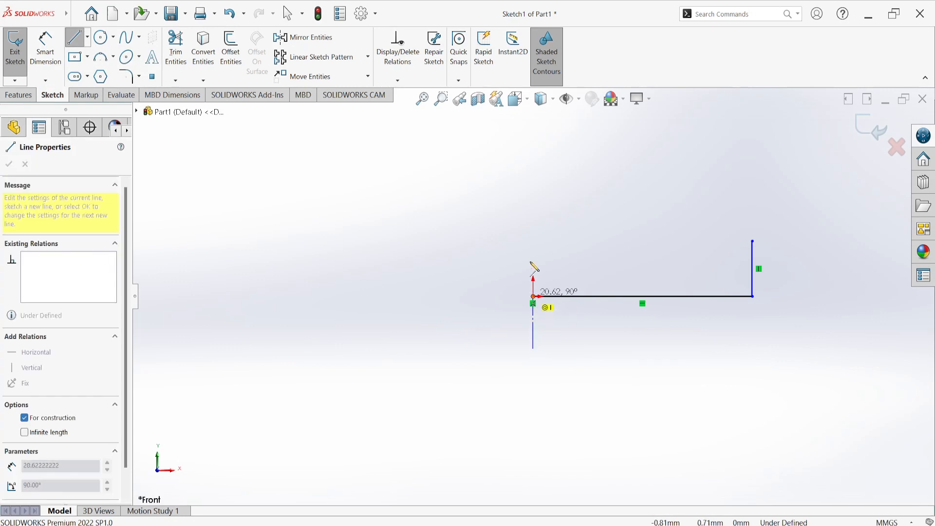
left_click(532, 202)
right_click(444, 175)
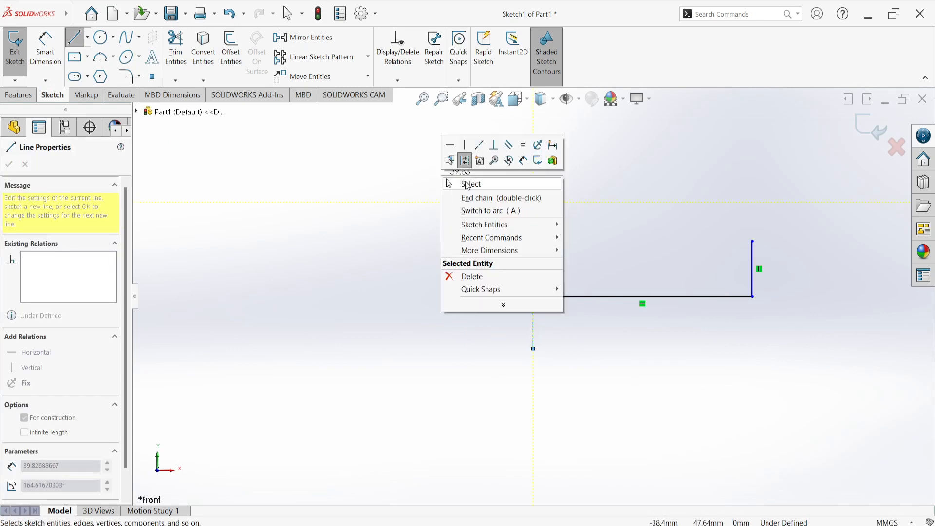
left_click(466, 185)
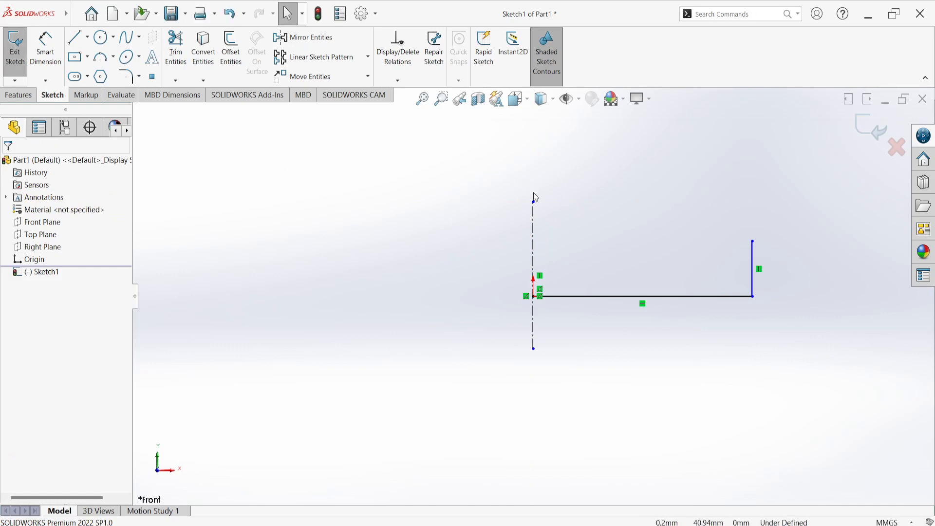
left_click_drag(532, 204, 534, 124)
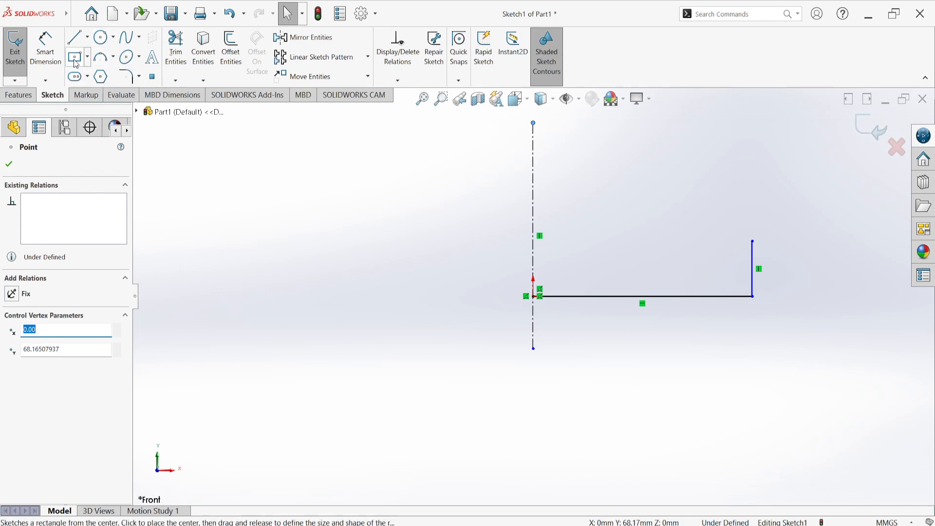
Sketch a 3 Point Arc of about 89 mm radius from the short vertical line's upper end to the centerline, bulging upward
left_click(114, 57)
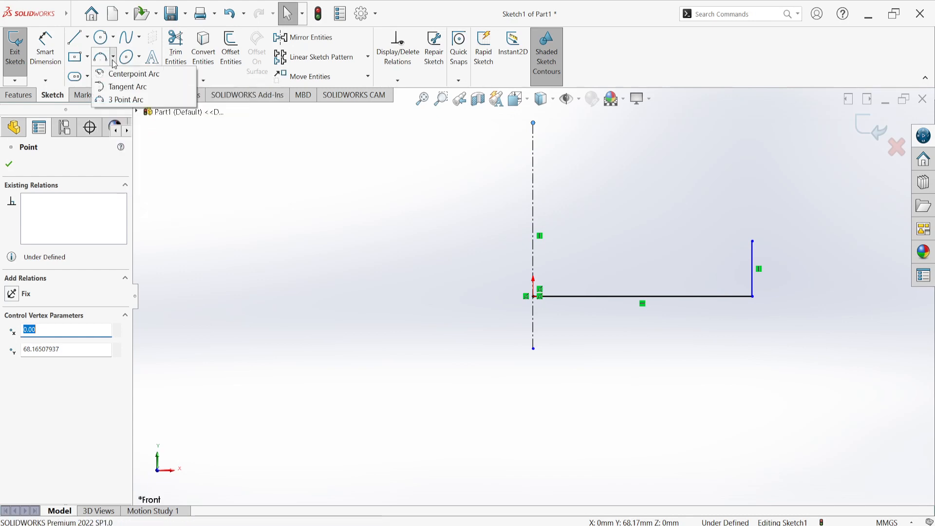
left_click(116, 100)
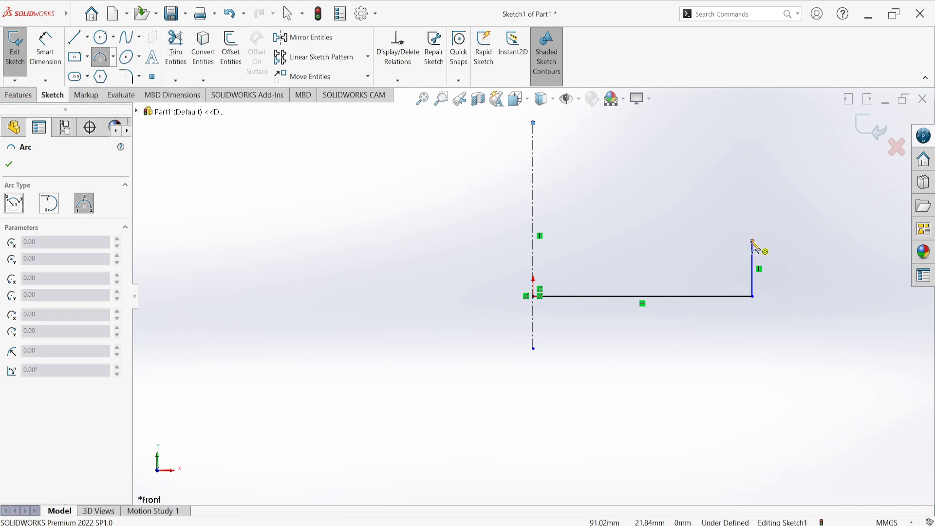
left_click(753, 242)
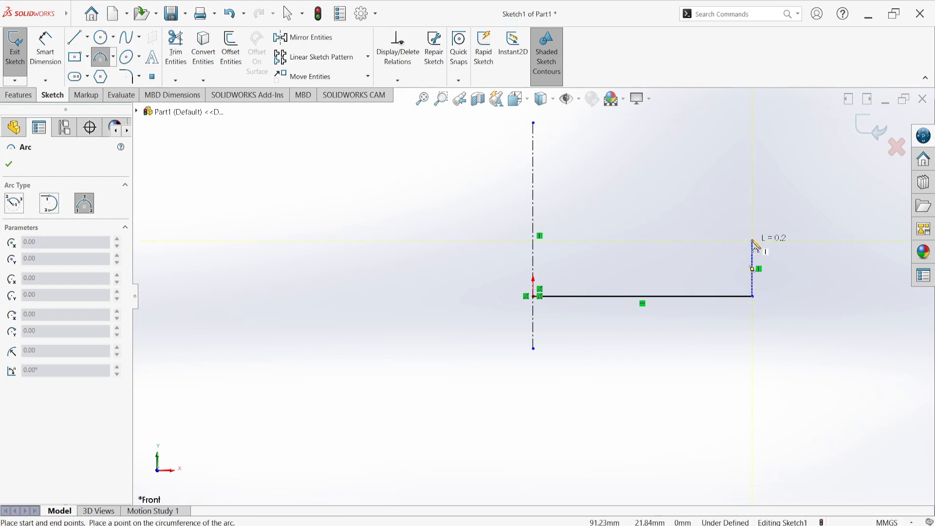
left_click(534, 162)
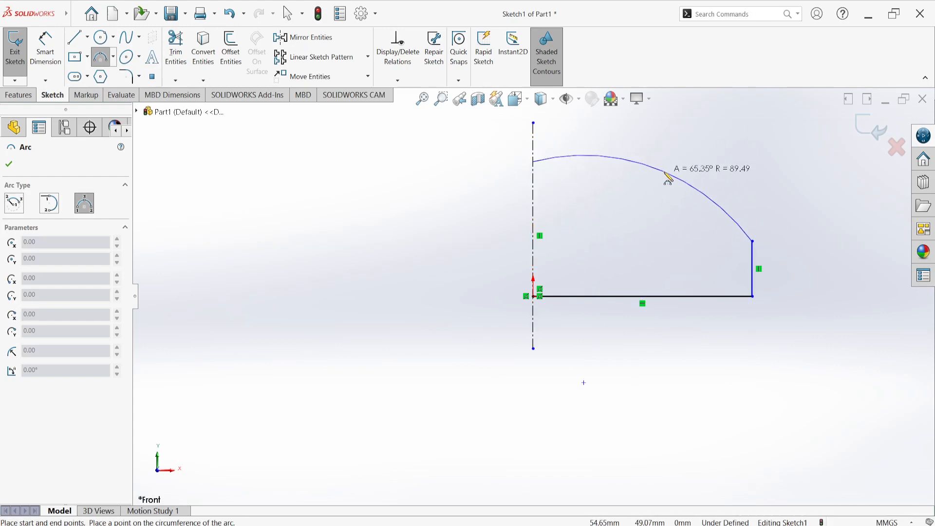
left_click(668, 179)
right_click(707, 142)
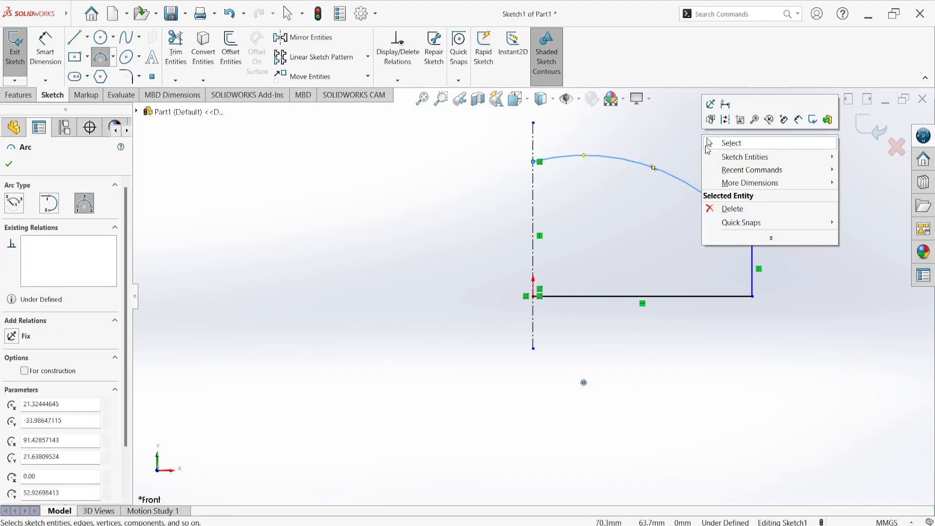
left_click(707, 143)
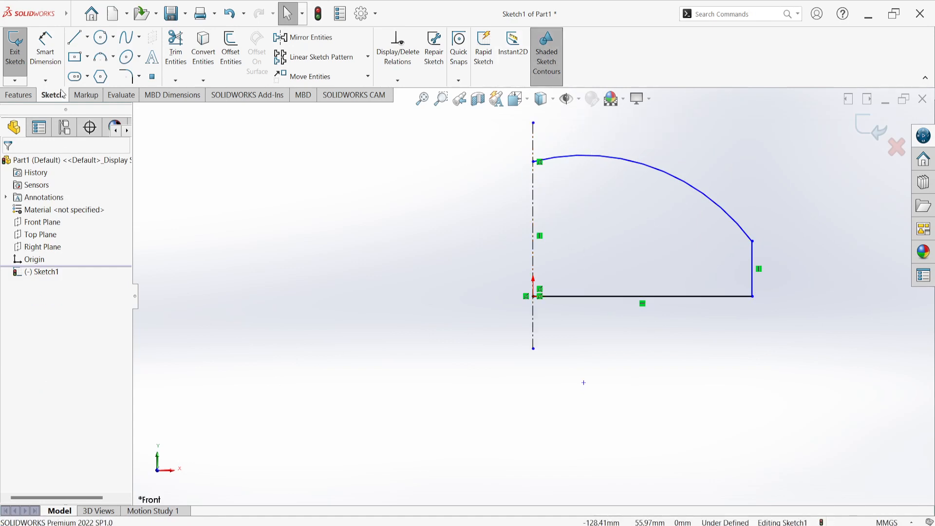
Close the profile with a vertical line about 53 mm long from the arc's end to the origin, and exit the sketch
left_click(75, 36)
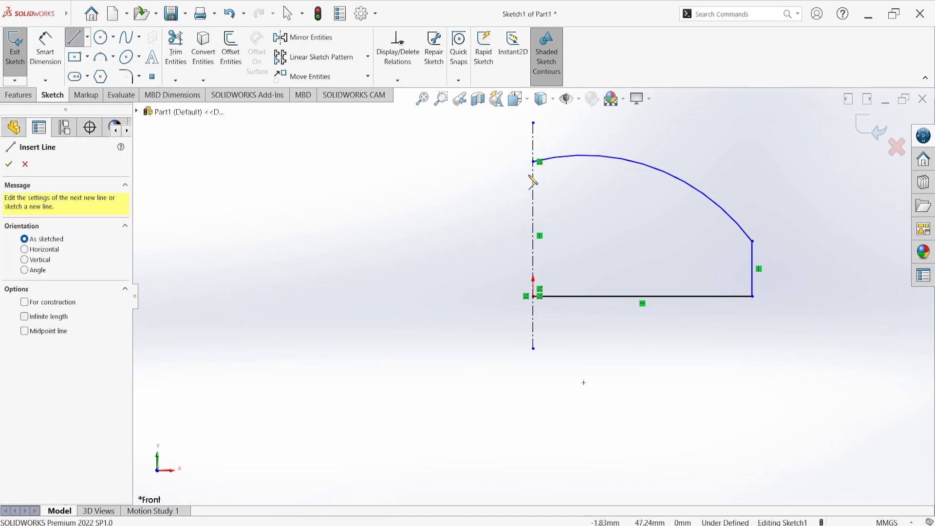
left_click(534, 162)
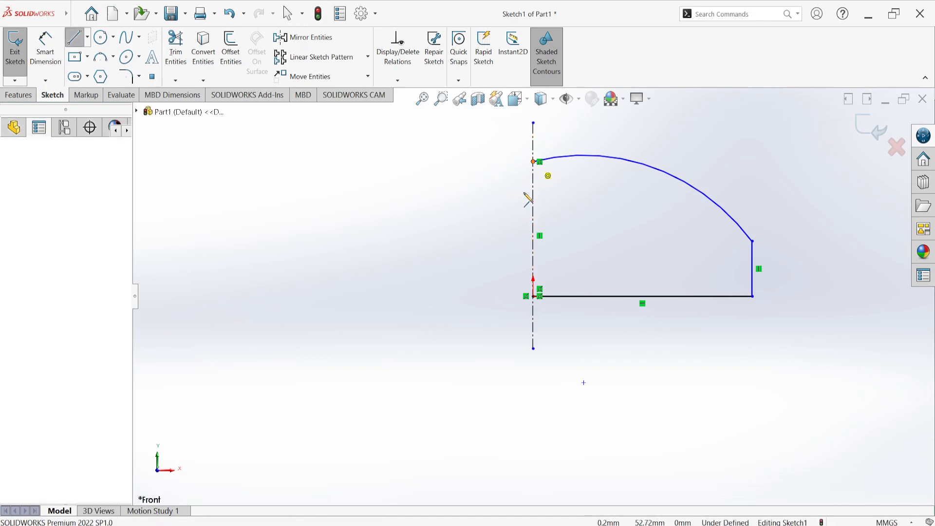
left_click(535, 296)
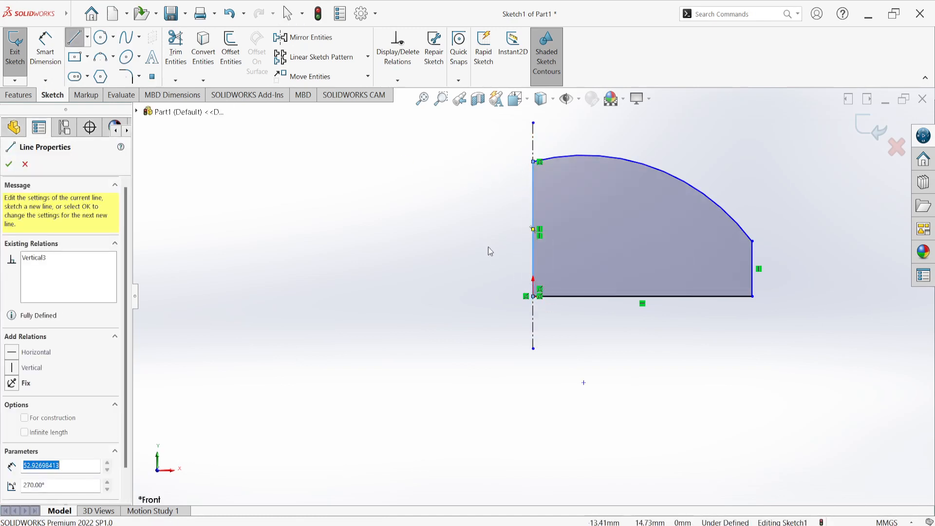
right_click(442, 187)
left_click(471, 194)
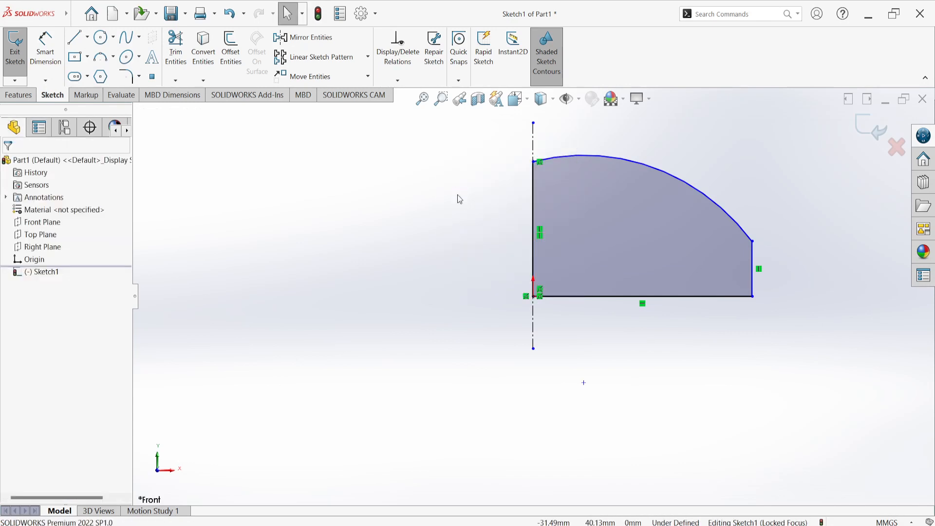
left_click(873, 127)
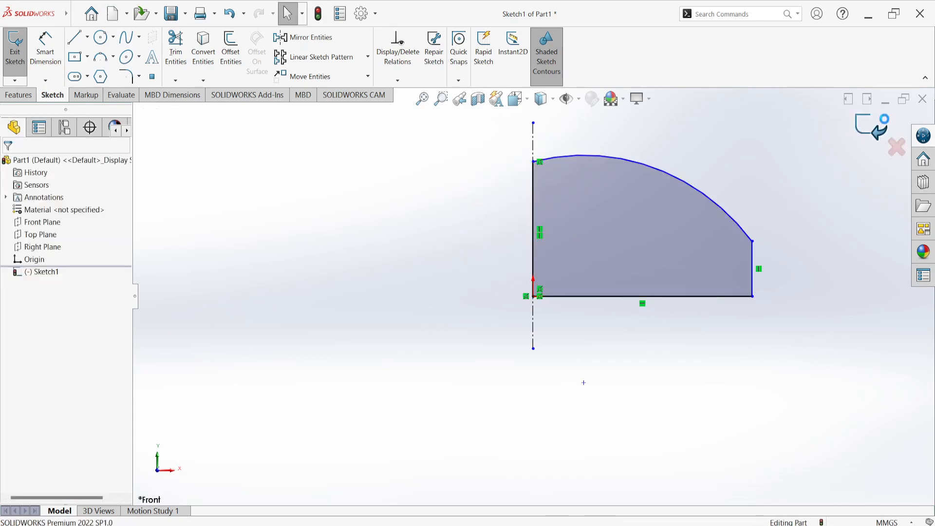
mouse_move(778, 202)
middle_mouse_down()
mouse_move(603, 297)
mouse_move(781, 245)
mouse_move(762, 204)
mouse_move(722, 202)
mouse_move(744, 190)
middle_mouse_up()
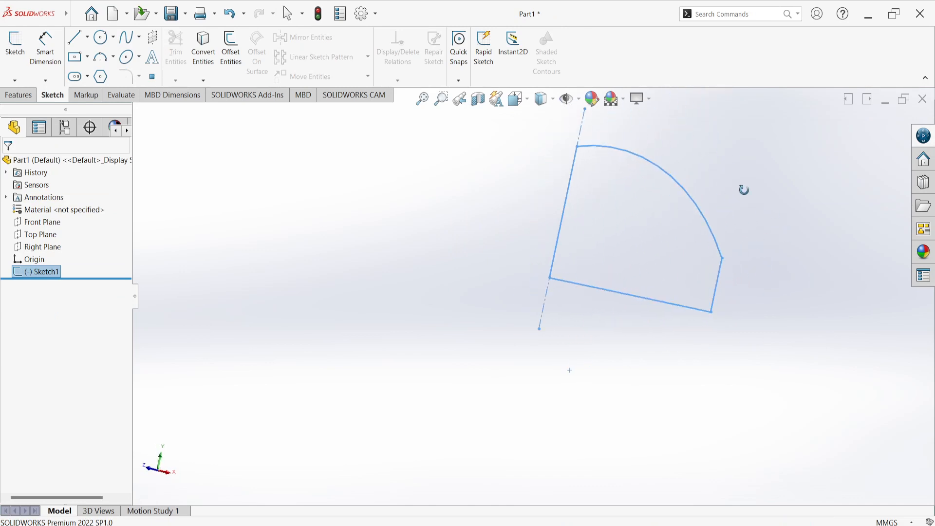
Revolve the closed profile 360 degrees into a solid, with the vertical centerline as the axis of revolution
left_click(12, 94)
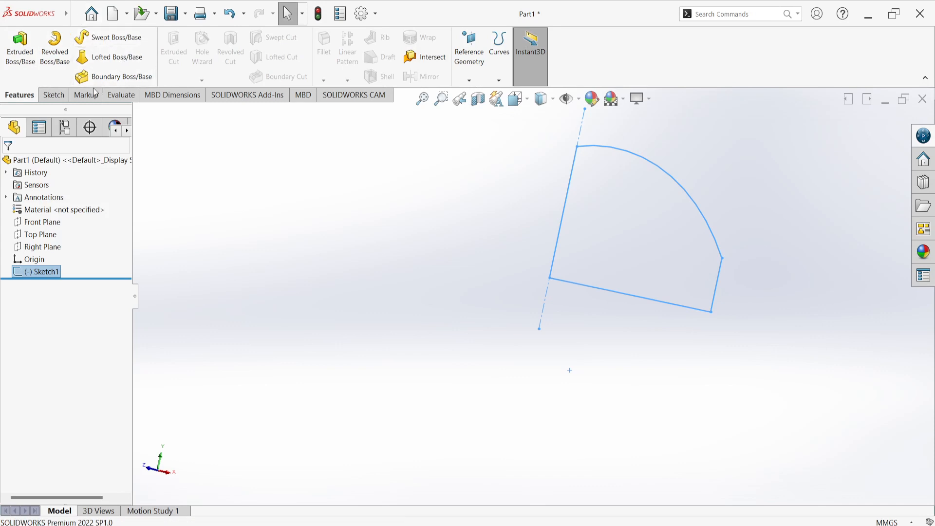
left_click(58, 64)
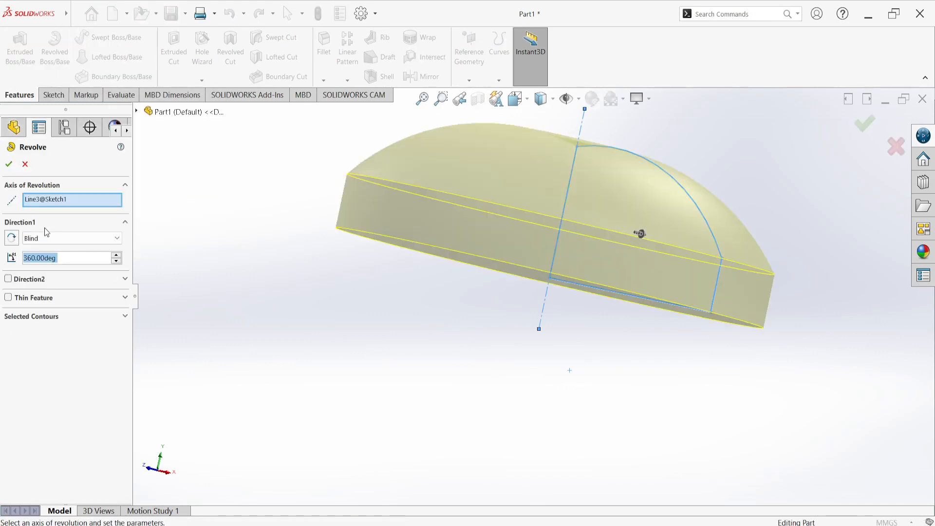
right_click(44, 205)
left_click(58, 209)
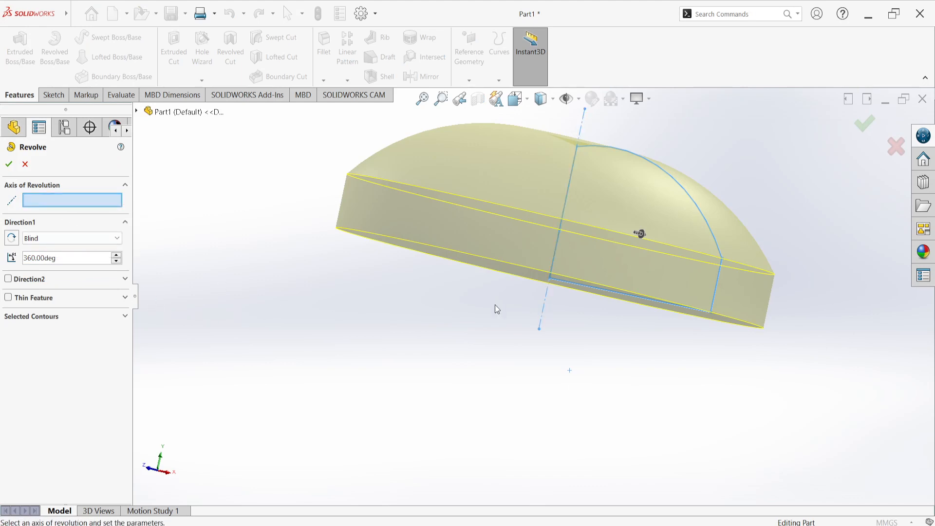
left_click(546, 310)
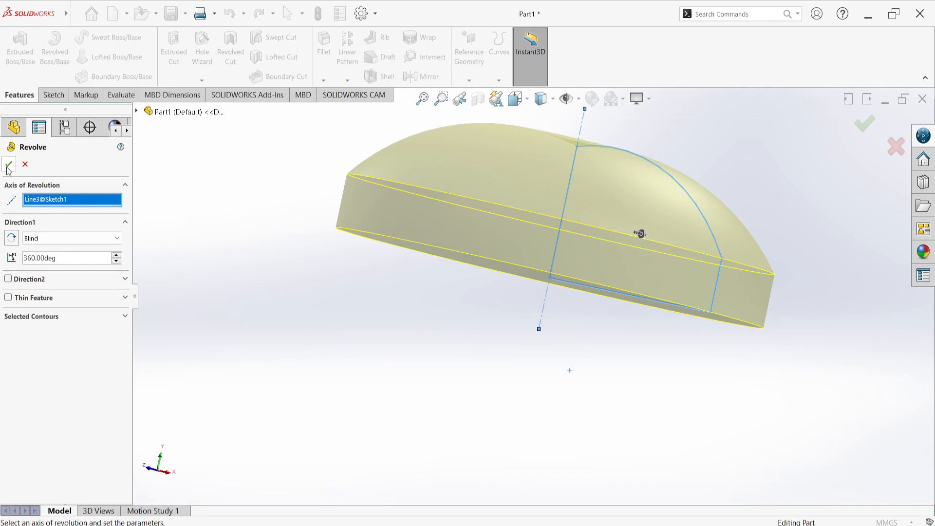
left_click(43, 317)
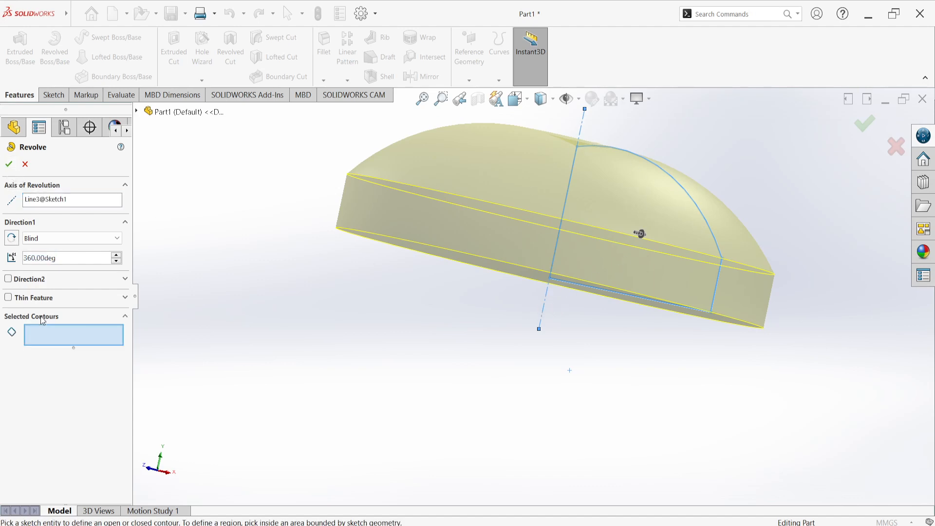
left_click(9, 165)
mouse_move(308, 263)
middle_mouse_down()
mouse_move(273, 310)
mouse_move(232, 298)
mouse_move(154, 301)
mouse_move(203, 302)
mouse_move(263, 273)
mouse_move(362, 300)
mouse_move(440, 305)
mouse_move(402, 329)
middle_mouse_up()
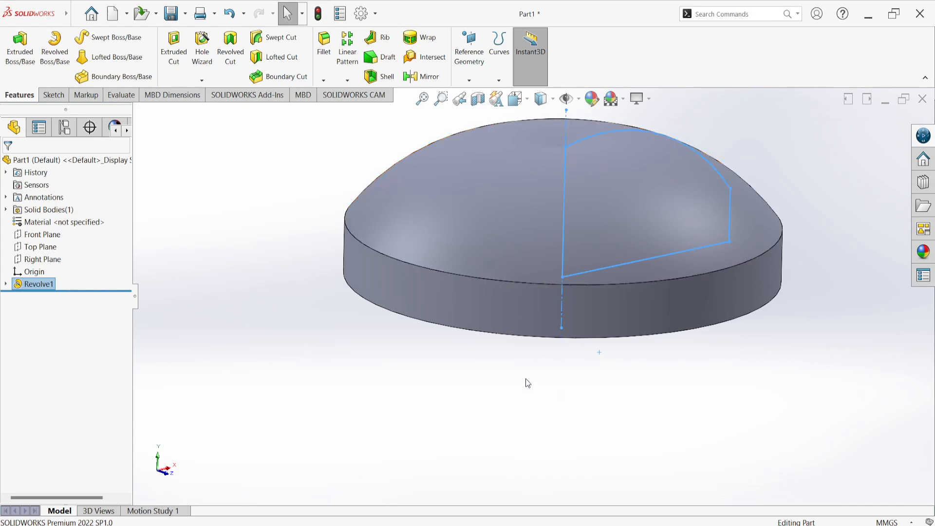
Undo the revolve and all the sketched lines, arc and centerline, back to the empty Front Plane sketch
key("ctrl+z")
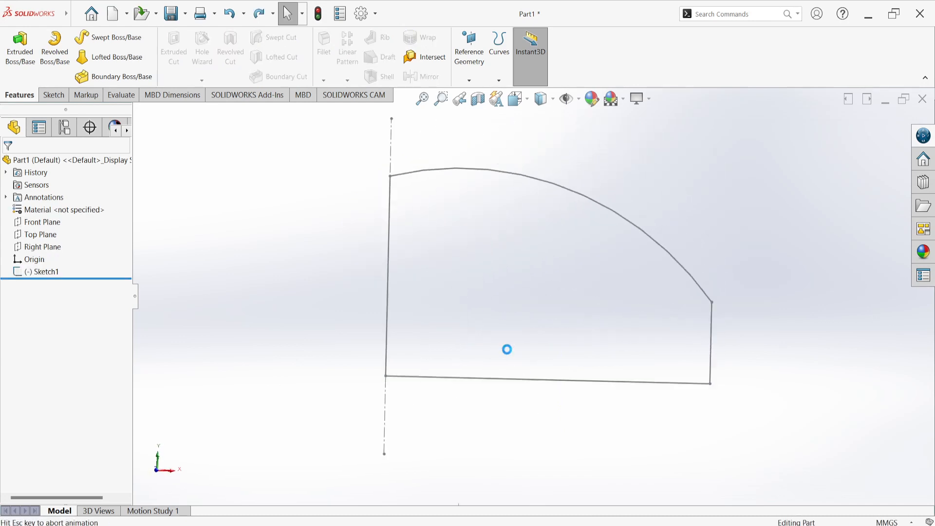
key("ctrl+z")
key("ctrl+z")
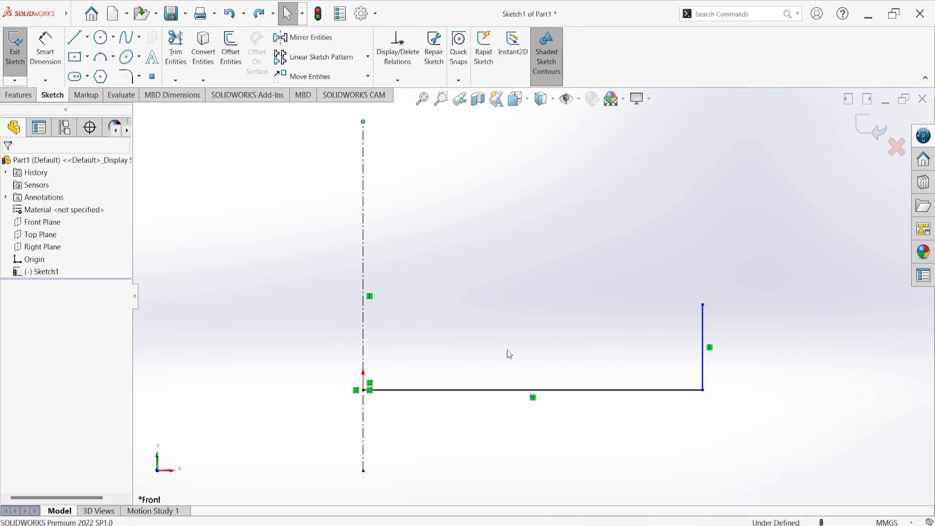
key("ctrl+z")
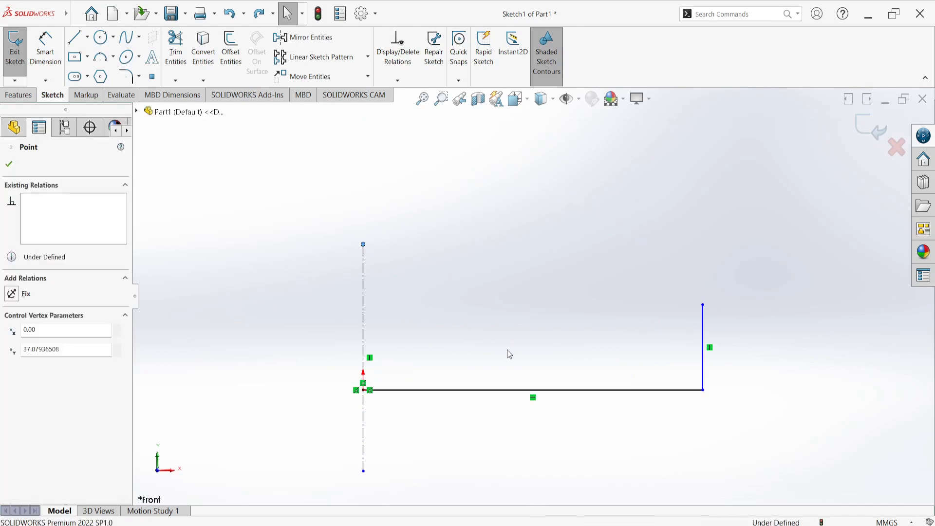
key("ctrl+z")
key("ctrl+z")
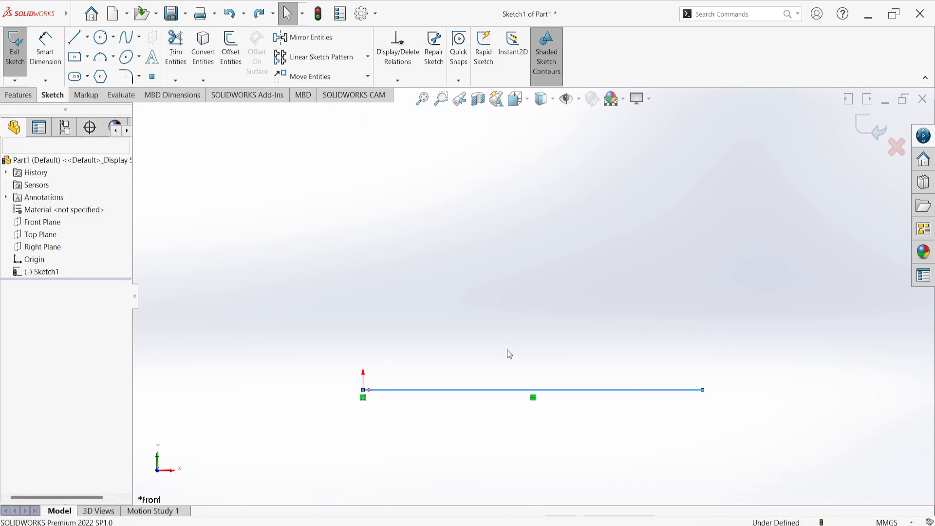
key("ctrl+z")
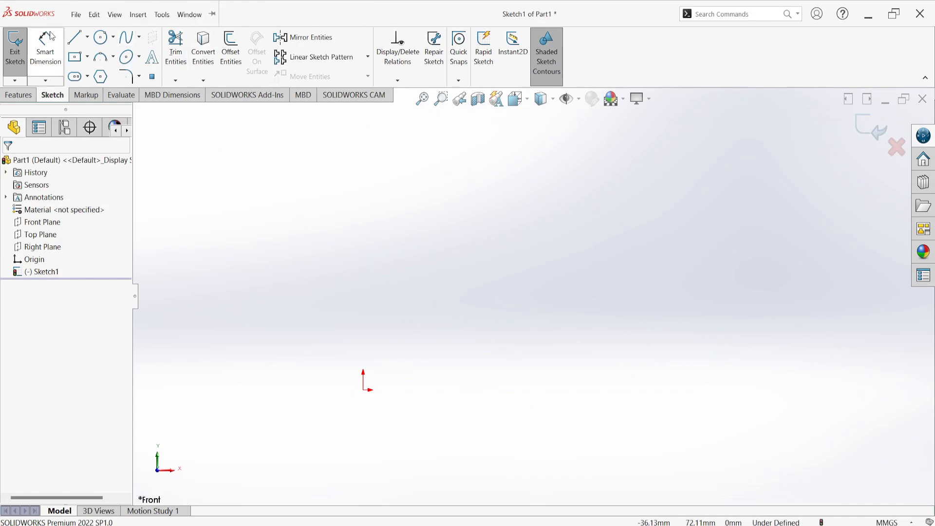
Sketch two infinite-length centerlines through the origin, one vertical and one horizontal
left_click(88, 38)
left_click(88, 70)
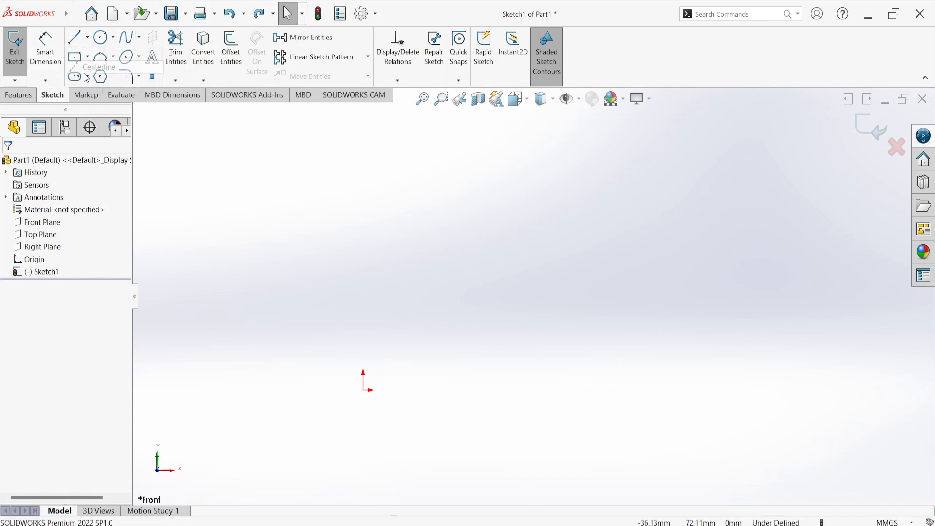
left_click(58, 319)
scroll(602, 263, "up", 2)
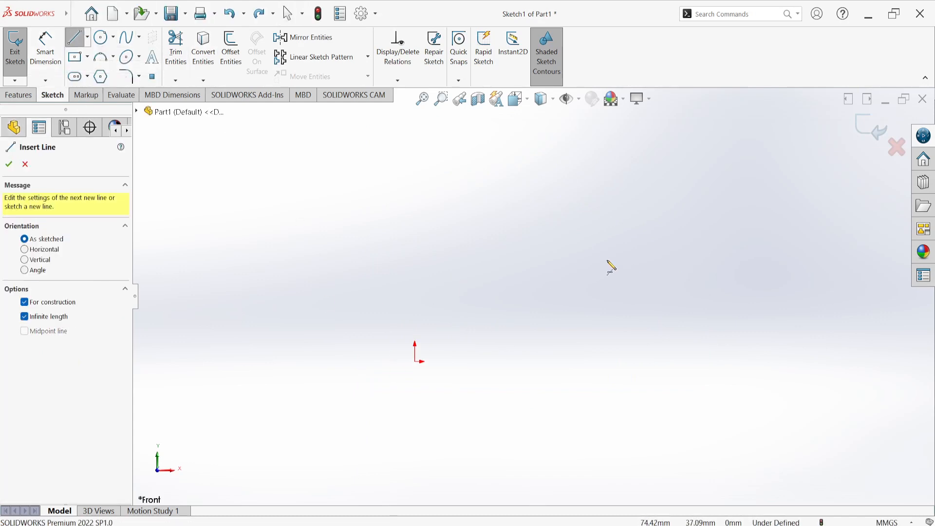
scroll(424, 373, "down", 5)
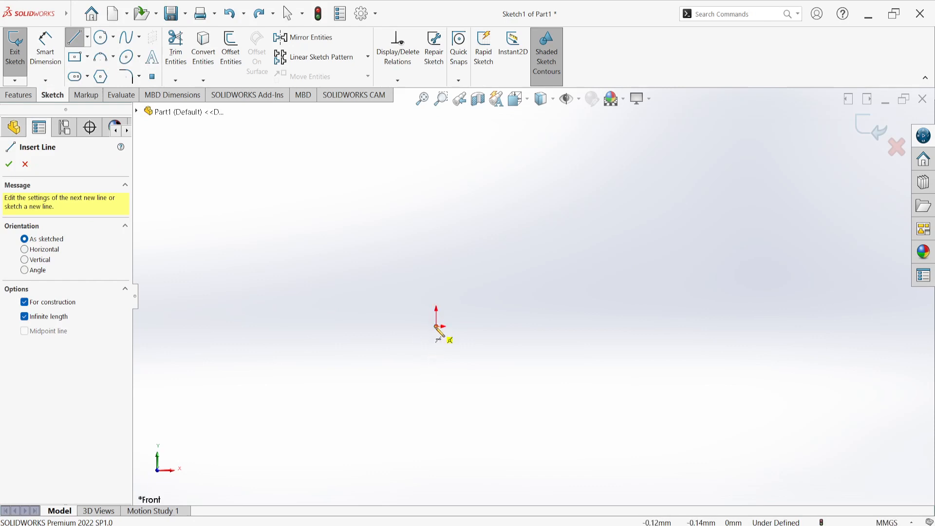
left_click(438, 329)
left_click(445, 344)
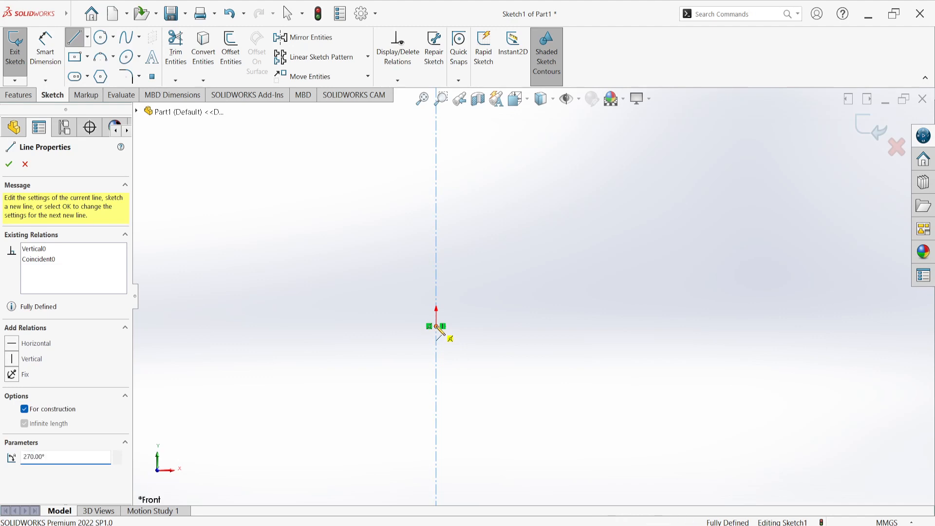
left_click(437, 326)
left_click(457, 336)
right_click(495, 205)
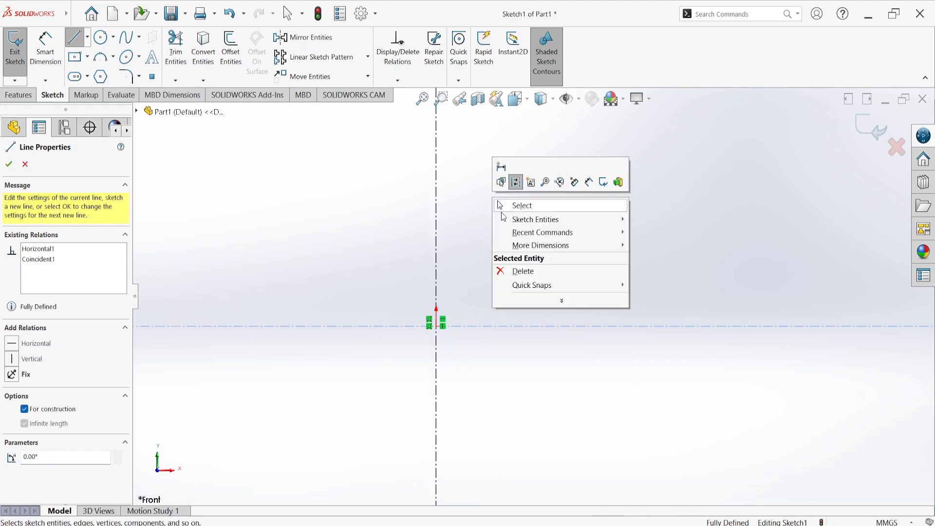
left_click(501, 205)
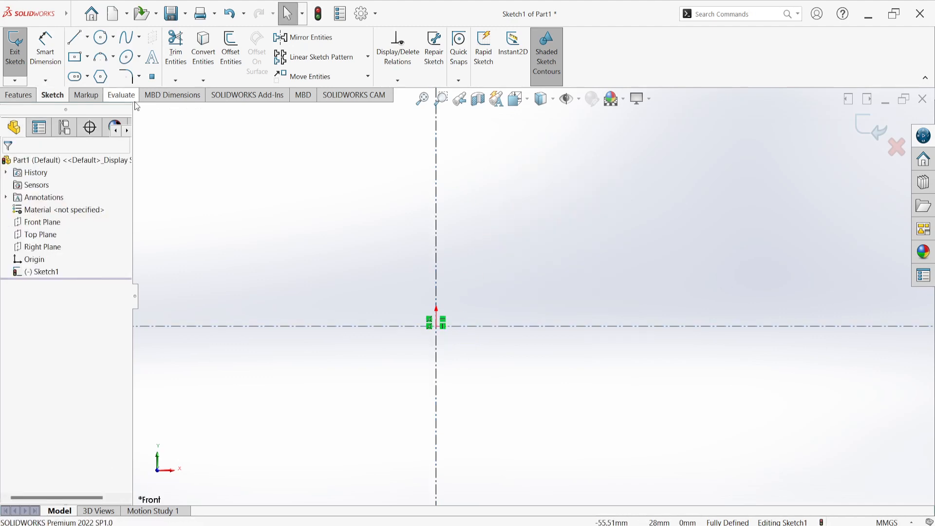
Sketch a stepped groove outline above the horizontal centerline, alternating vertical and horizontal line segments about 2 mm long
left_click(75, 38)
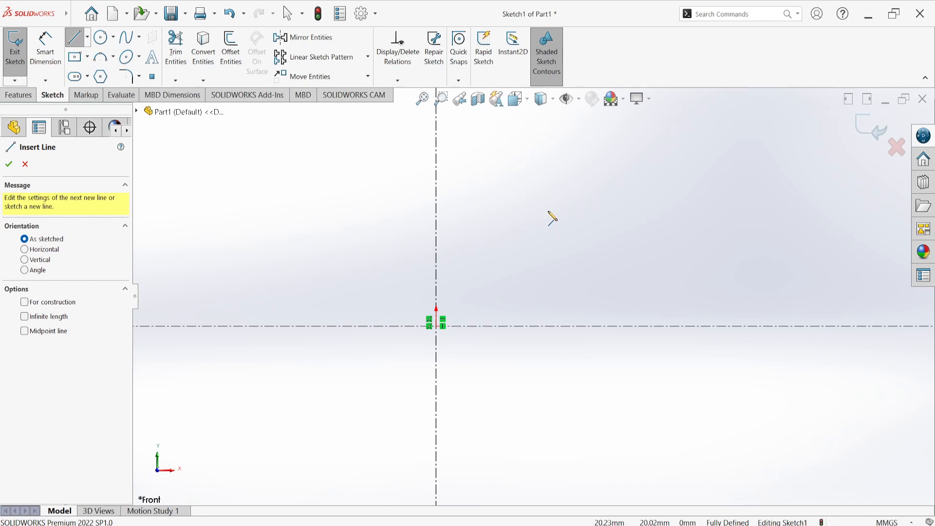
left_click(549, 211)
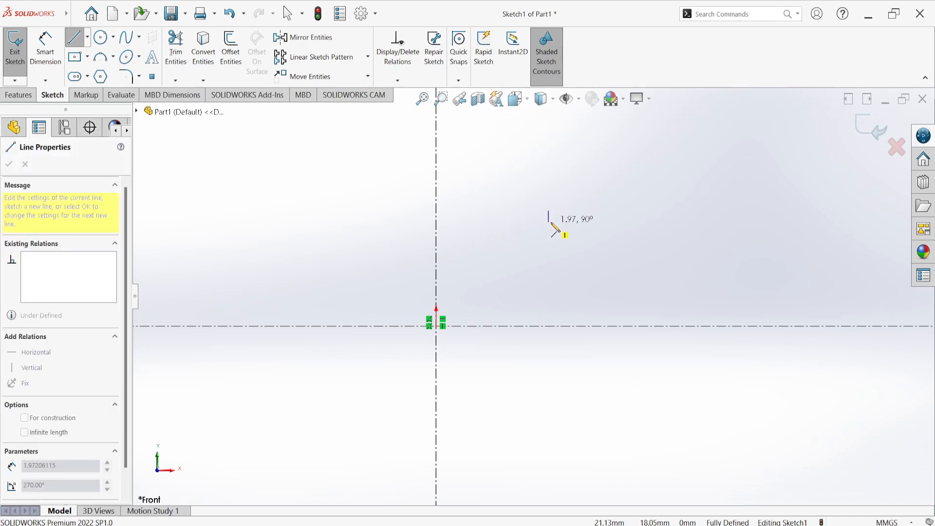
left_click(551, 223)
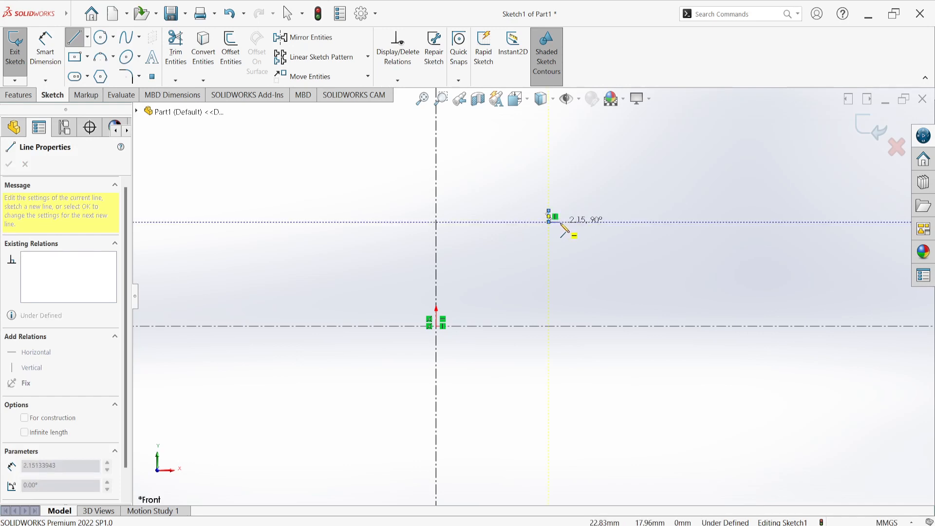
left_click(562, 223)
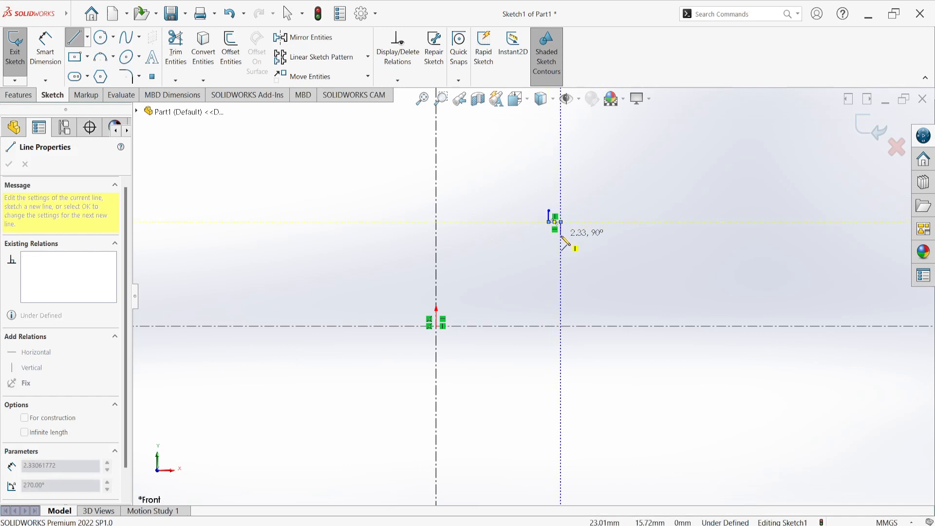
left_click(561, 236)
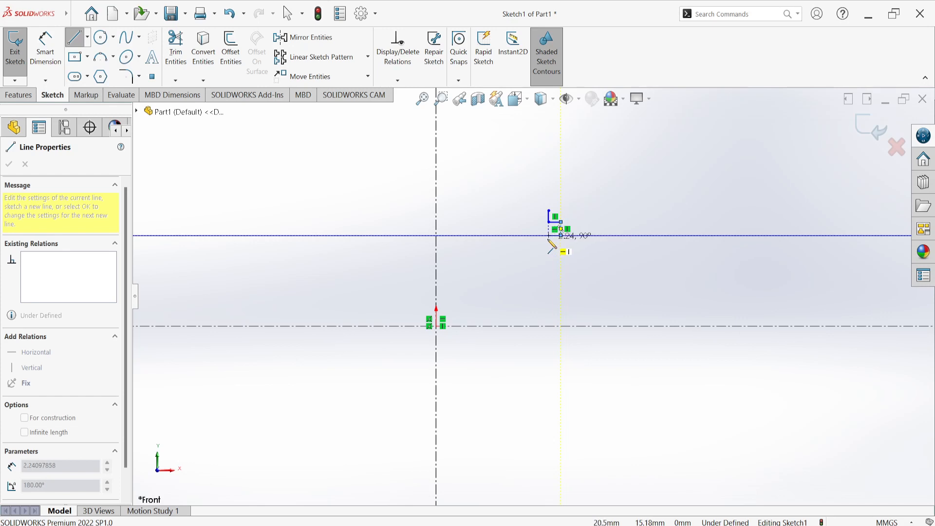
left_click(549, 236)
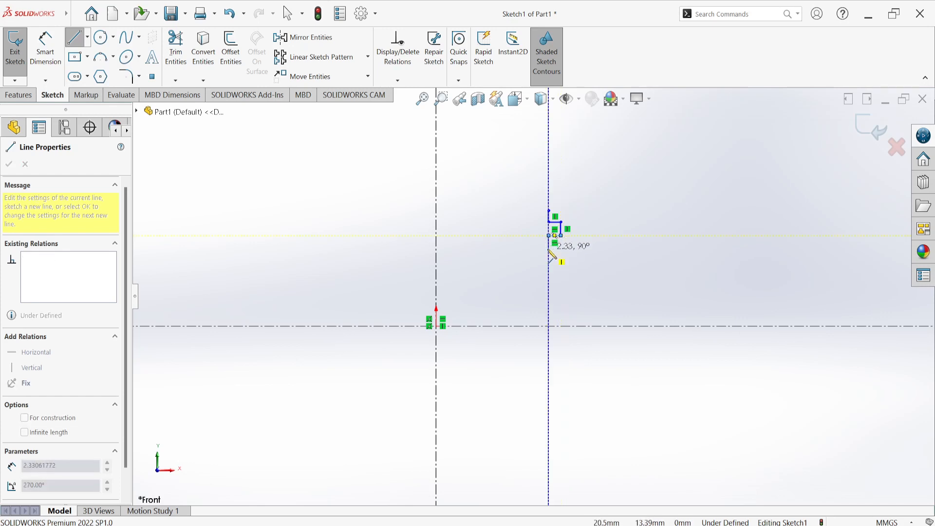
left_click(549, 249)
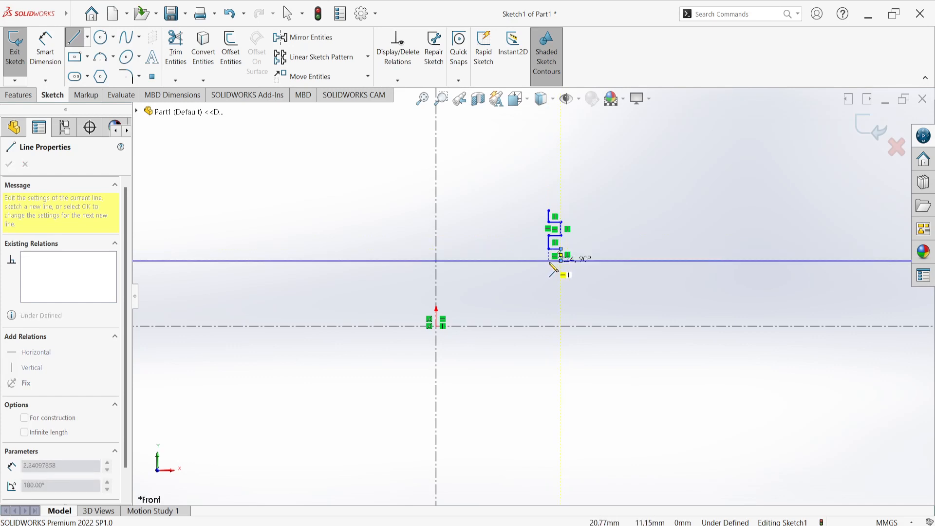
left_click(550, 262)
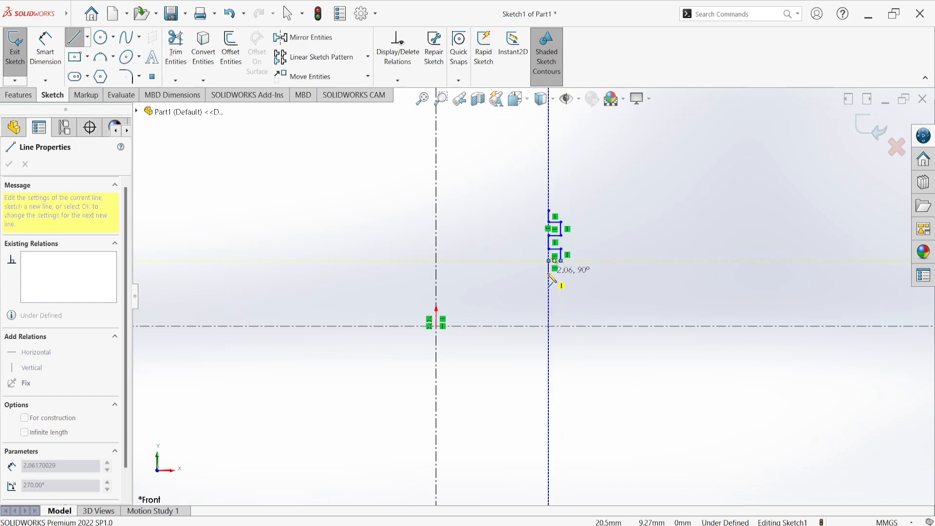
left_click(561, 274)
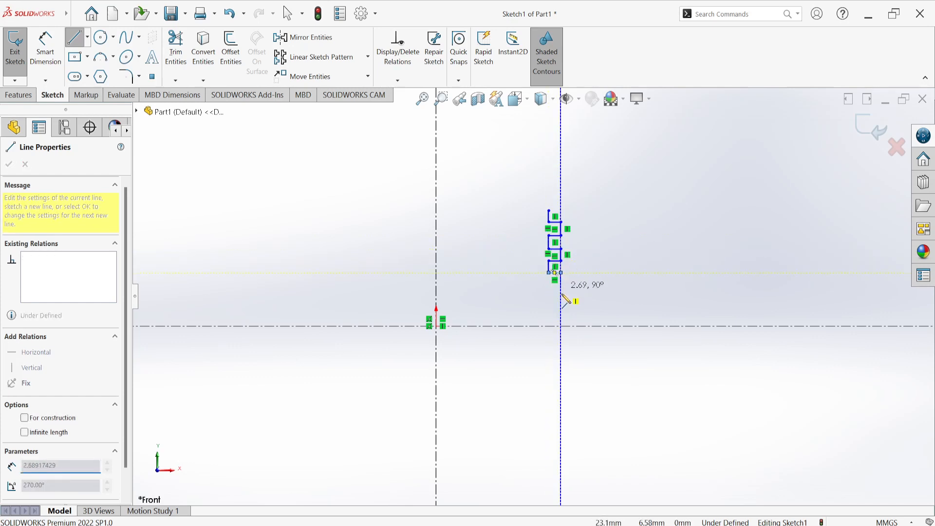
Continue with a vertical line about 9.3 mm down to the horizontal centerline, a short inward base line, and a vertical inner line rising past the grooves
left_click(562, 326)
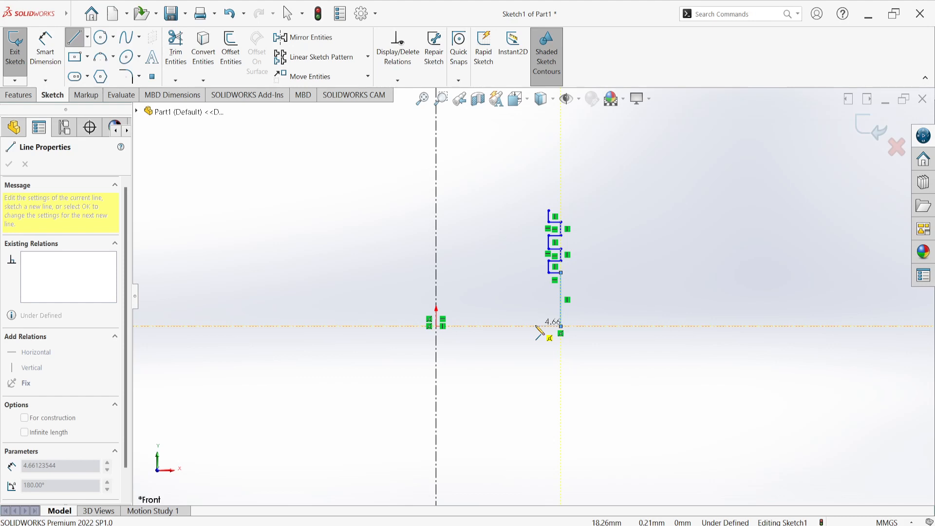
left_click(536, 326)
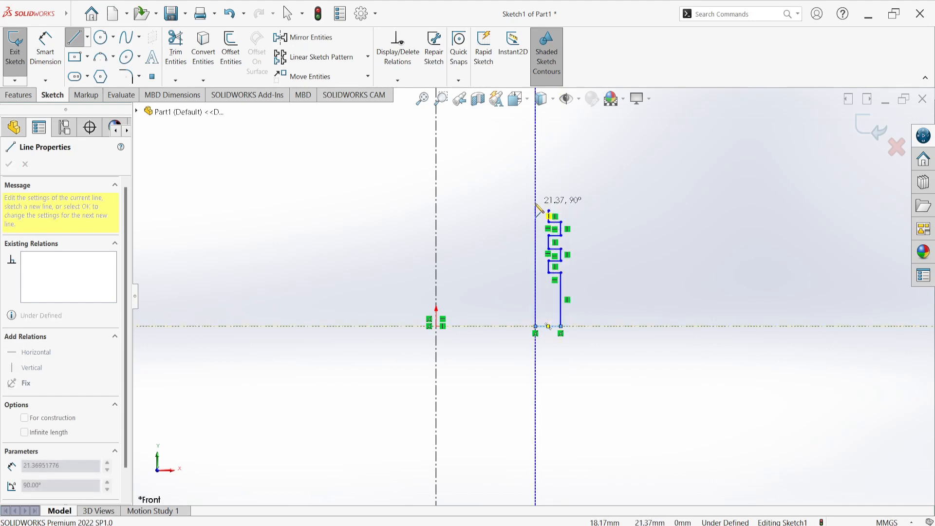
left_click(536, 197)
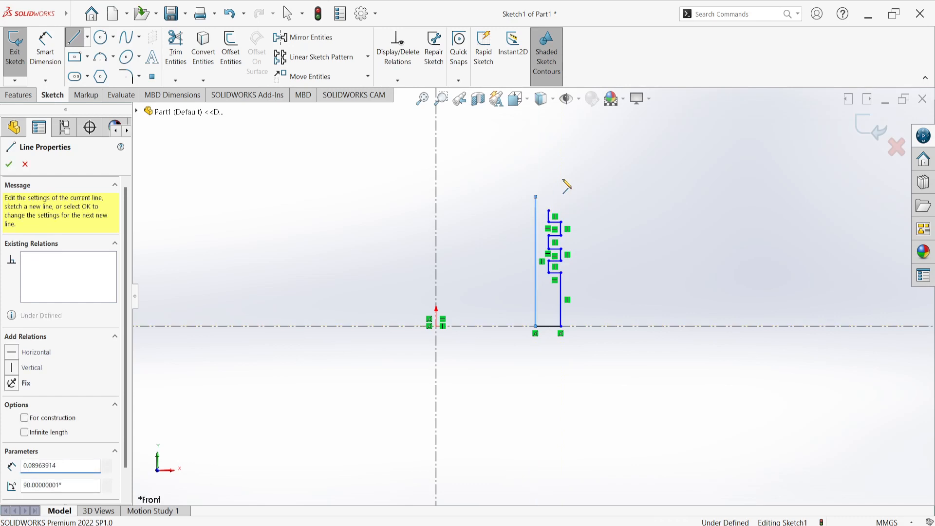
right_click(587, 121)
left_click(614, 165)
mouse_move(34, 12)
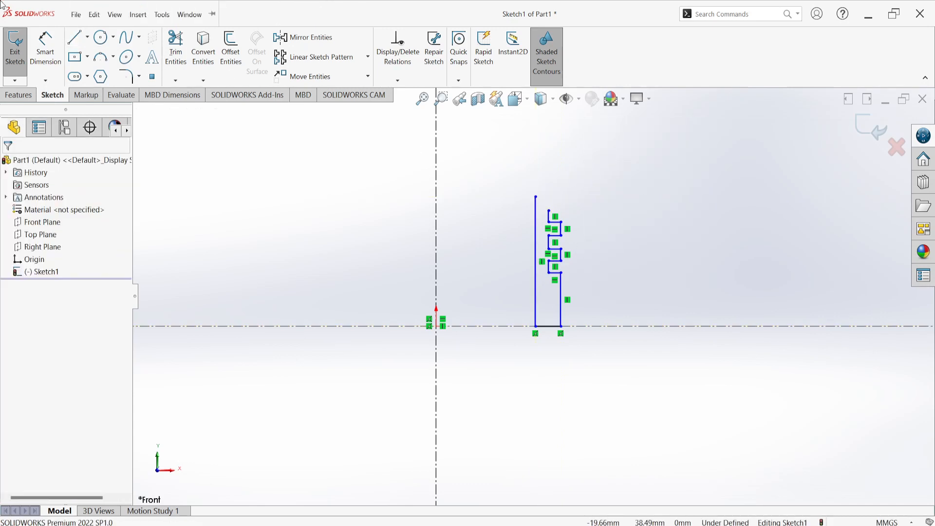
left_click(73, 13)
left_click(92, 33)
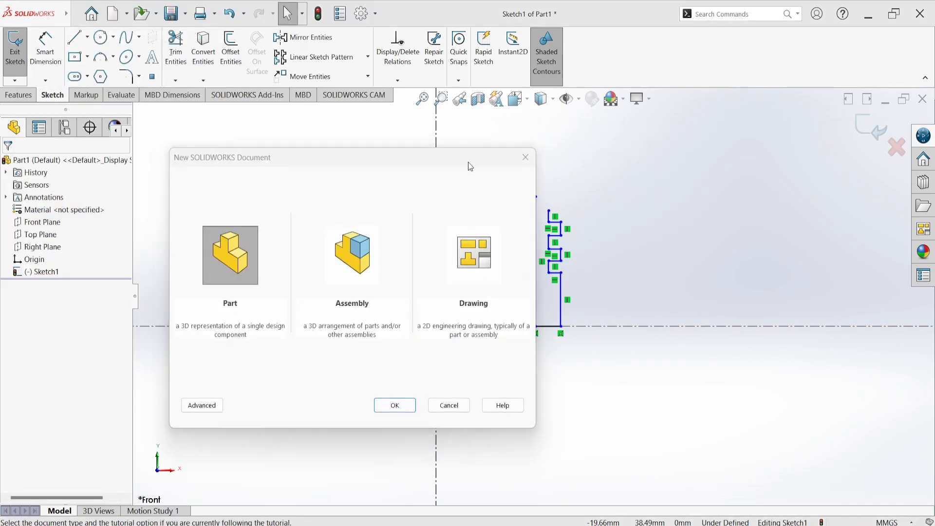
left_click(526, 158)
Extend the groove outline's upper end with a horizontal line about 2 mm outward and a vertical line about 2.4 mm up
left_click(74, 38)
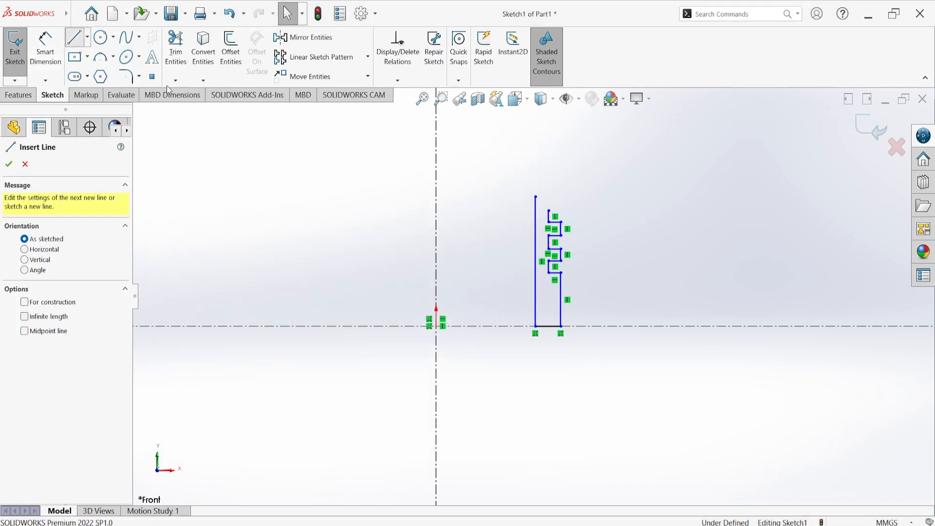
left_click(550, 211)
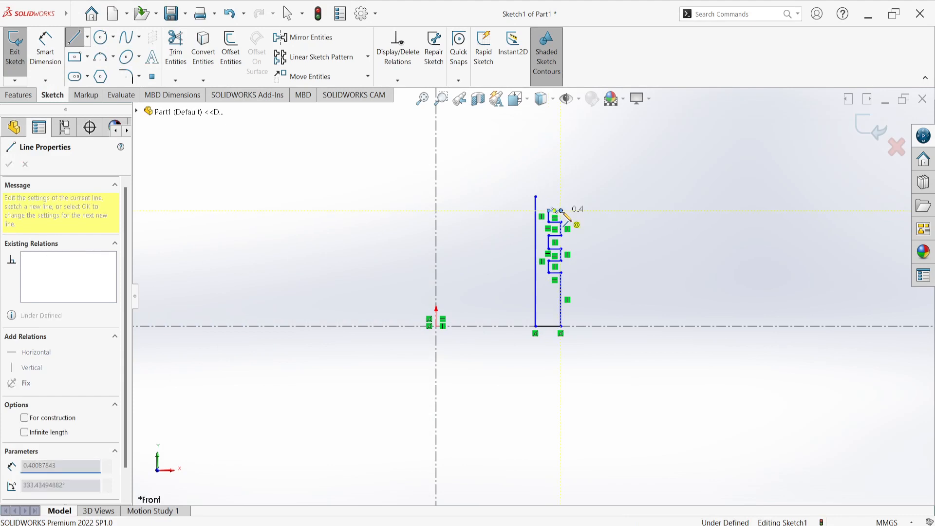
left_click(561, 197)
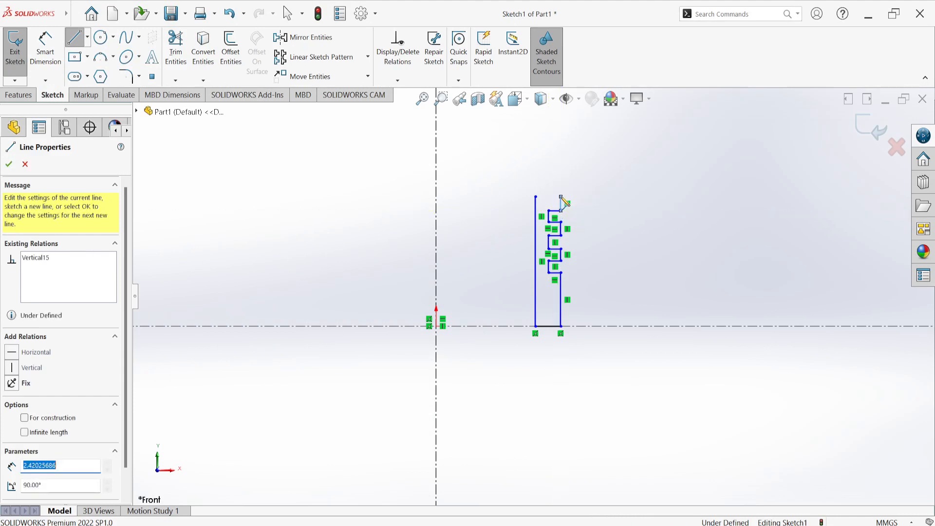
right_click(591, 155)
left_click(591, 163)
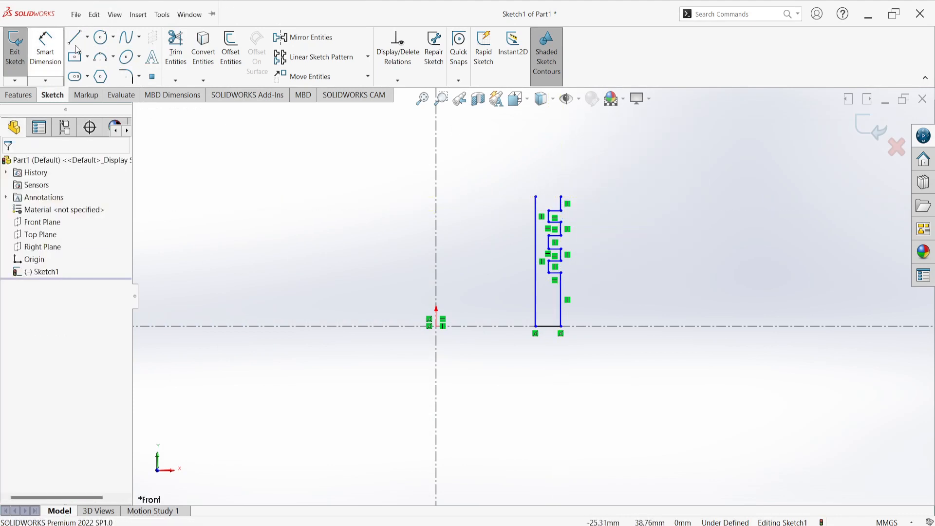
Sketch a 3 Point Arc of about 74 mm radius from the outer line's upper end to the vertical centerline, bulging upward
left_click(113, 57)
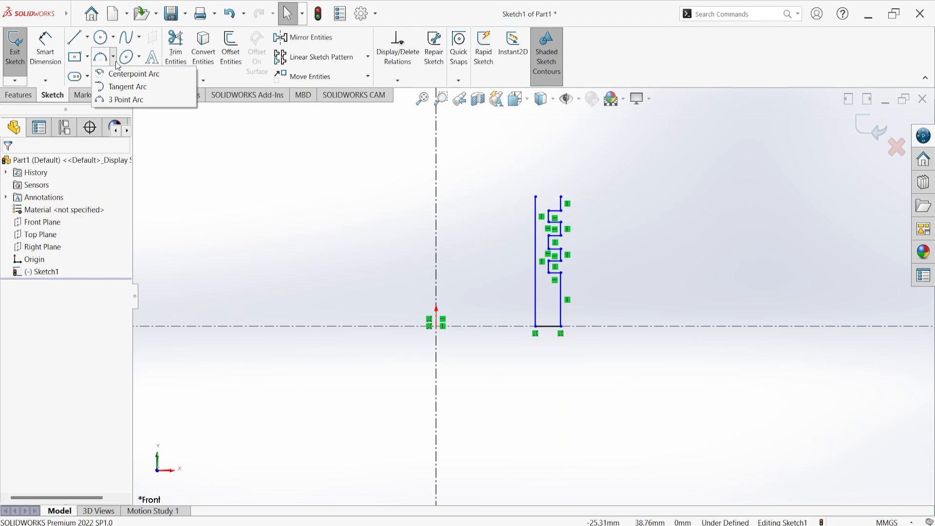
left_click(117, 100)
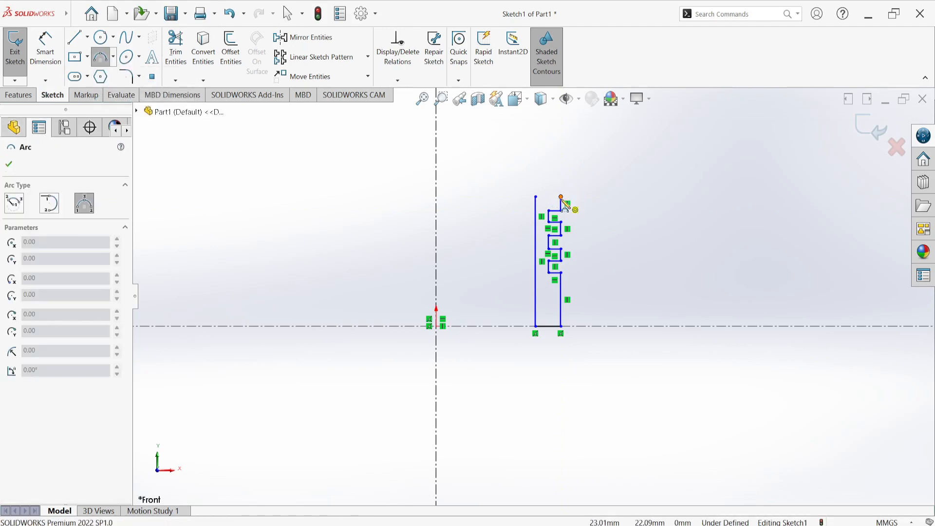
left_click(562, 198)
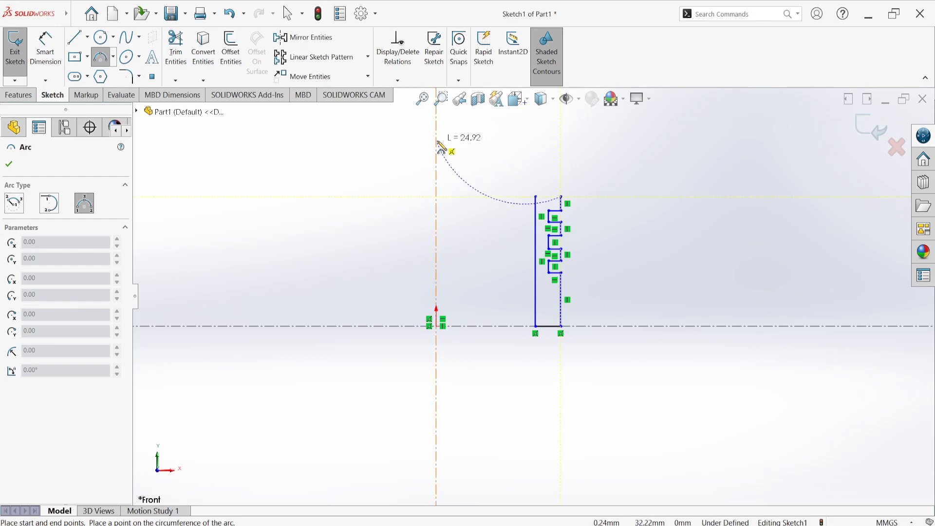
left_click(437, 167)
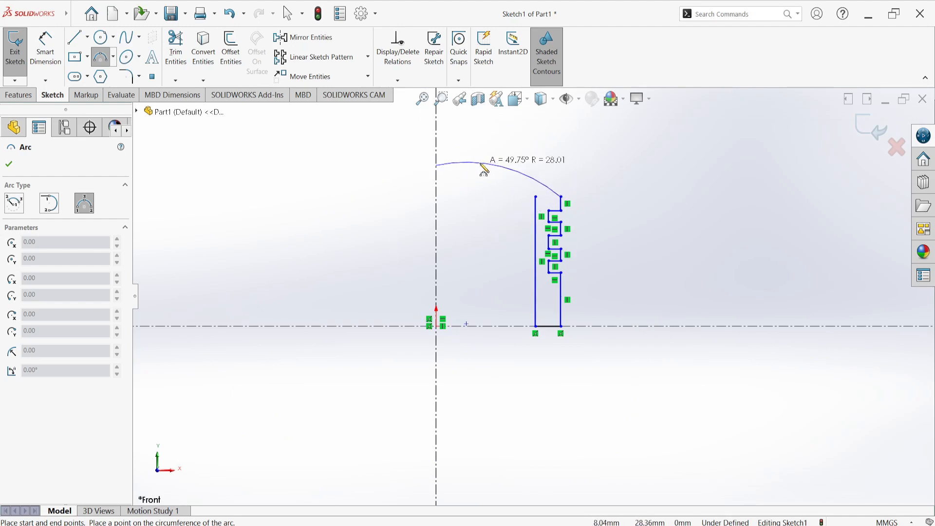
left_click(510, 184)
right_click(567, 166)
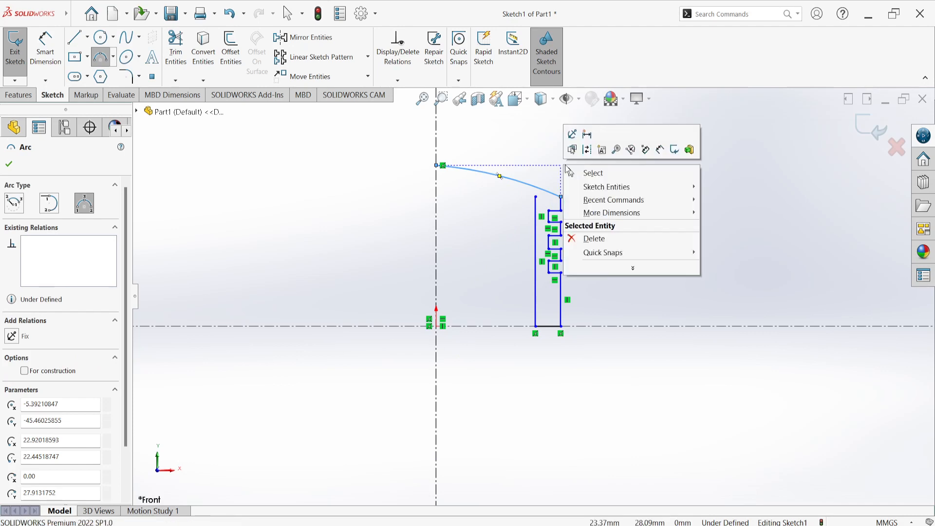
left_click(573, 174)
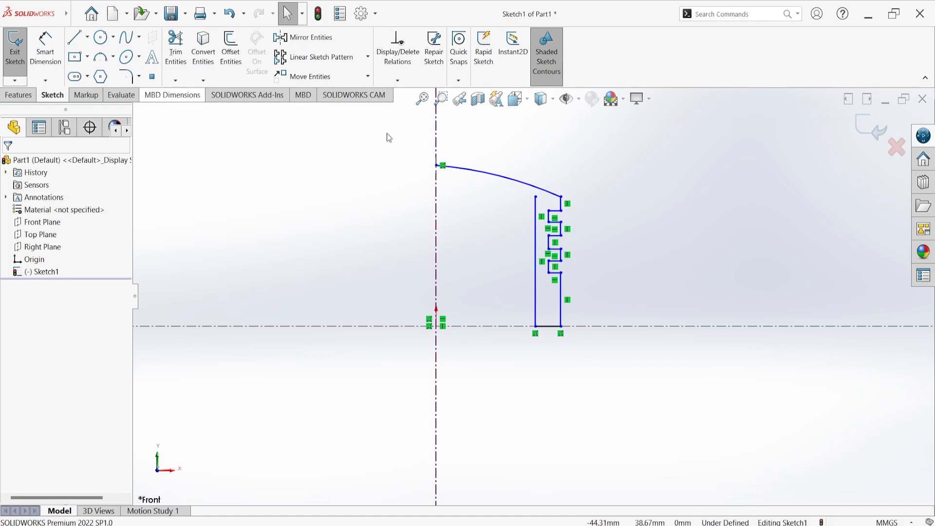
Try offsetting the arc and its connected chain outward by 10 mm, and undo the offset
left_click(498, 178)
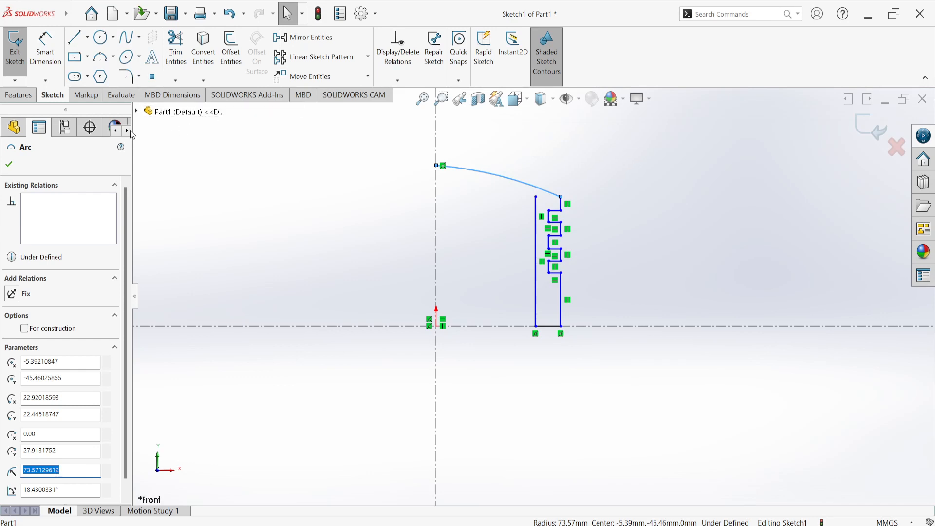
left_click(234, 57)
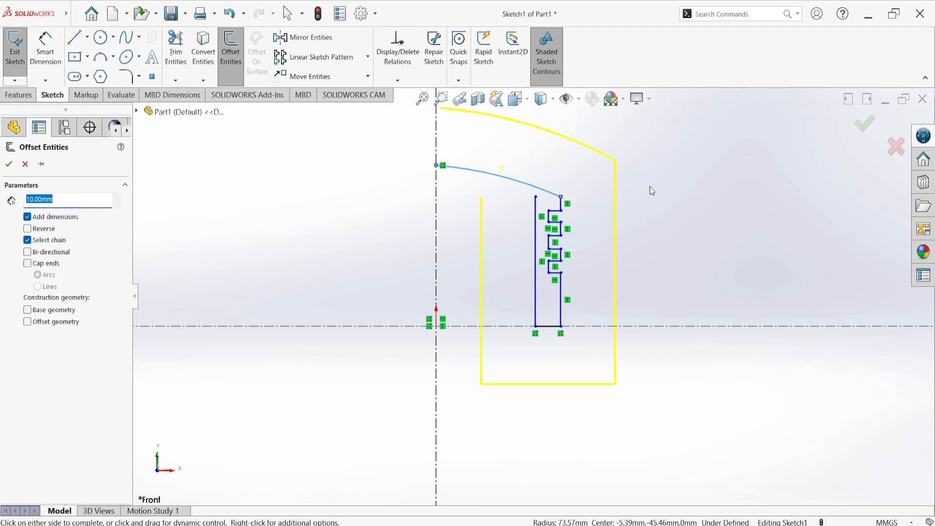
left_click(693, 181)
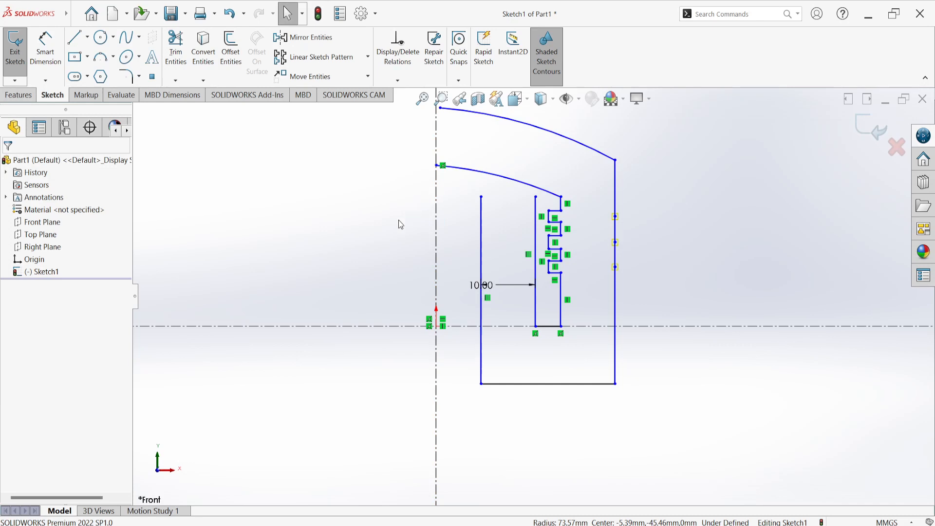
key("ctrl+z")
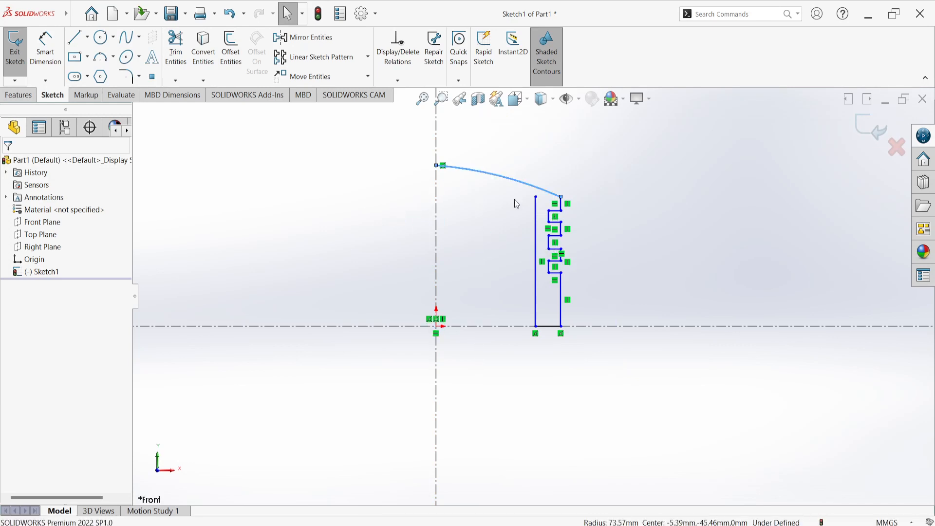
left_click(493, 183)
left_click(711, 263)
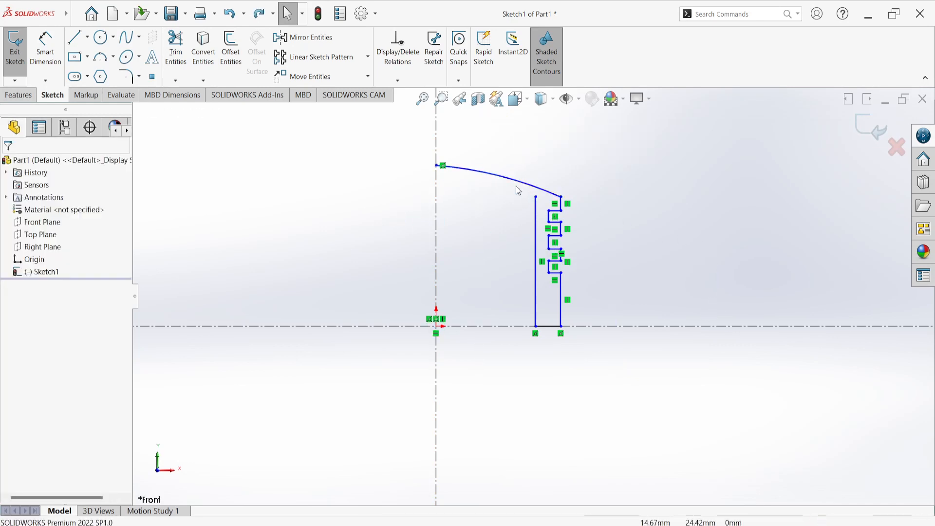
Repeat the 10 mm offset of the arc and its connected chain, and undo it
left_click(246, 62)
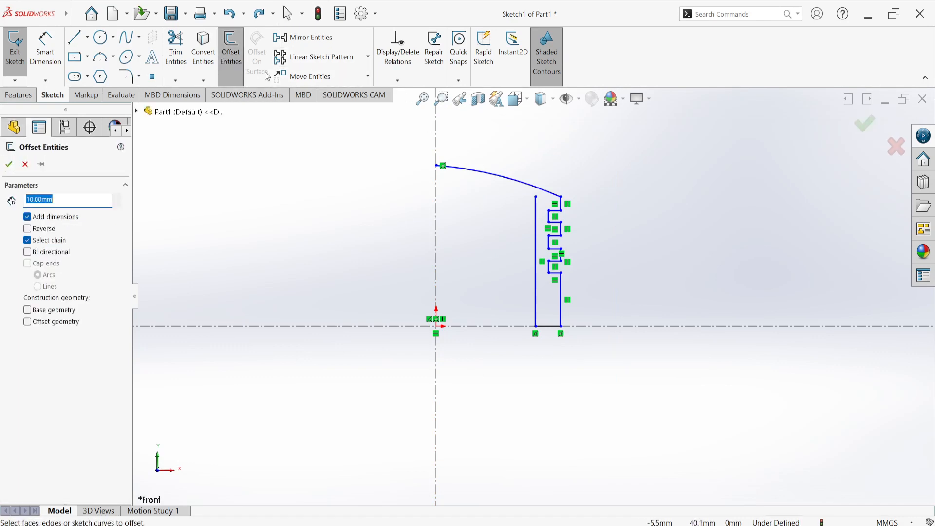
left_click(498, 181)
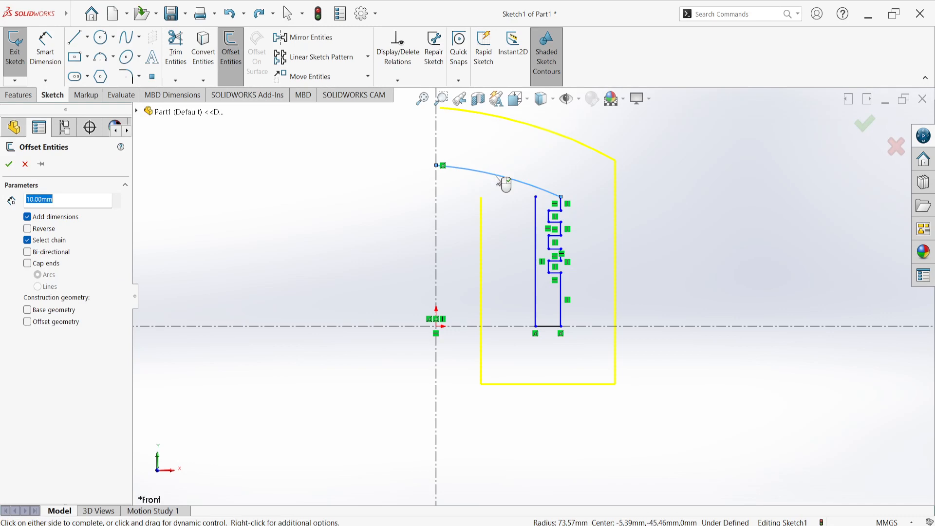
left_click(484, 262)
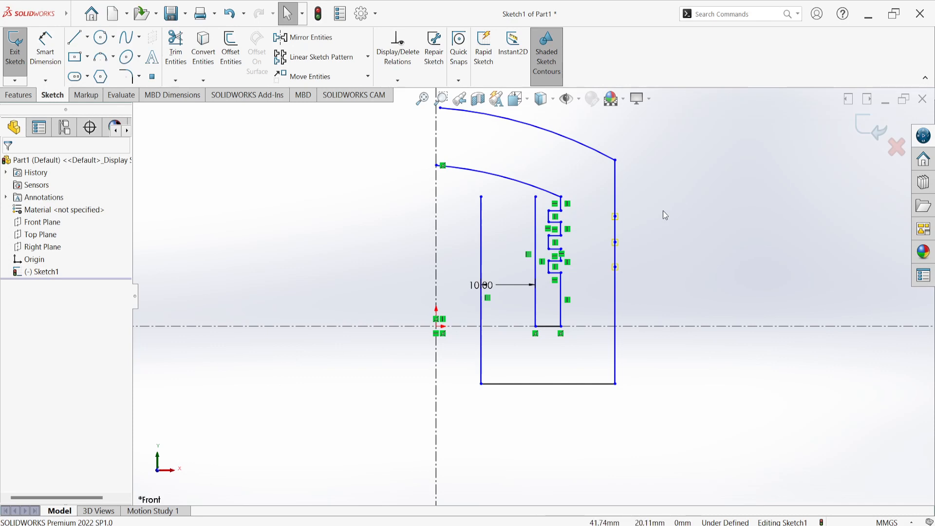
key("ctrl+z")
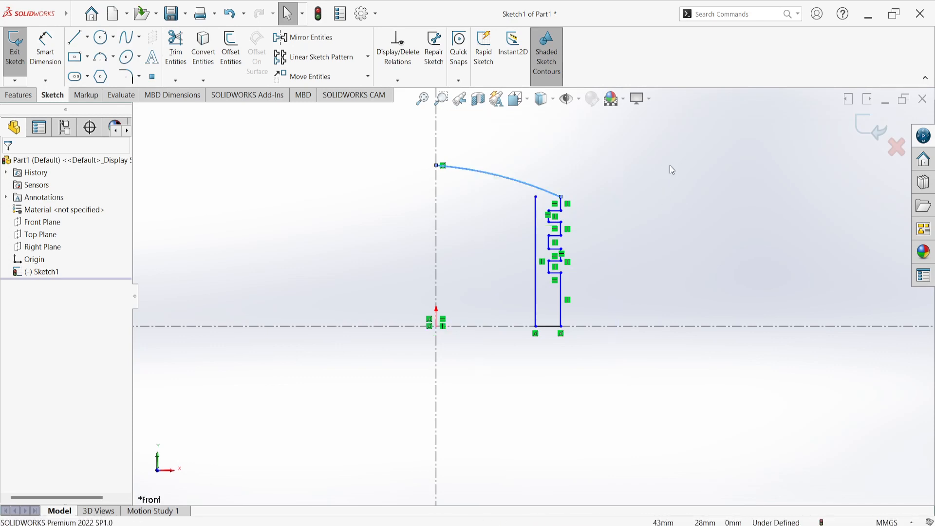
Offset only the arc 10 mm downward, with chain selection off and the direction reversed
left_click(512, 200)
left_click(516, 185)
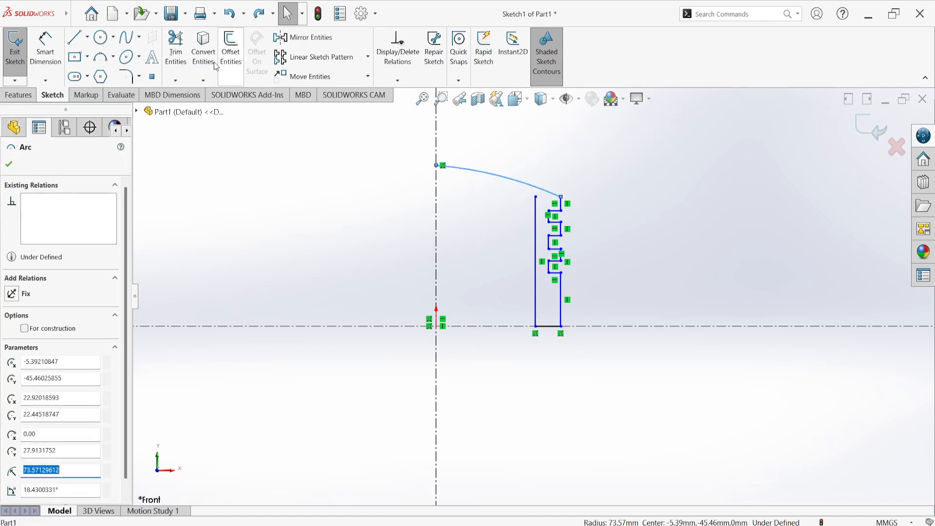
left_click(231, 51)
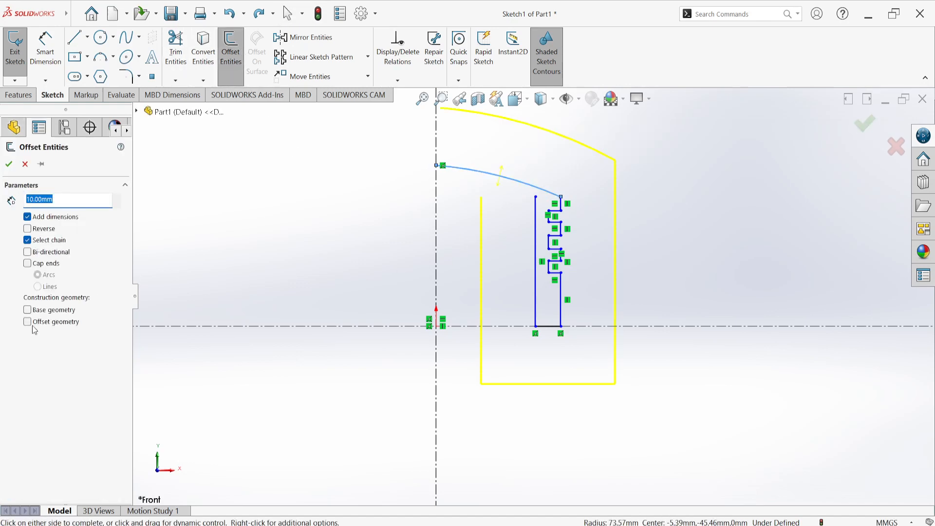
left_click(28, 241)
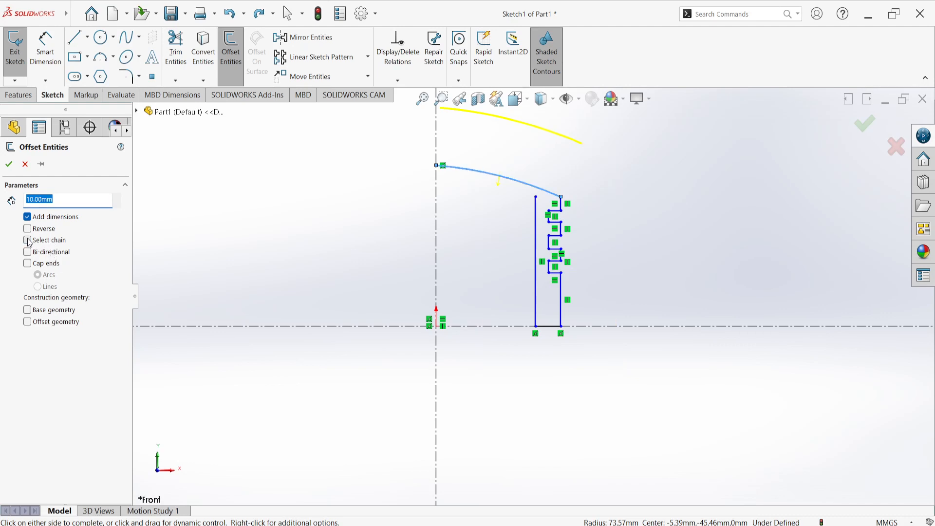
left_click(41, 232)
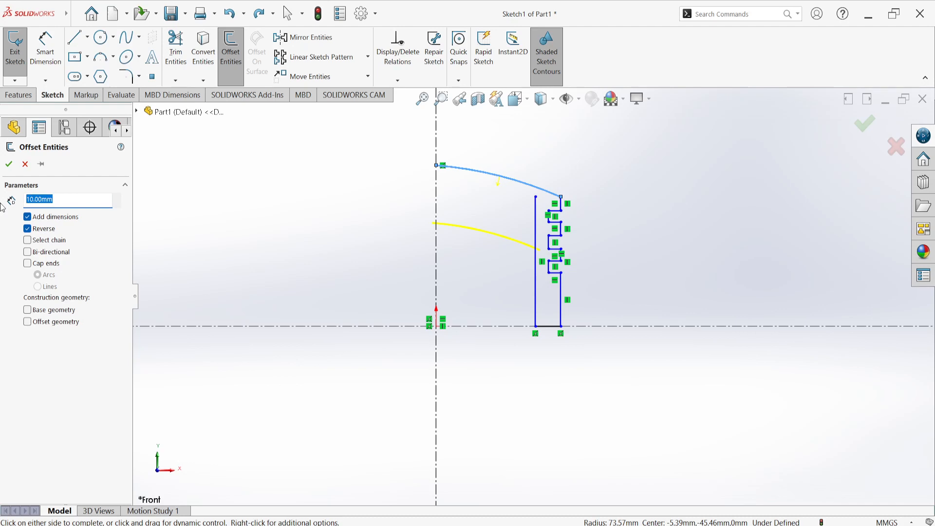
key("Return")
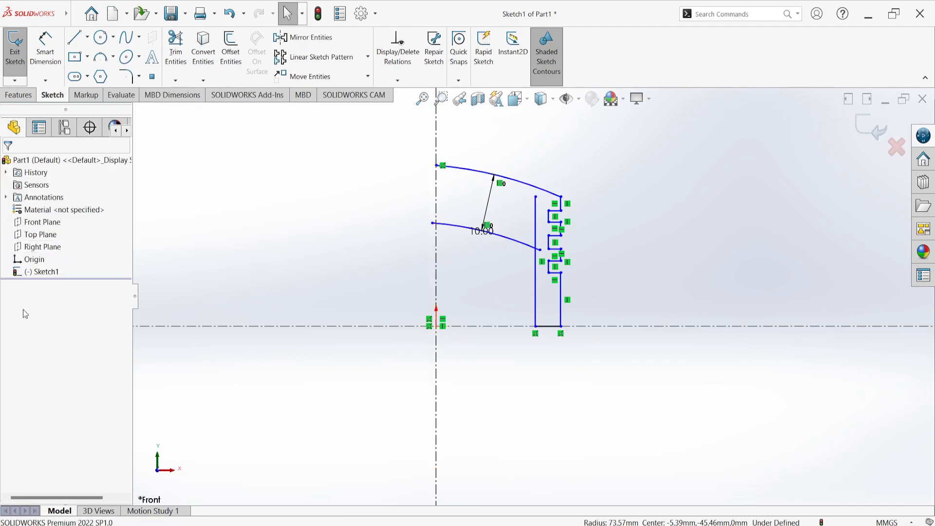
Set the offset distance between the two arcs to 3 mm
double_click(479, 232)
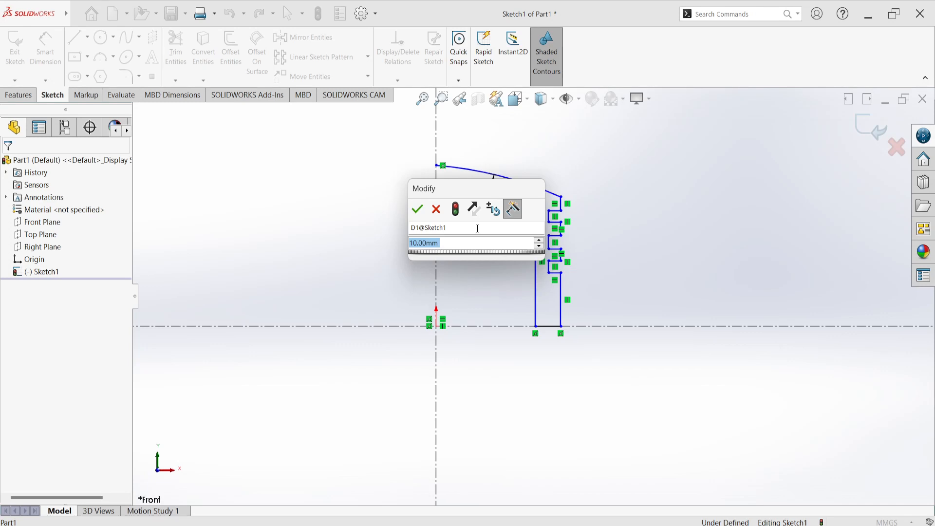
type("3")
key("Return")
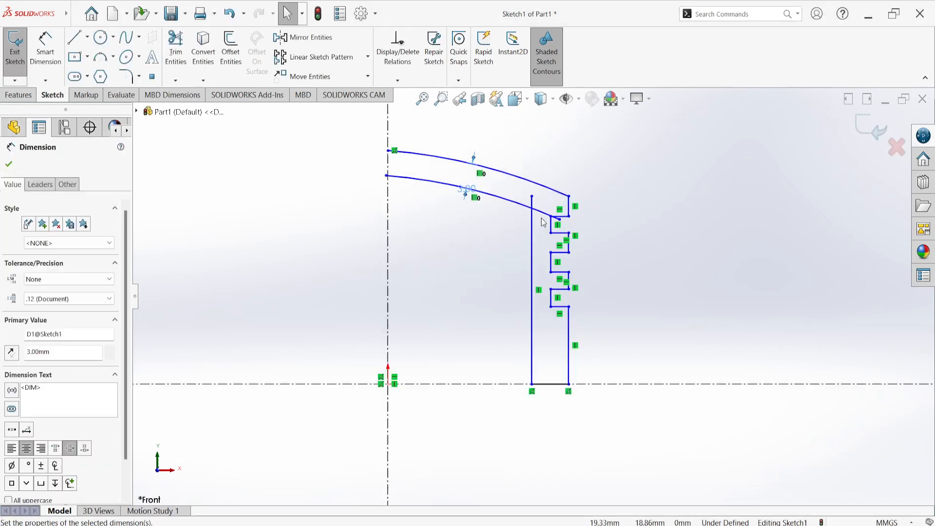
scroll(541, 234, "down", 5)
scroll(540, 233, "up", 4)
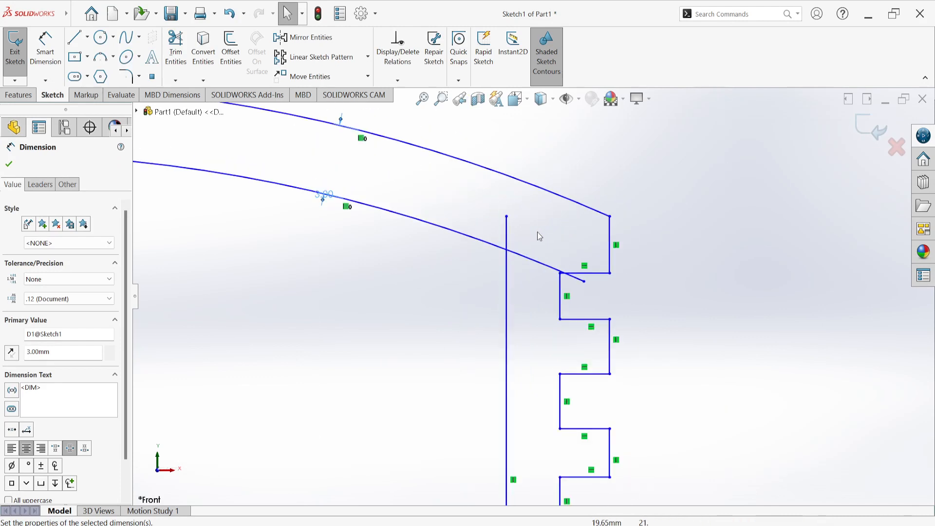
scroll(523, 243, "up", 2)
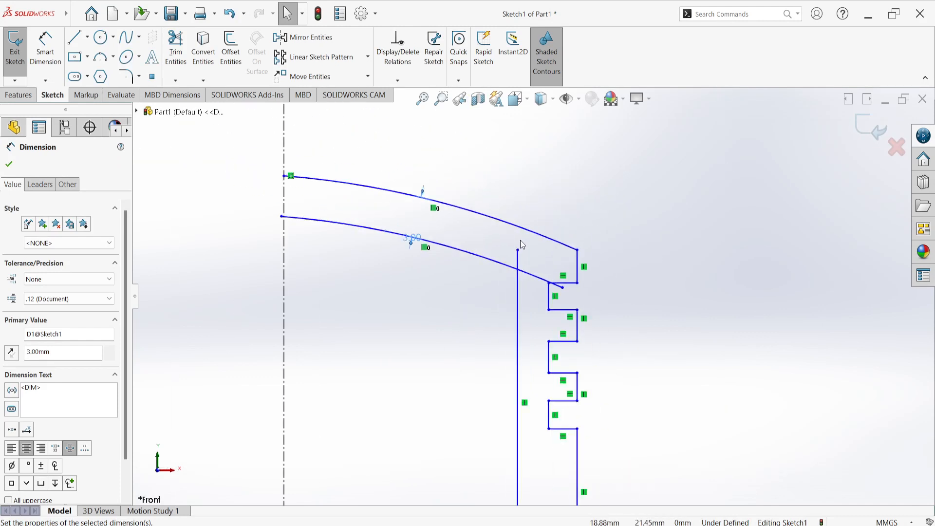
Set the offset distance between the two arcs to 2 mm and place its dimension text above the upper arc
double_click(413, 240)
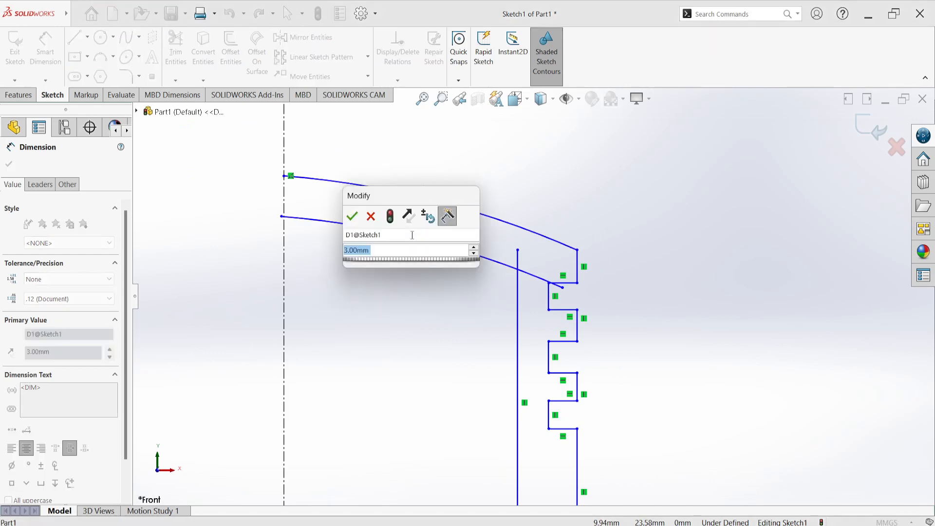
type("2")
key("Return")
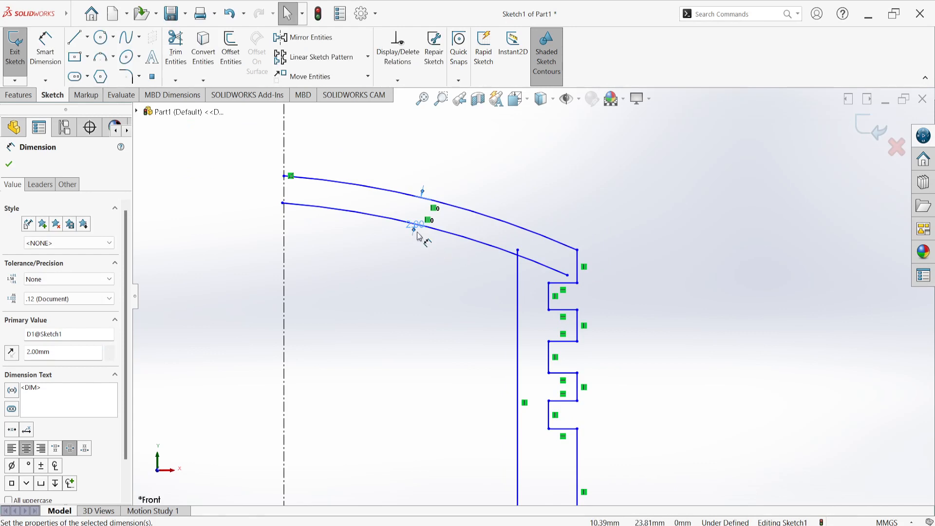
left_click_drag(416, 226, 477, 147)
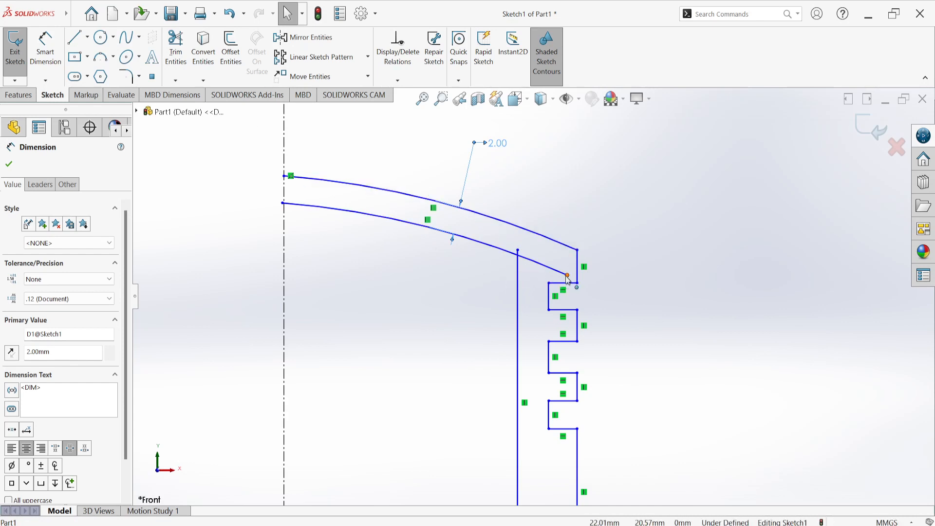
Join the lower arc's outer end to the upper endpoint of the inner vertical line
mouse_move(567, 277)
left_mouse_down()
mouse_move(531, 272)
mouse_move(521, 257)
left_mouse_up()
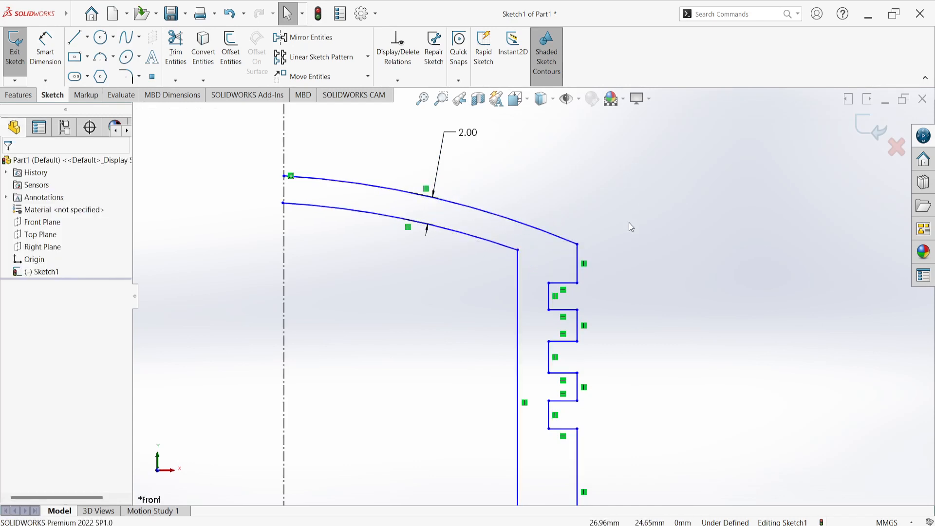
key("f")
scroll(629, 244, "up", 4)
scroll(516, 387, "down", 4)
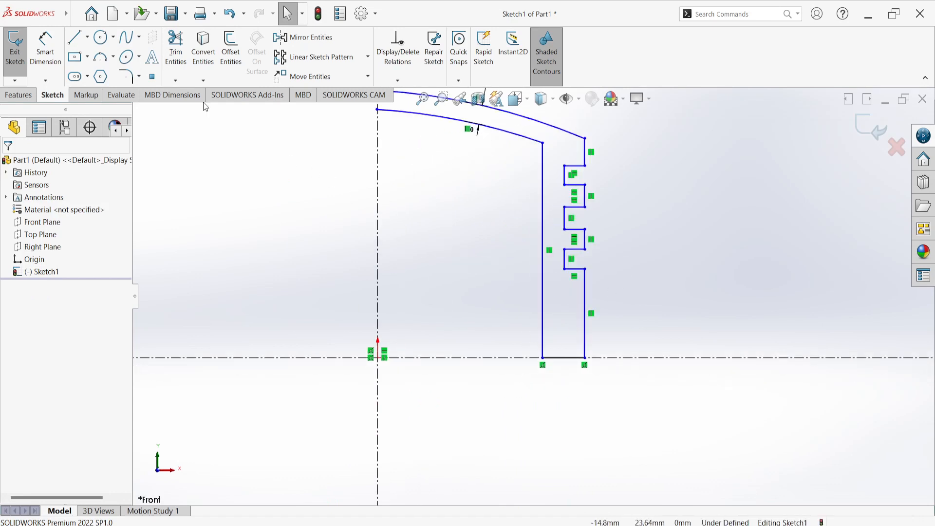
scroll(502, 346, "up", 4)
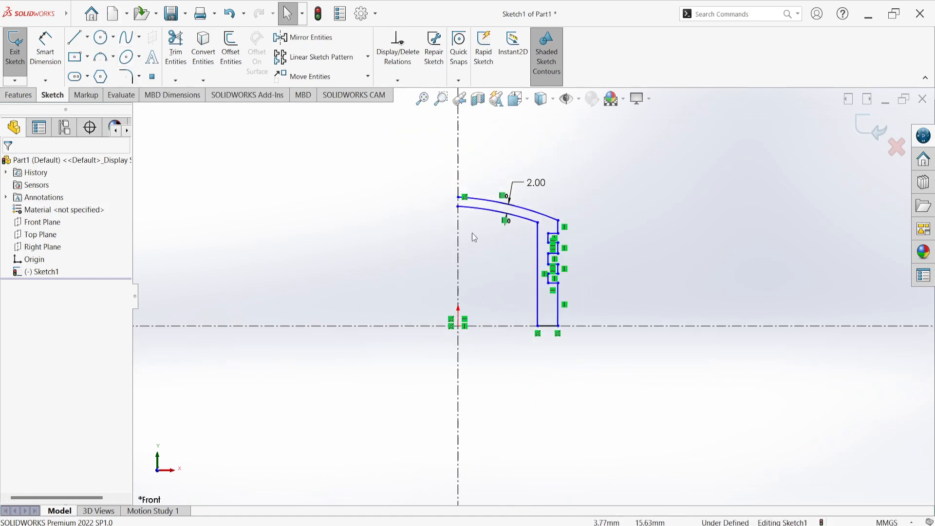
Draw a vertical line about 2 mm long on the vertical centerline, from the upper arc's end down to the lower arc
left_click(75, 36)
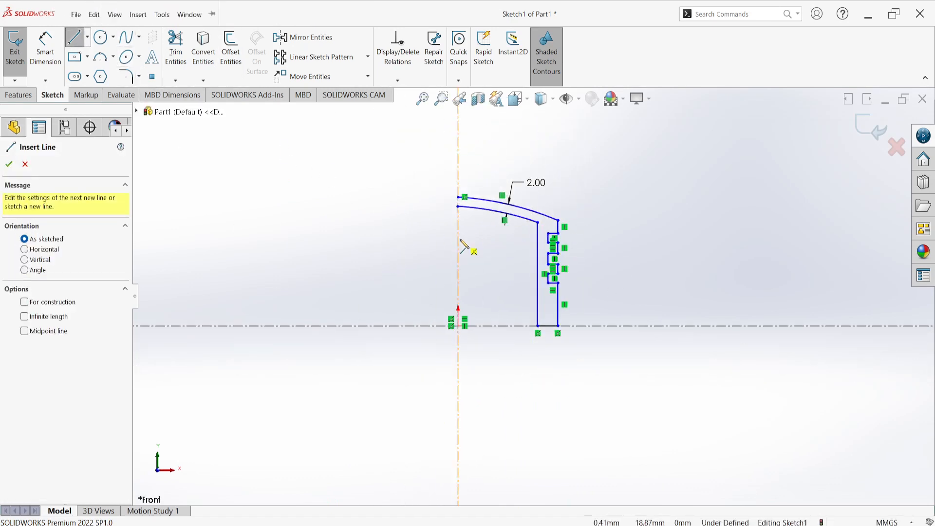
scroll(465, 209, "down", 4)
scroll(465, 210, "down", 3)
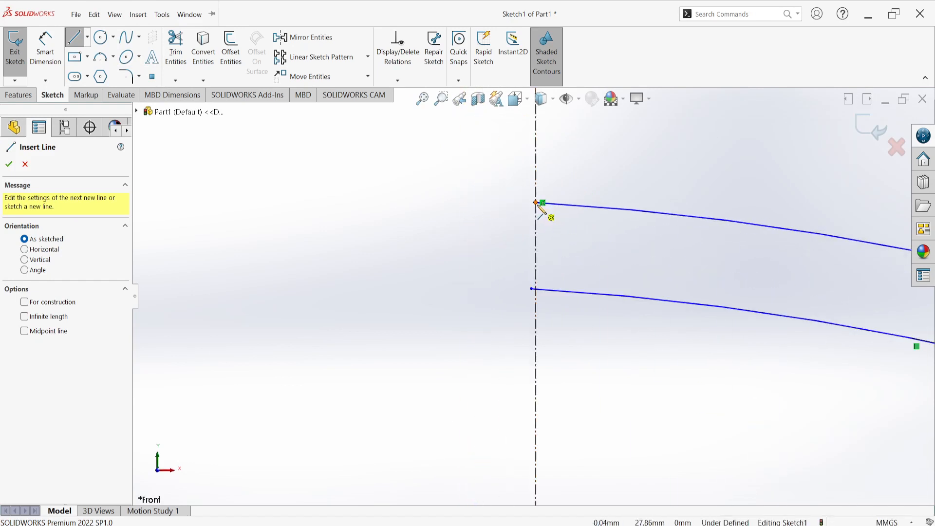
left_click(537, 203)
left_click(533, 290)
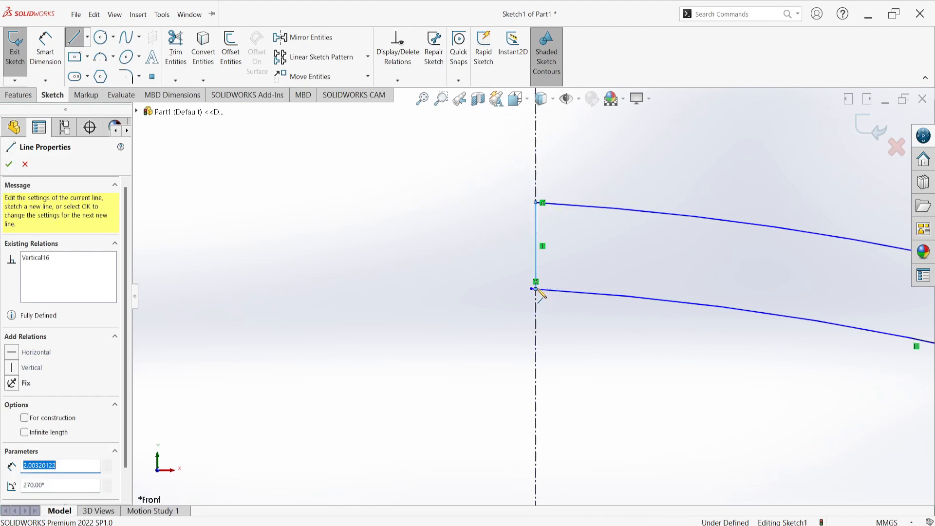
right_click(418, 229)
left_click(430, 234)
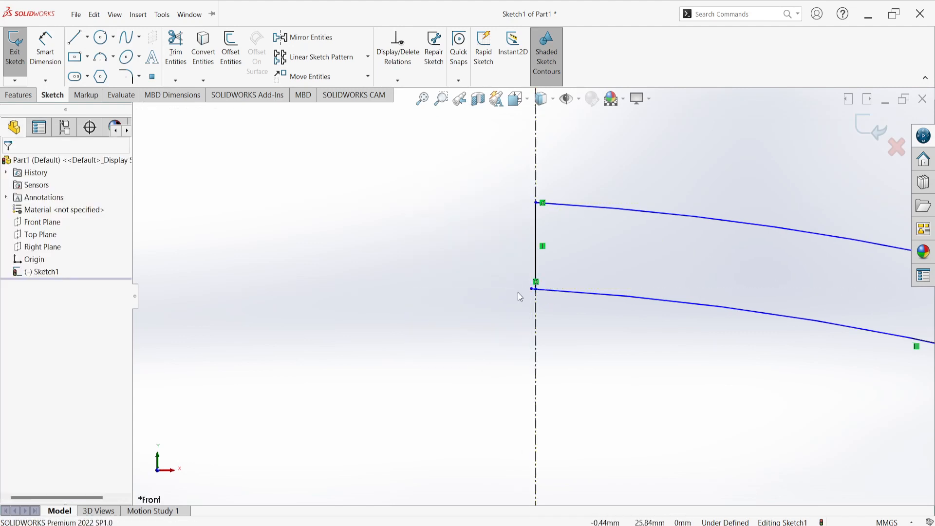
Close the profile by joining the lower arc's overhanging end to the lower endpoint of the short centerline segment
scroll(527, 291, "down", 3)
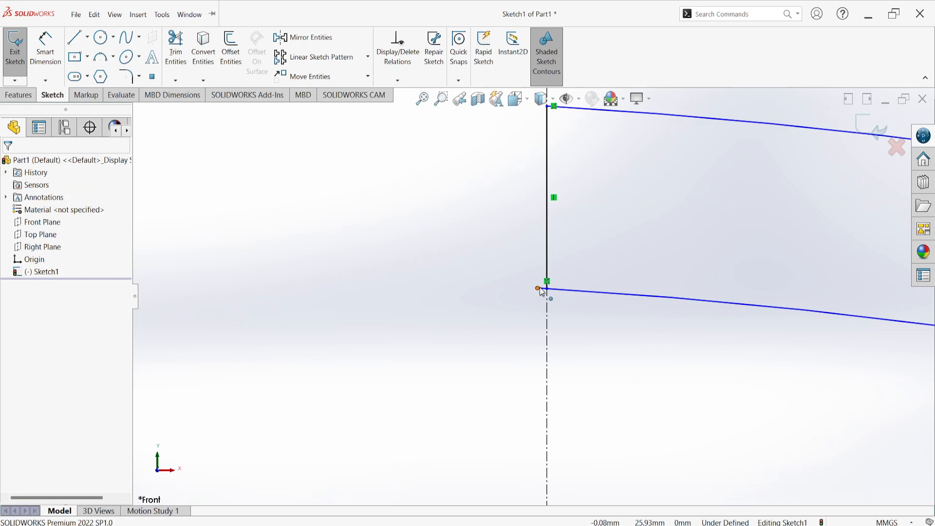
left_click_drag(538, 289, 548, 291)
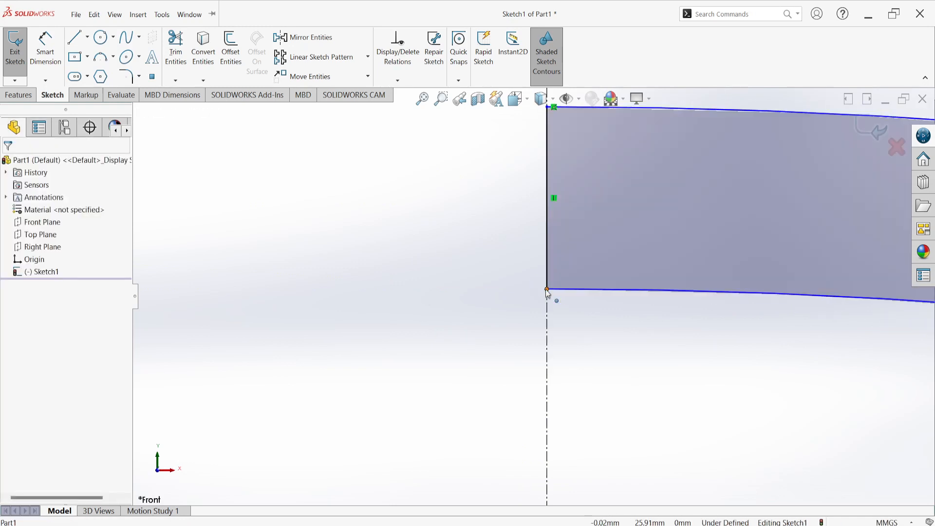
scroll(548, 292, "up", 2)
scroll(596, 272, "up", 5)
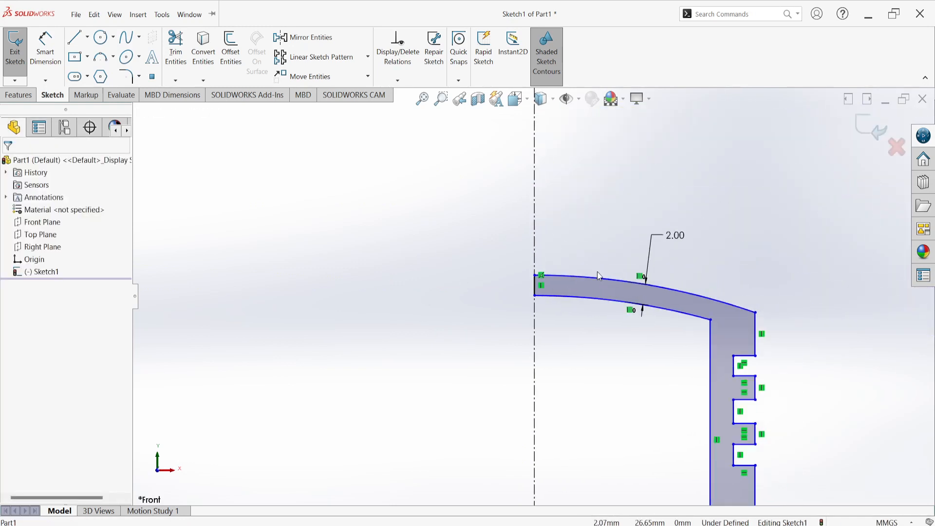
scroll(648, 386, "up", 4)
scroll(619, 368, "down", 3)
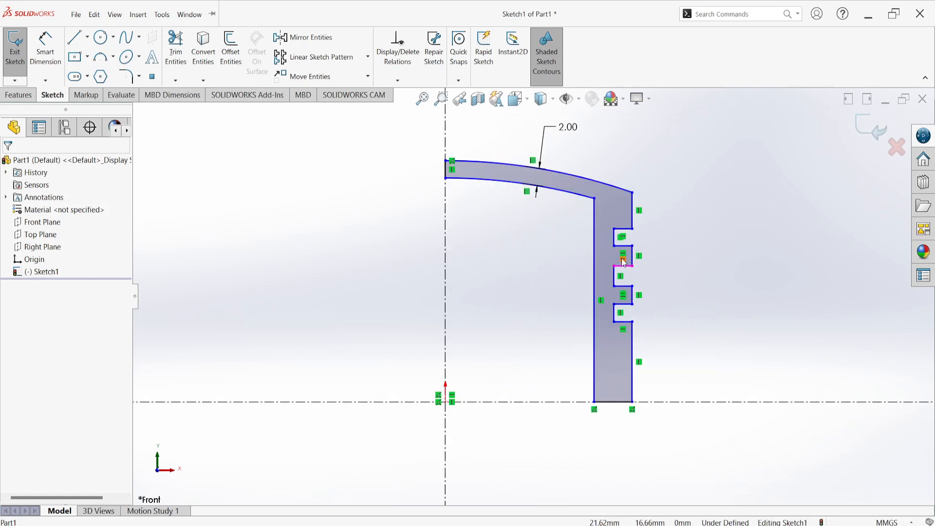
Dimension the upper arc's radius and set it to 75 mm
left_click(45, 48)
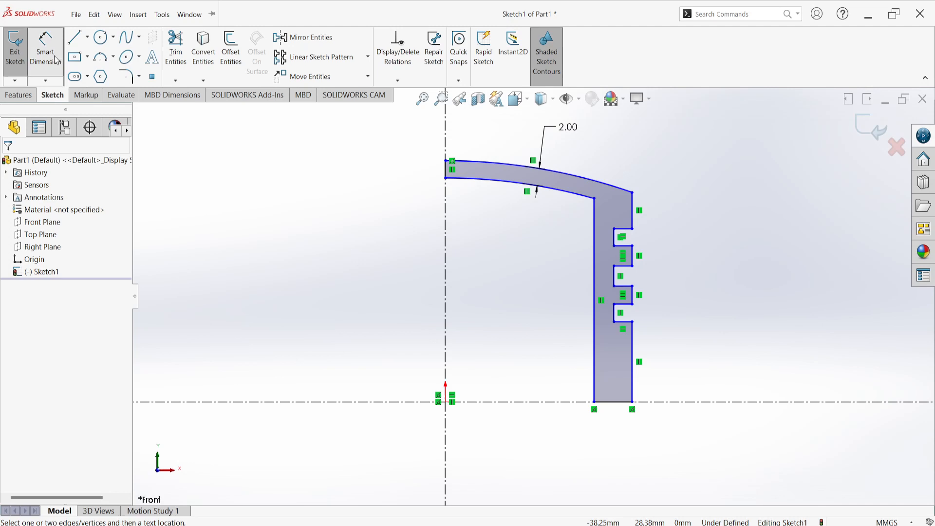
left_click(579, 180)
scroll(574, 146, "up", 3)
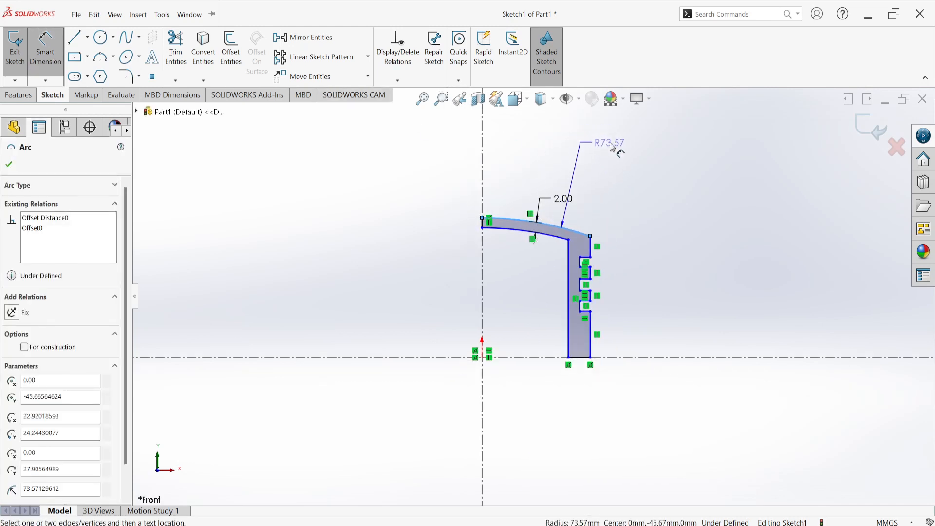
left_click(607, 142)
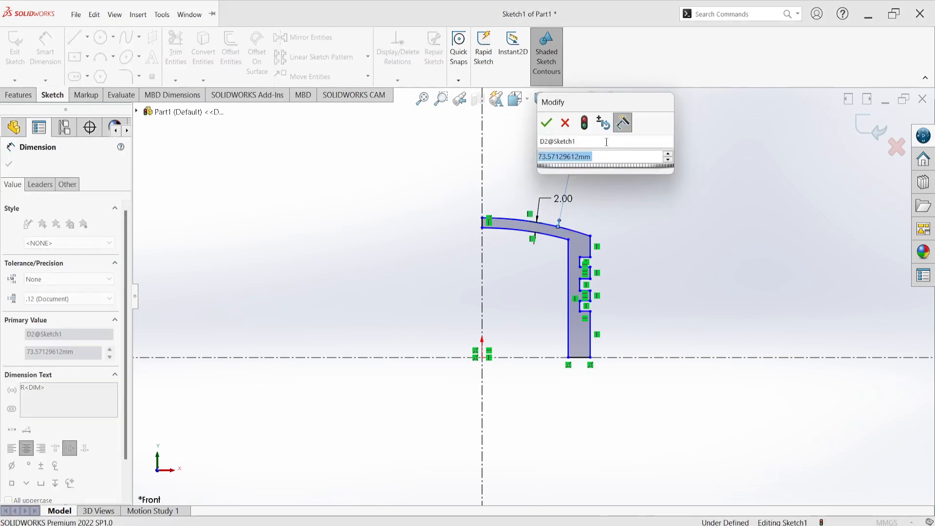
type("75")
key("Return")
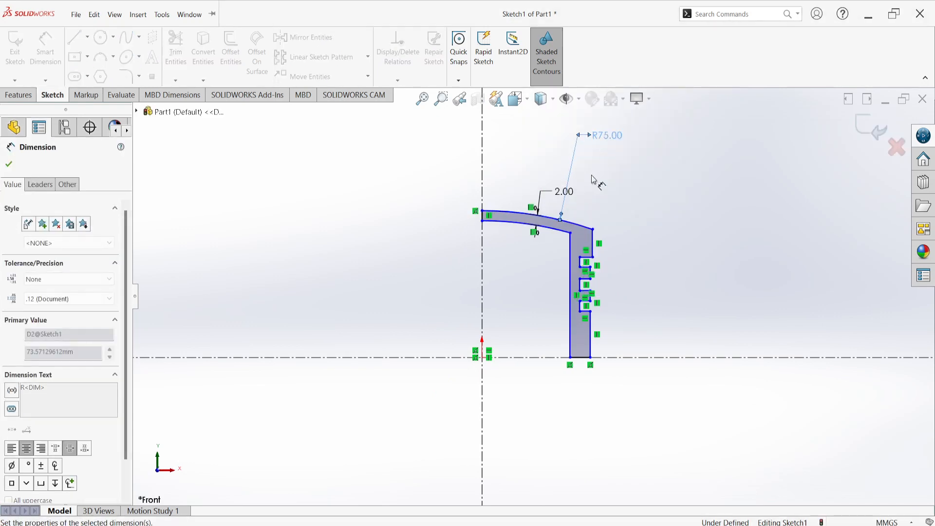
Dimension the outer vertical line between the upper arc and the first groove, and set its length to 5 mm
scroll(596, 260, "down", 5)
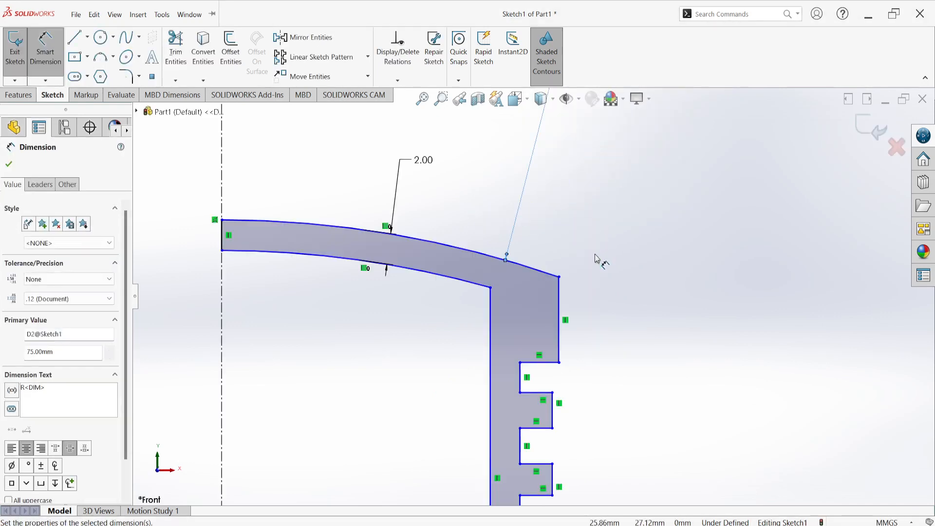
left_click(560, 316)
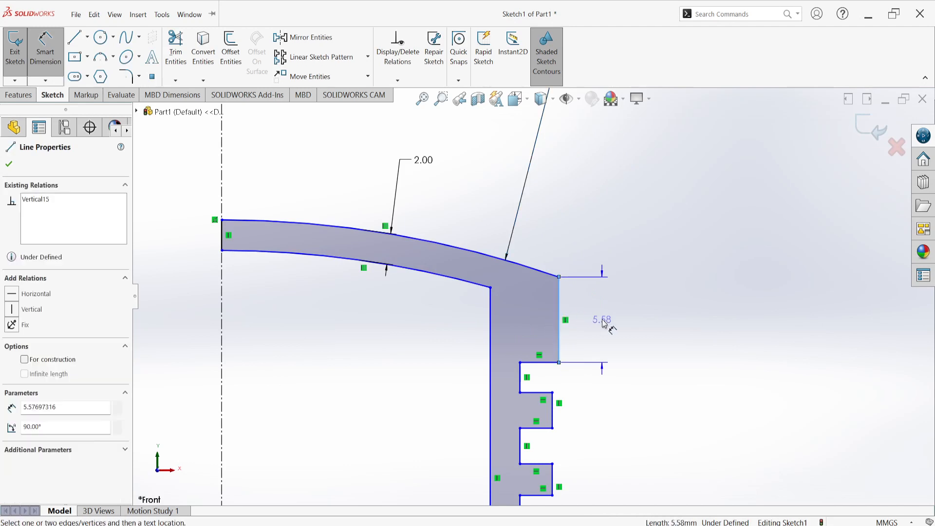
left_click(604, 323)
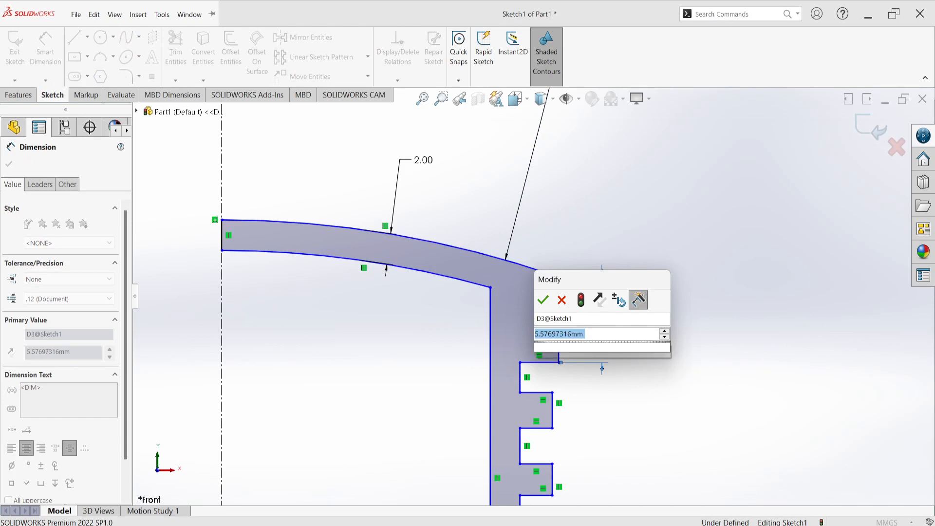
key("Return")
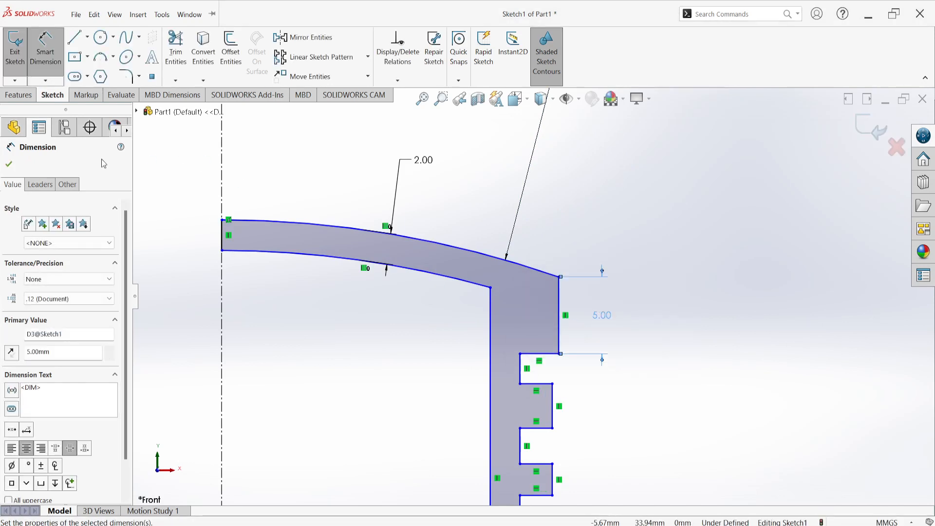
Try to align the four outer vertical line segments above, between and below the grooves with a Vertical relation
left_click(9, 164)
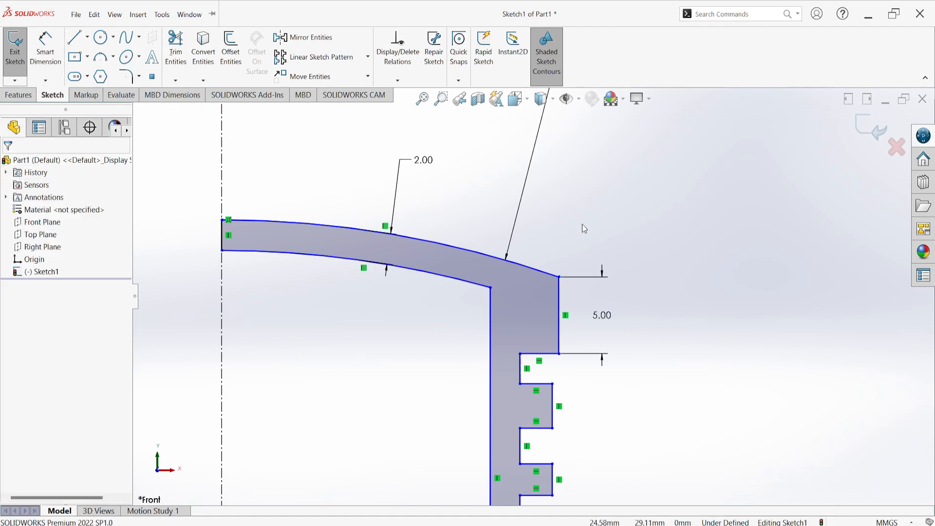
scroll(595, 221, "up", 5)
scroll(545, 310, "down", 5)
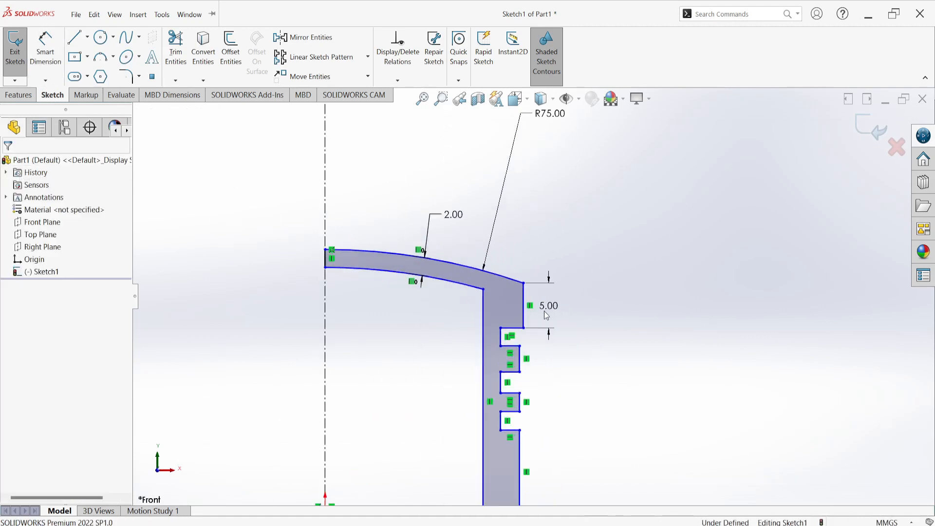
scroll(528, 325, "up", 1)
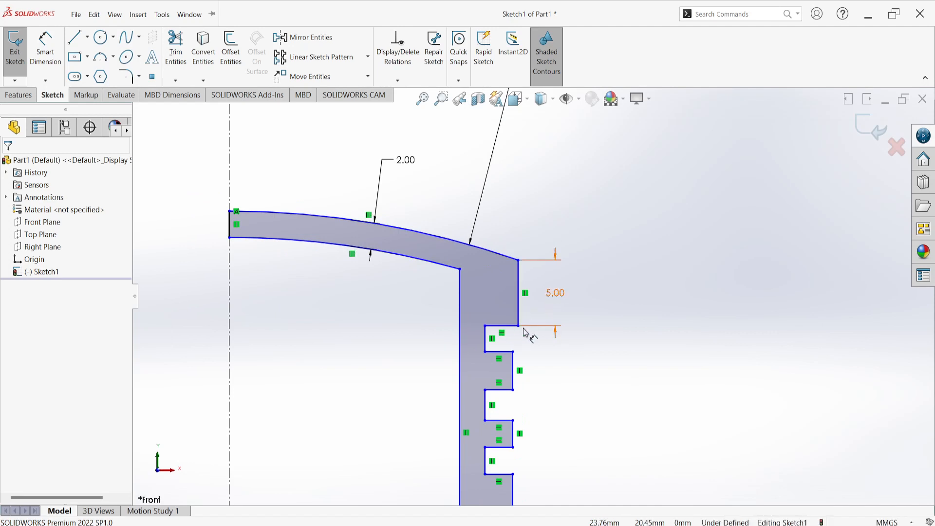
scroll(525, 335, "up", 3)
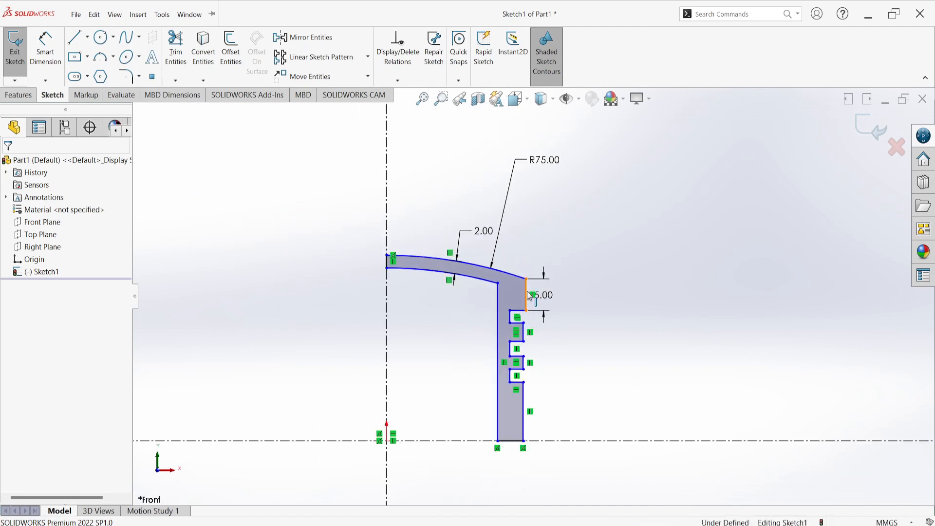
left_click(530, 295)
left_click(526, 341, "ctrl")
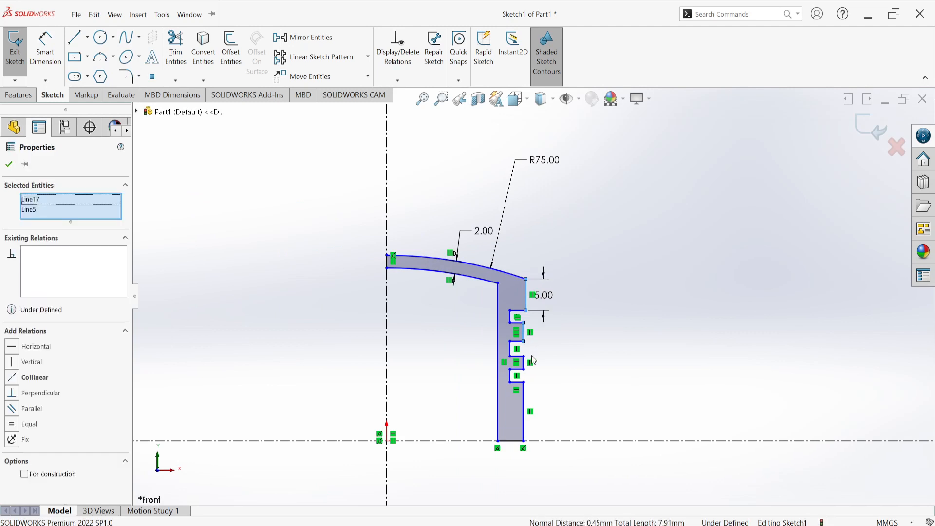
left_click(526, 365, "ctrl")
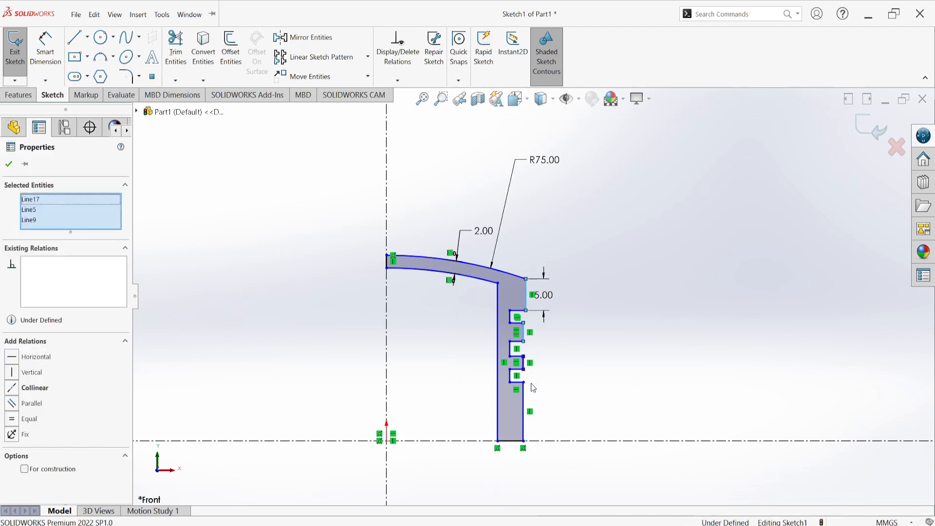
left_click(525, 410, "ctrl")
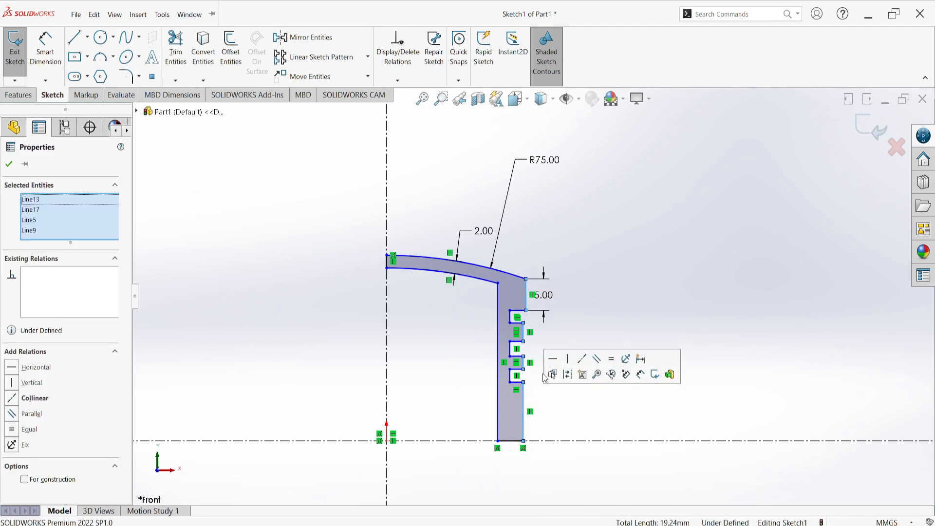
left_click(568, 359)
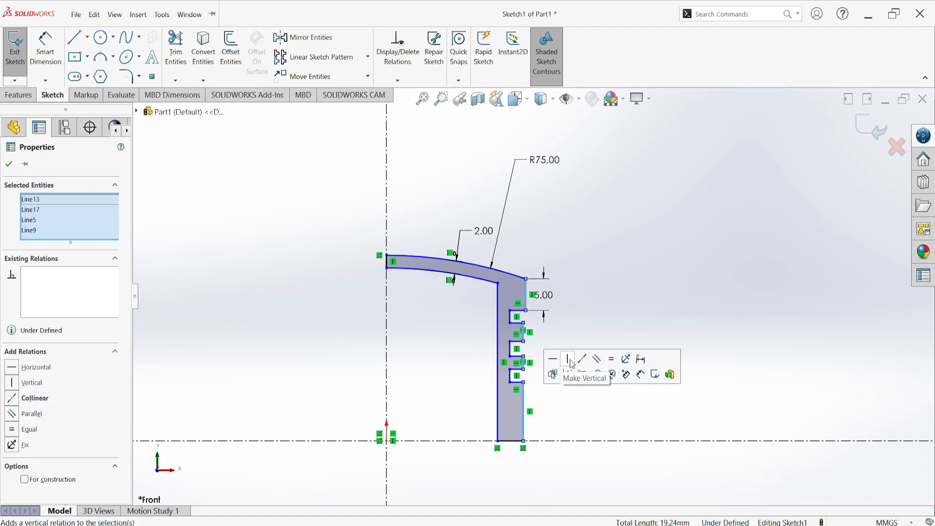
left_click(611, 248)
Try to align the inner vertical lines of the three grooves with a Vertical relation
scroll(529, 409, "down", 1)
scroll(529, 408, "down", 3)
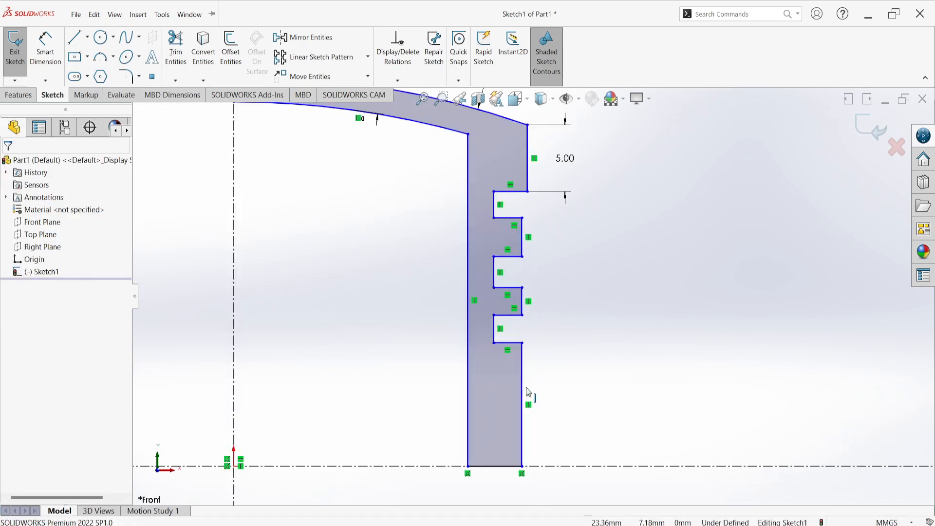
left_click(495, 208)
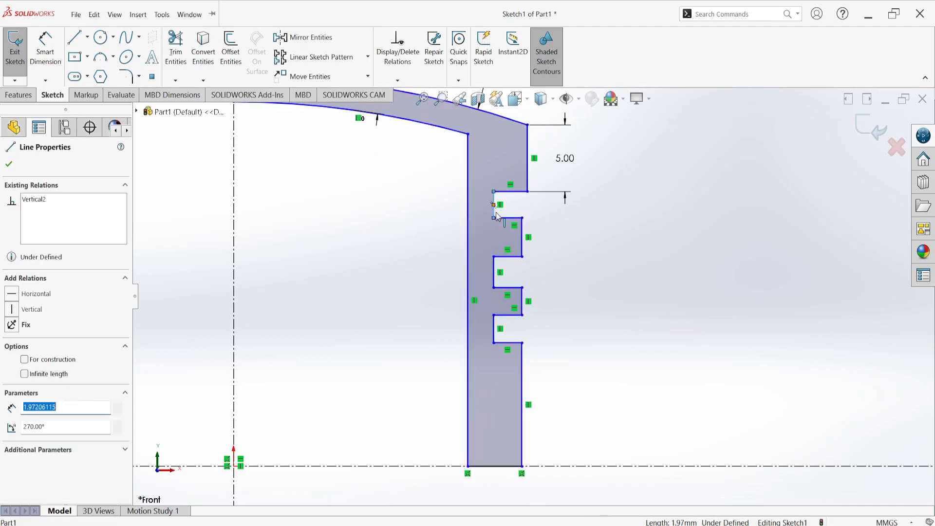
left_click(494, 272, "ctrl")
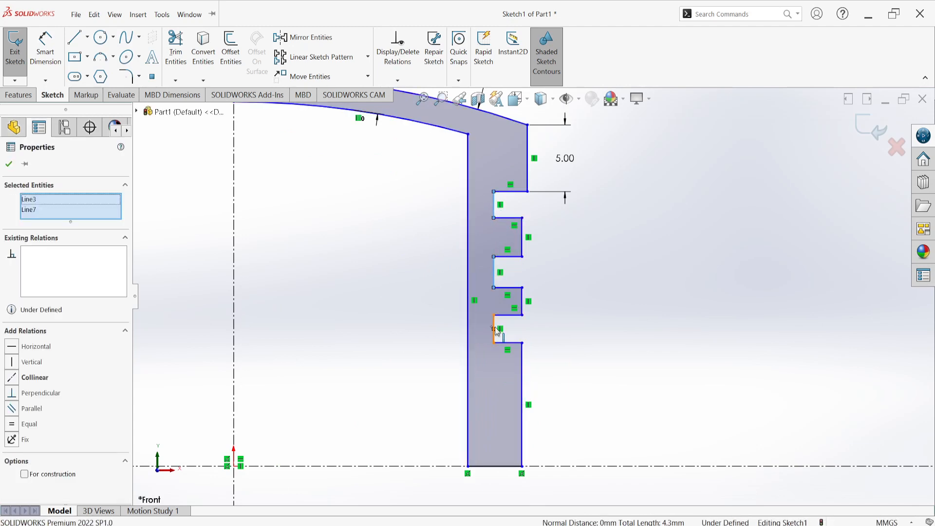
left_click(494, 327, "ctrl")
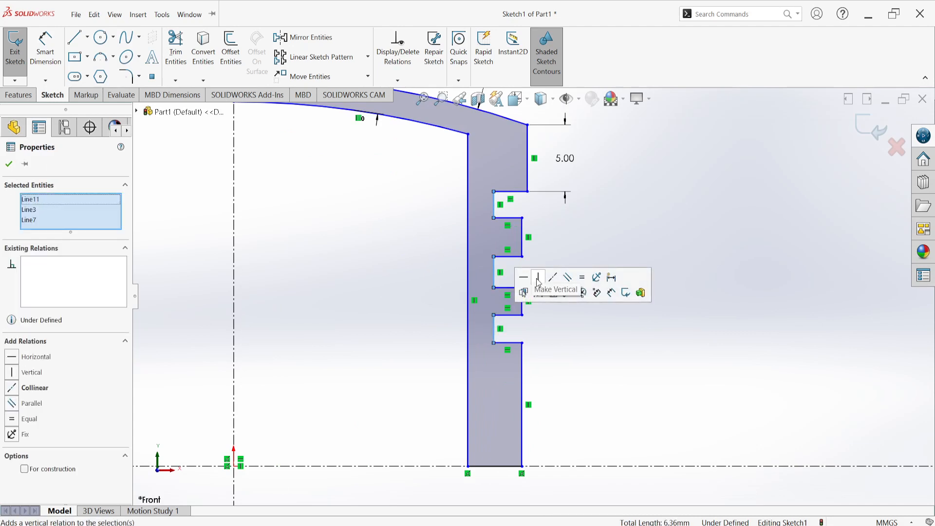
left_click(628, 211)
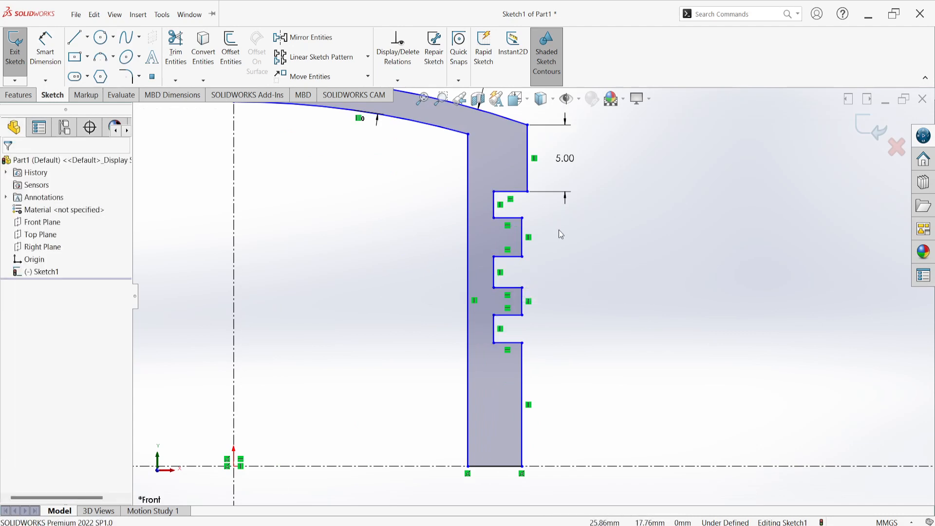
Try to align the 5 mm outer line and the outer line below the first groove with a Vertical relation
left_click(528, 181)
left_click(522, 236, "ctrl")
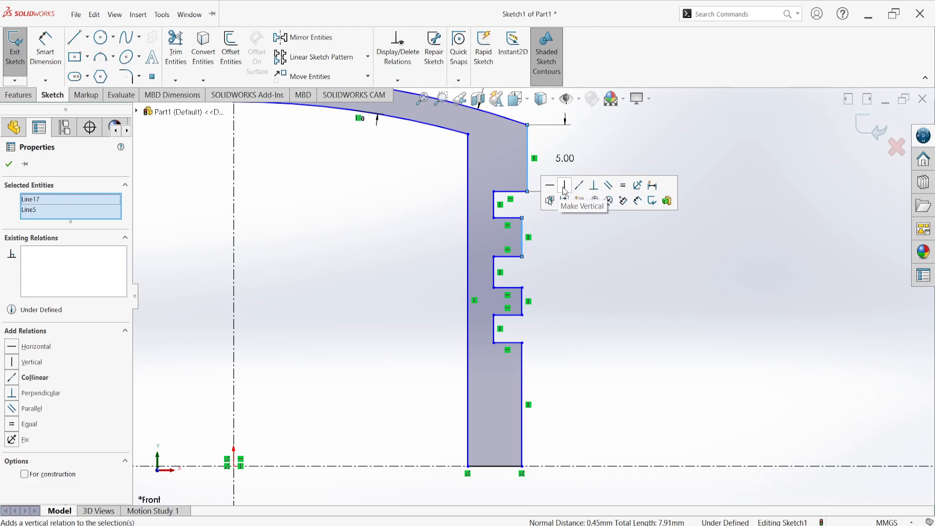
left_click(569, 237)
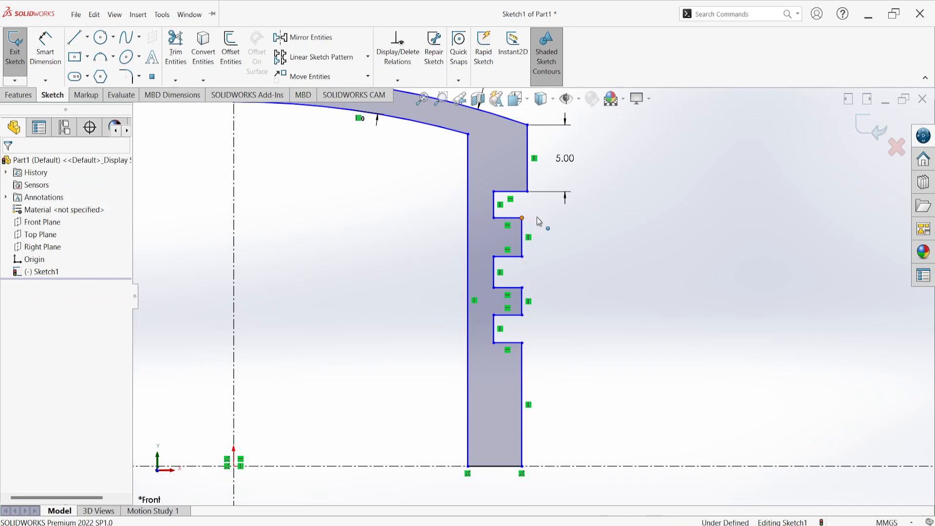
Move the lower outer corner of the first groove outward into line with the 5 mm vertical line above it
left_click_drag(523, 218, 529, 224)
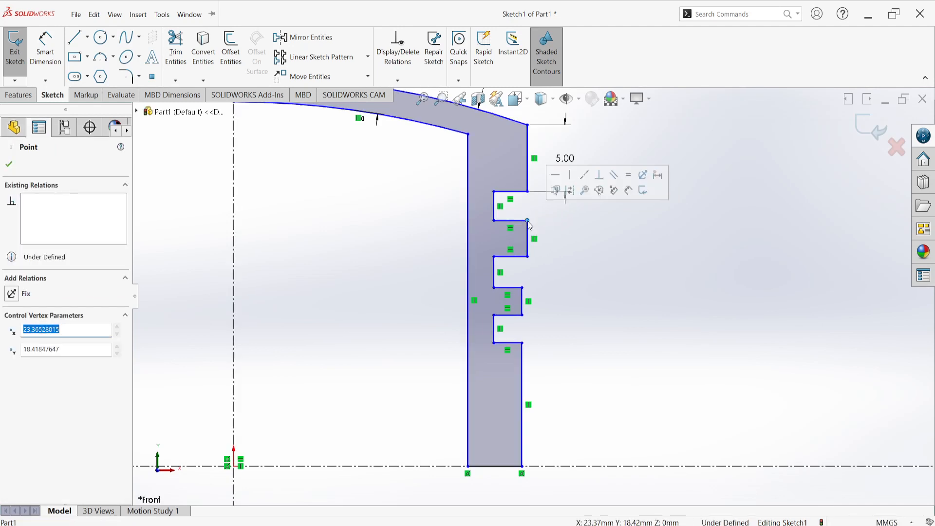
left_click(591, 233)
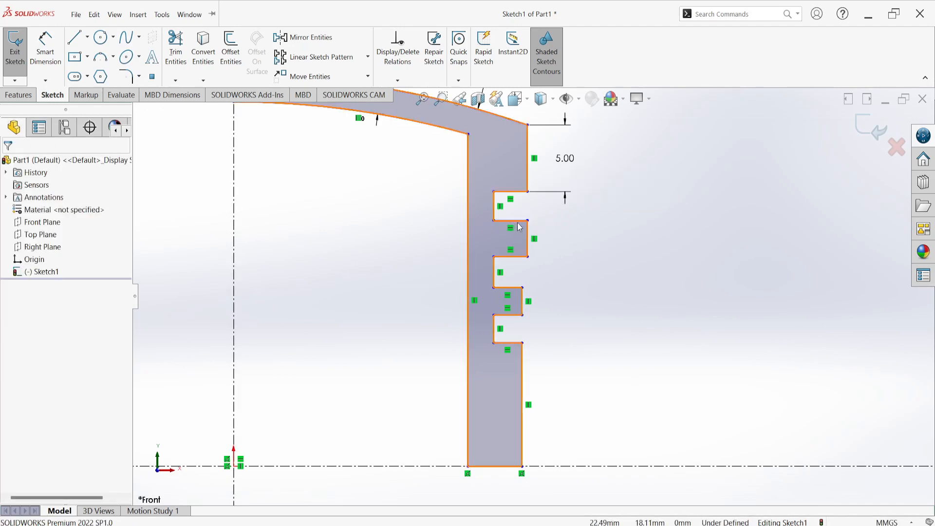
left_click(528, 184)
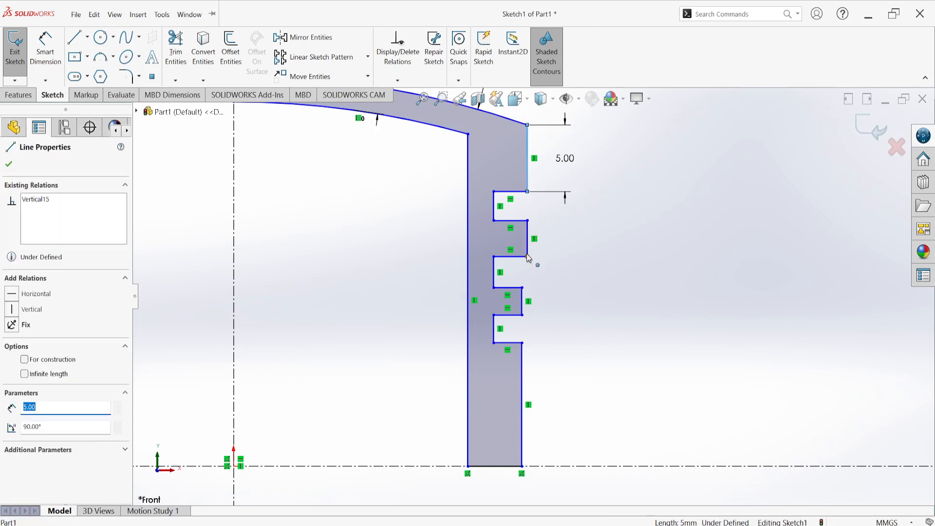
left_click(565, 235)
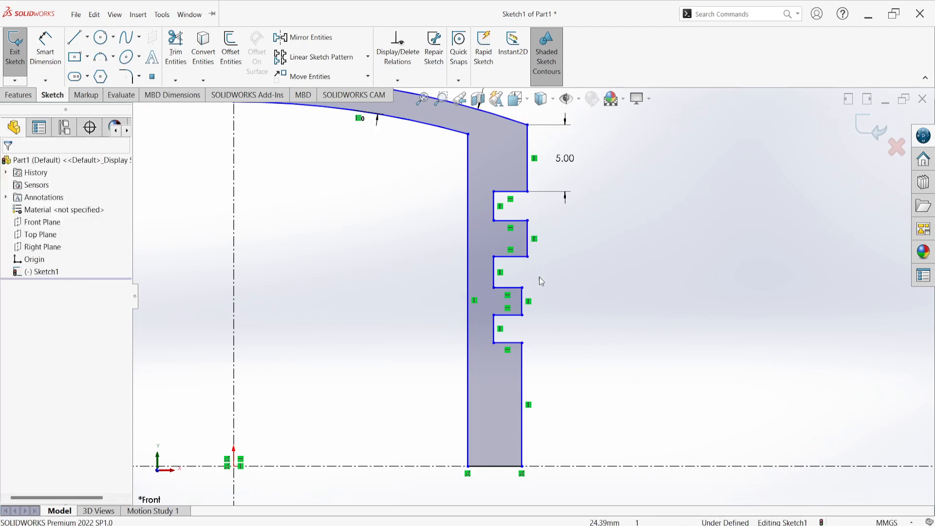
Make the four outer vertical lines above, between and below the grooves collinear
left_click(528, 157)
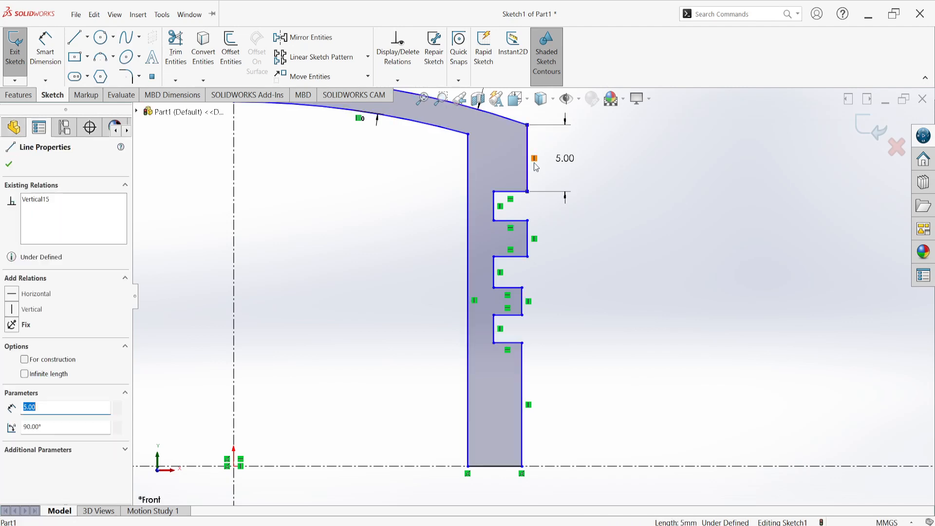
left_click(529, 237, "ctrl")
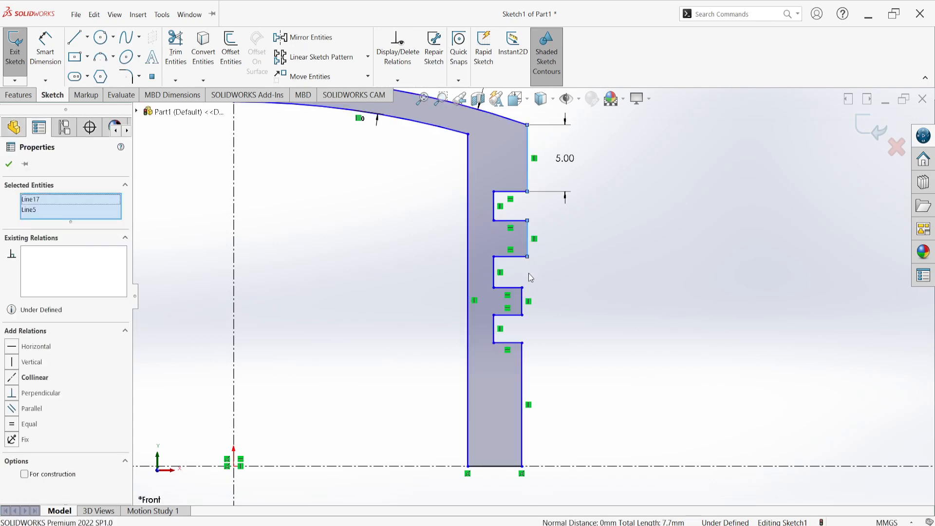
left_click(526, 302, "ctrl")
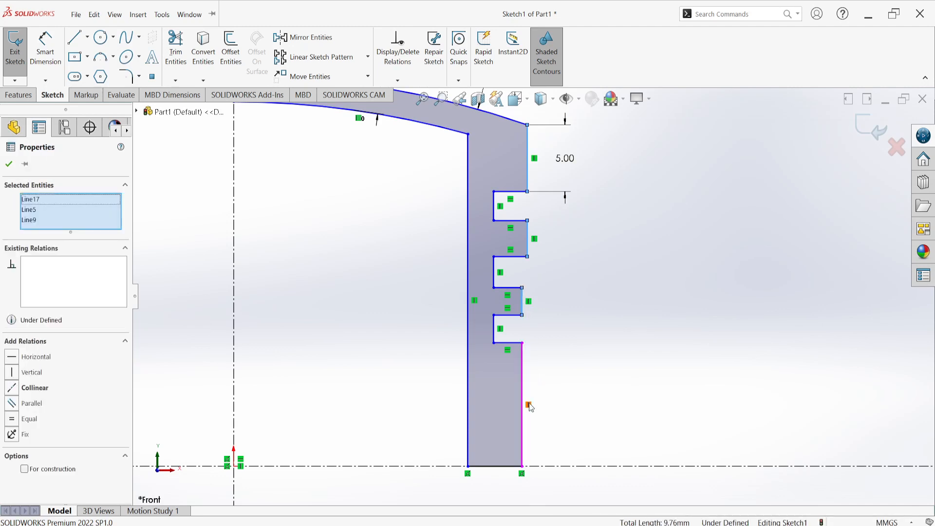
left_click(523, 377, "ctrl")
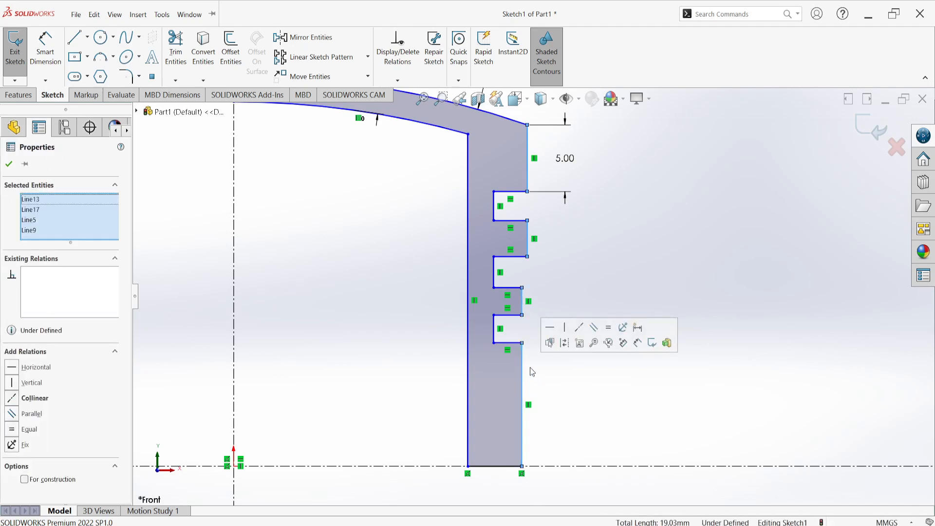
left_click(580, 328)
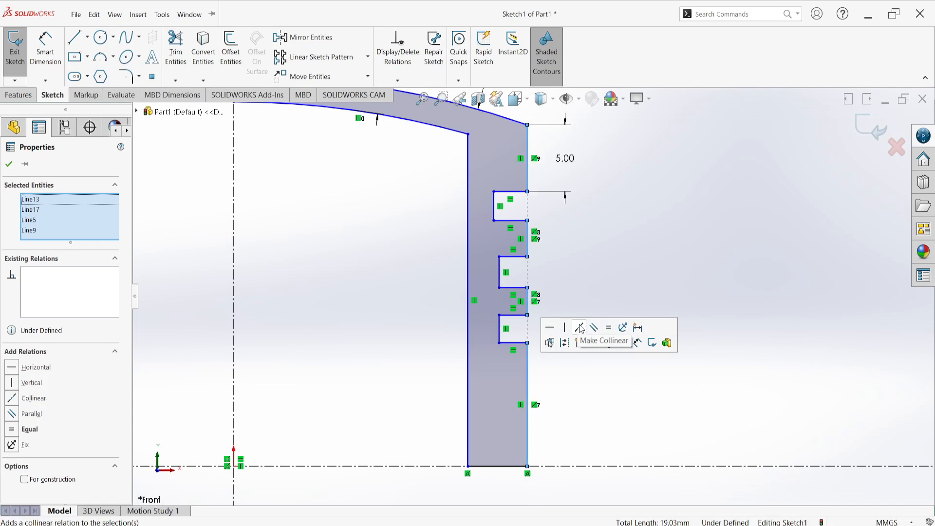
left_click(624, 204)
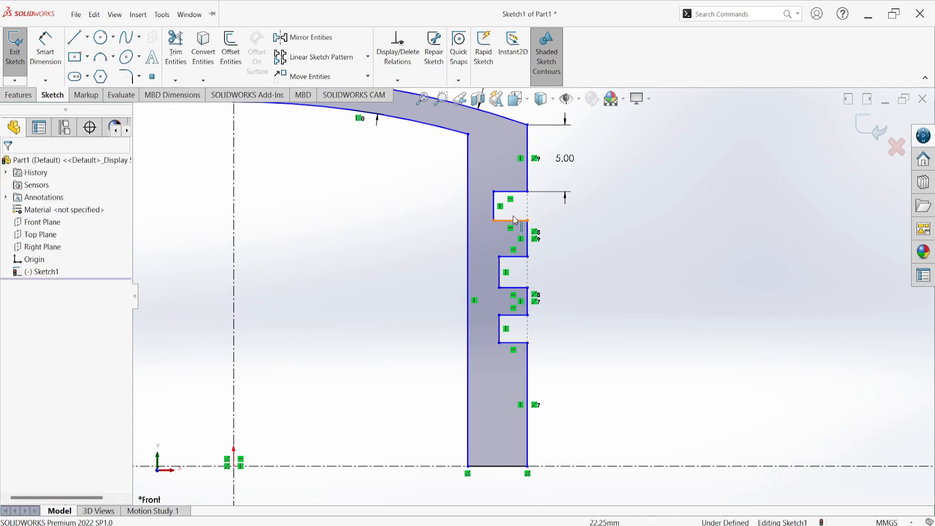
Make the inner vertical lines of the three grooves collinear
left_click(495, 210)
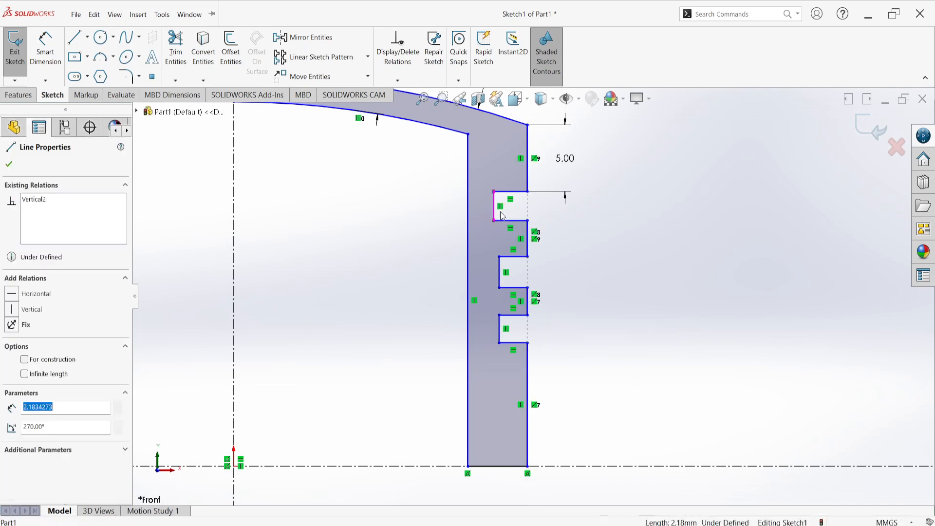
left_click(502, 266, "ctrl")
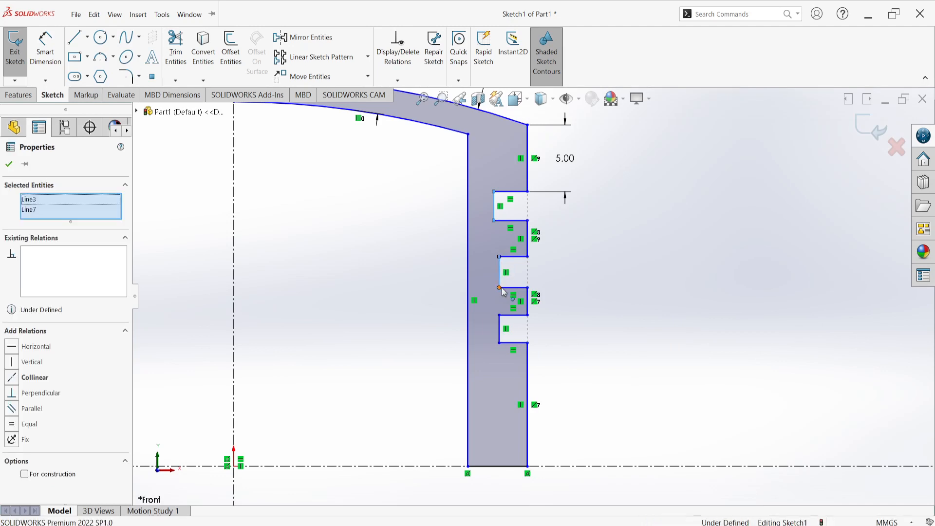
left_click(500, 329, "ctrl")
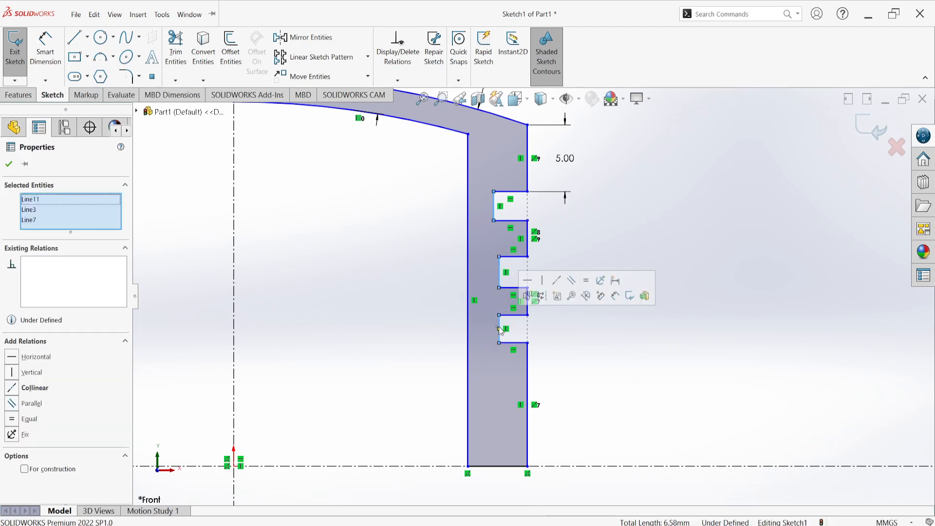
left_click(559, 288)
left_click(618, 189)
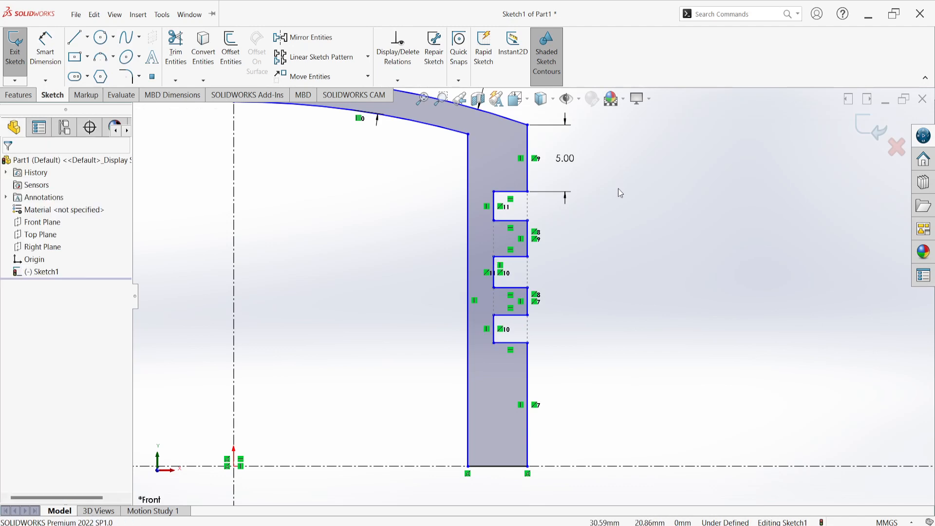
Make the grooves' horizontal edges, inner vertical edges and the two outer vertical lines between them equal in length
left_click(523, 194)
left_click(522, 221, "ctrl")
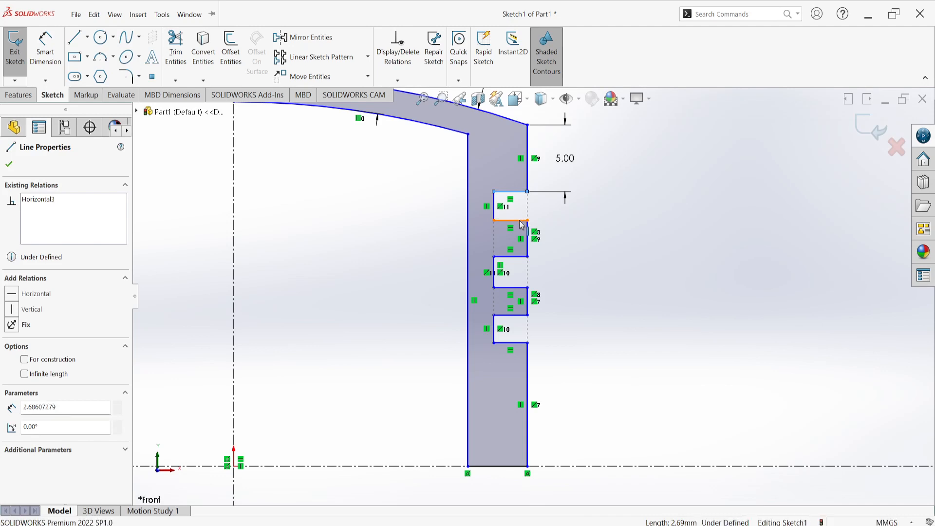
left_click(523, 257, "ctrl")
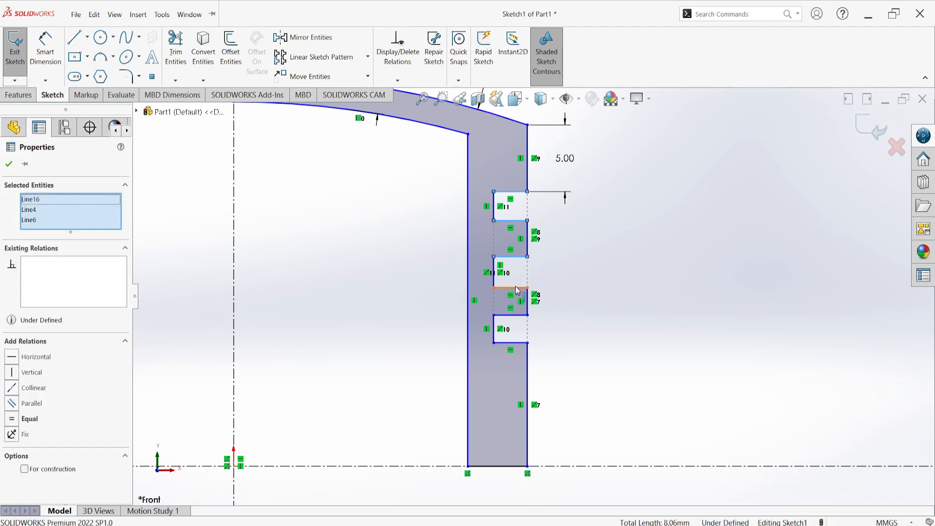
left_click(521, 287, "ctrl")
left_click(523, 317, "ctrl")
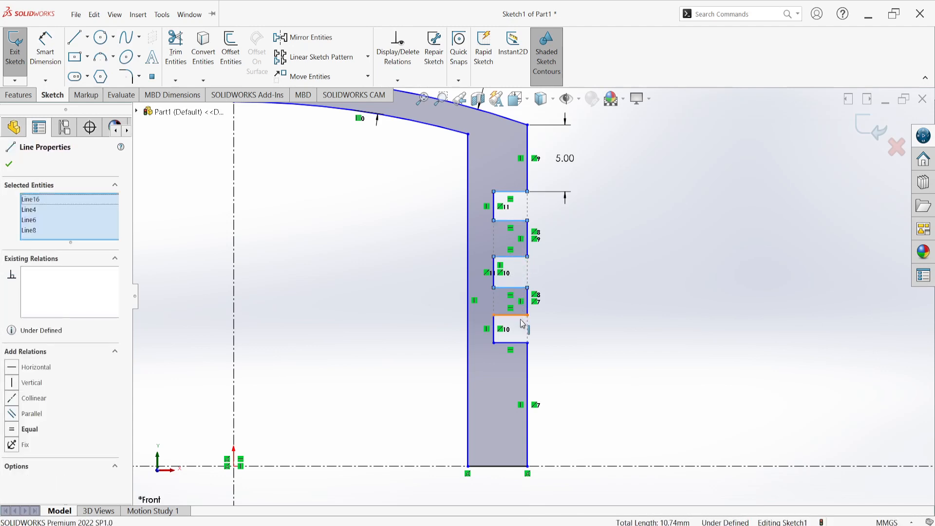
left_click(515, 343, "ctrl")
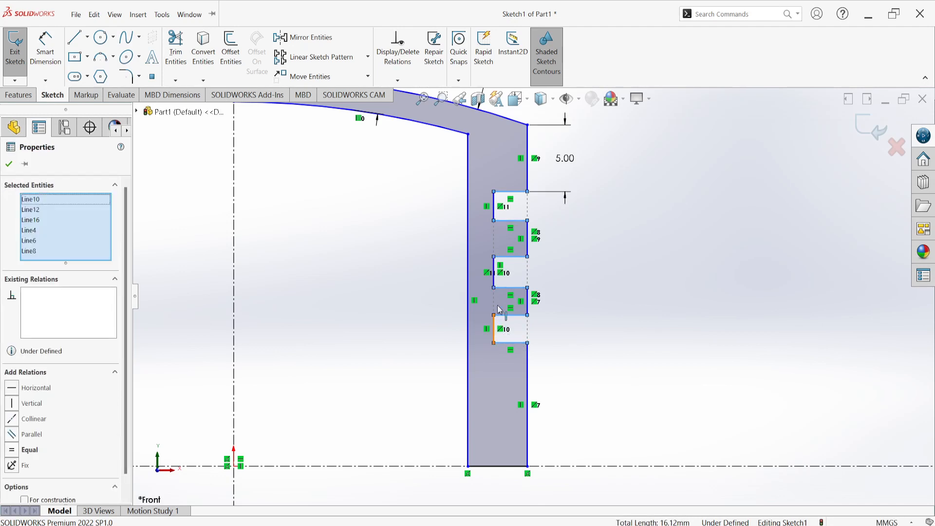
left_click(498, 315, "ctrl")
left_click(528, 245, "ctrl")
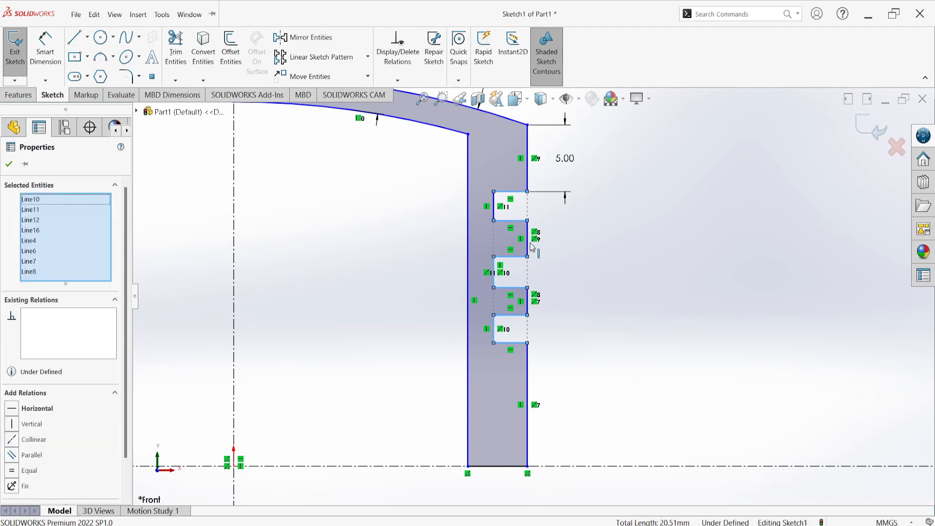
left_click(528, 244, "ctrl")
left_click(528, 308, "ctrl")
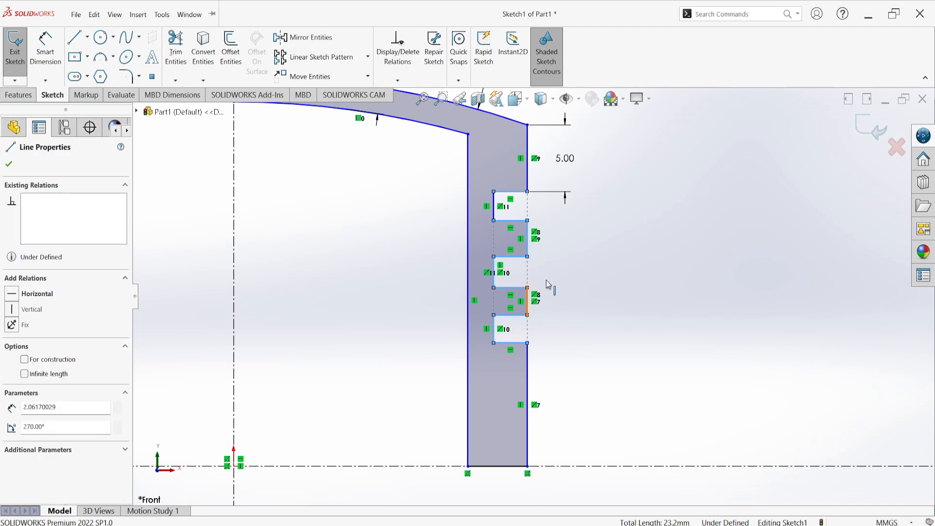
left_click(498, 211, "ctrl")
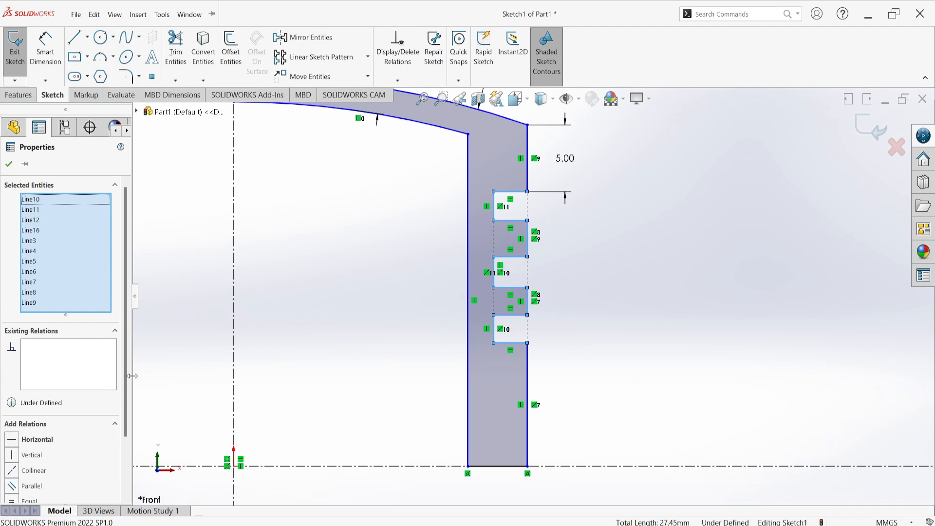
scroll(122, 429, "down", 3)
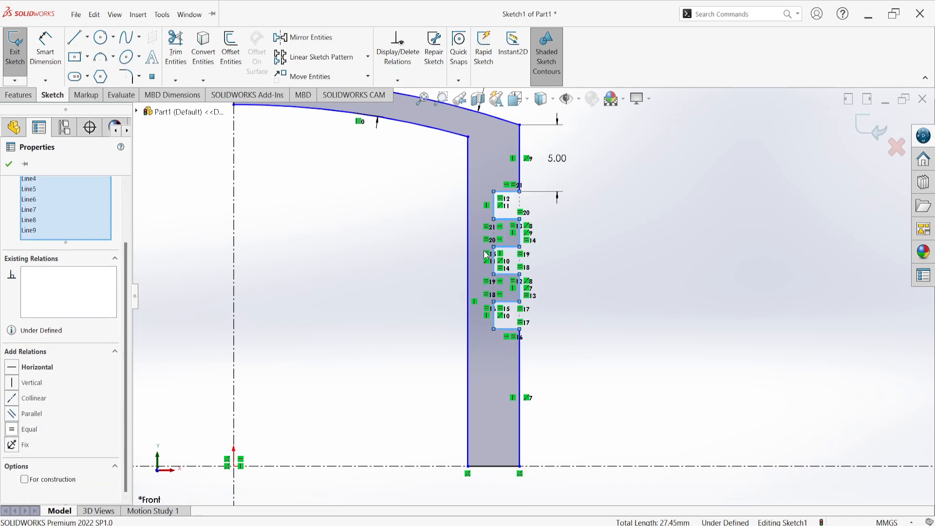
left_click(667, 245)
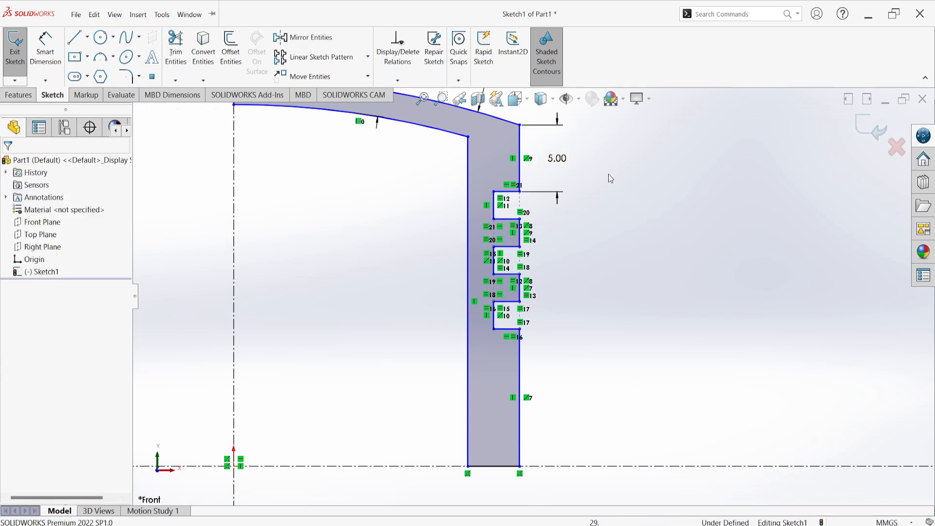
Dimension the inner vertical edge of the first groove to 2 mm
scroll(605, 178, "up", 3)
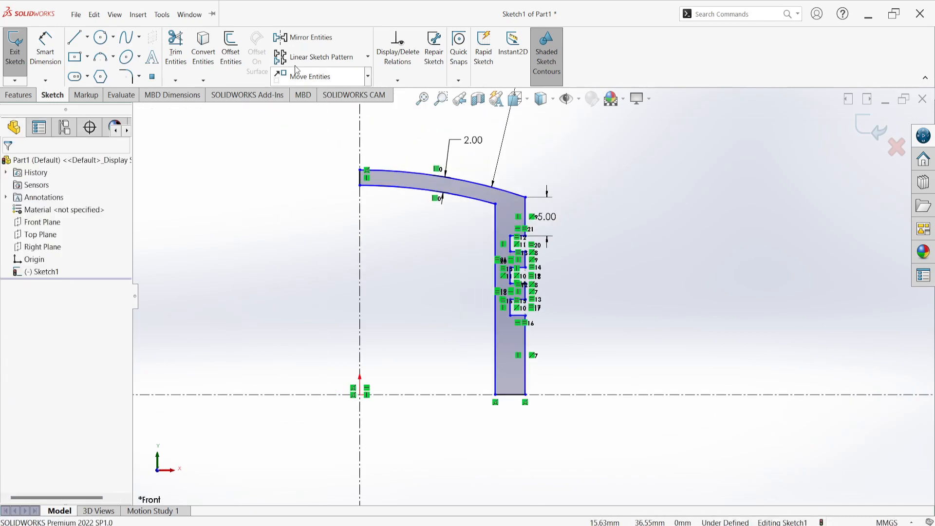
left_click(45, 49)
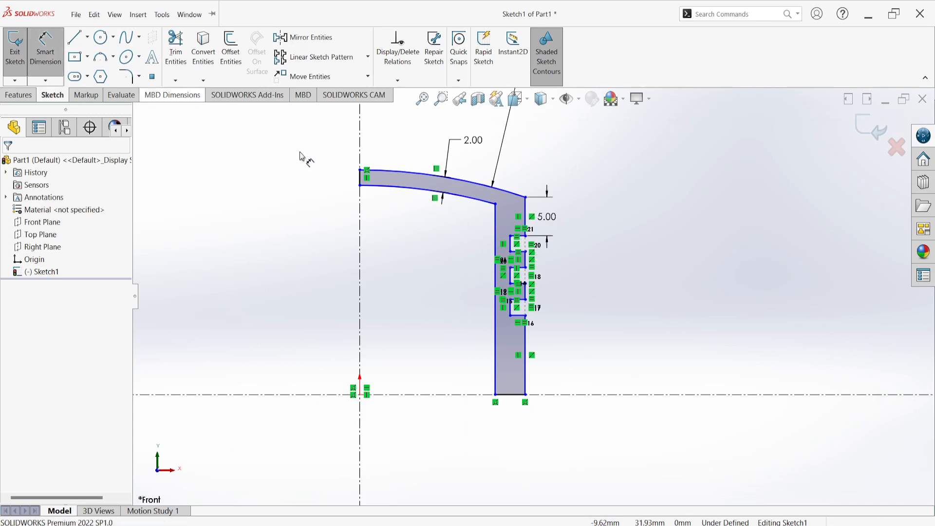
scroll(511, 316, "down", 5)
scroll(504, 353, "up", 1)
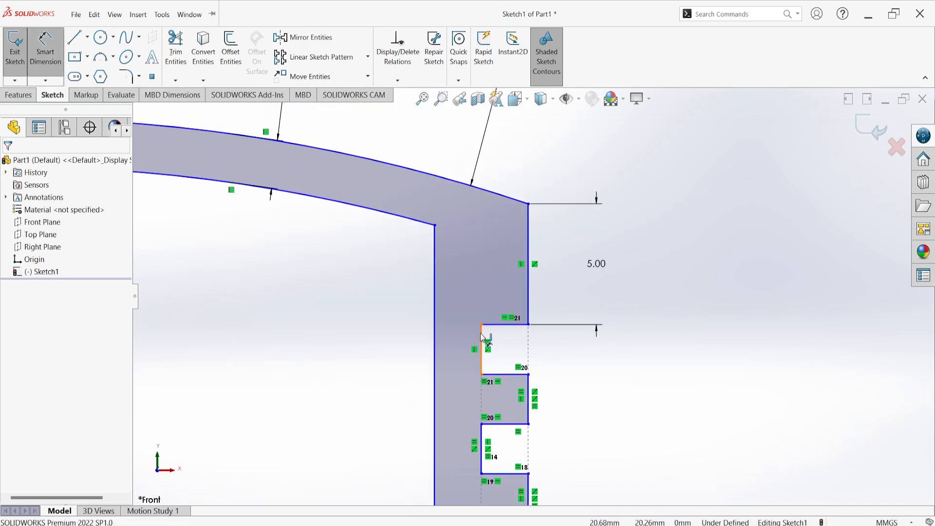
left_click(482, 336)
left_click(608, 357)
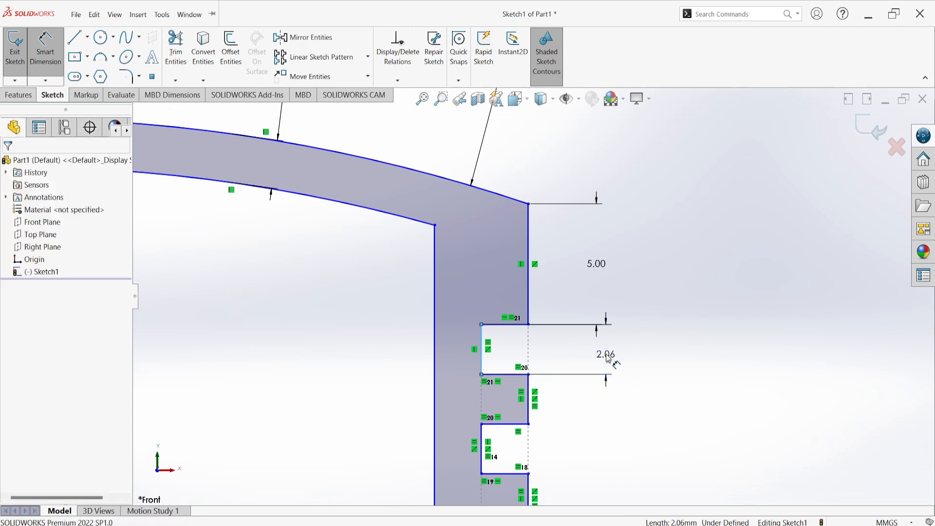
double_click(608, 356)
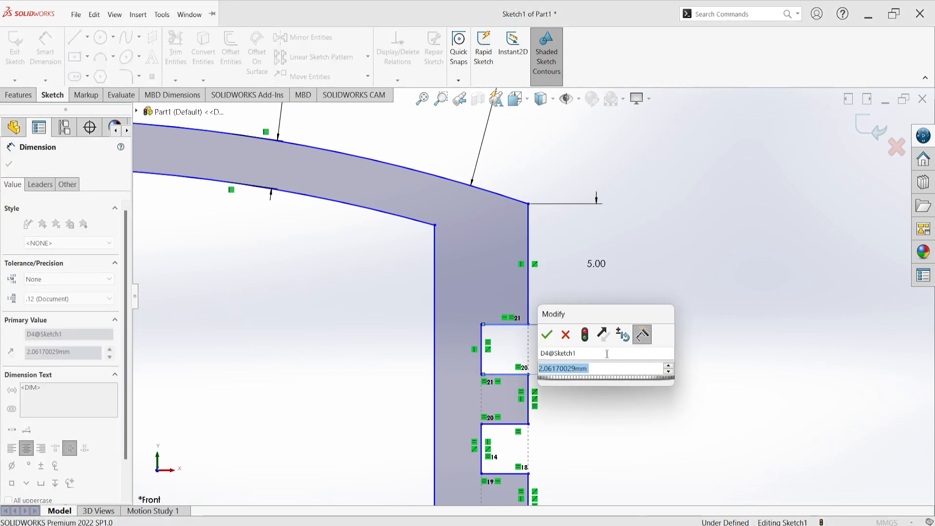
type("2")
key("Return")
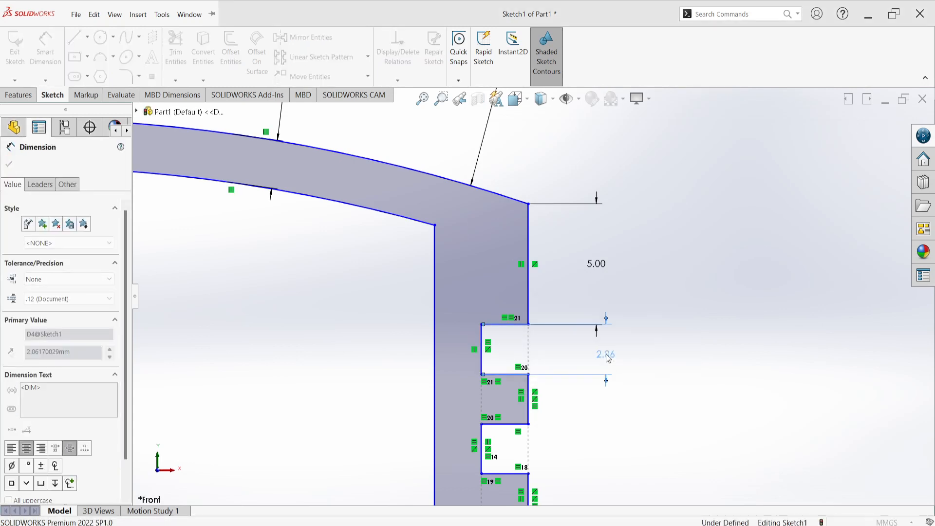
scroll(702, 322, "up", 6)
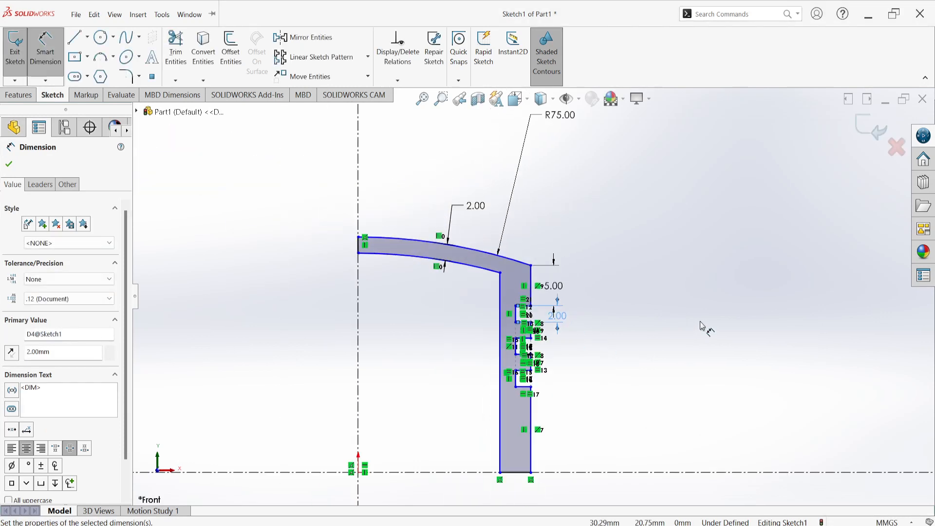
scroll(613, 414, "down", 2)
scroll(574, 361, "down", 2)
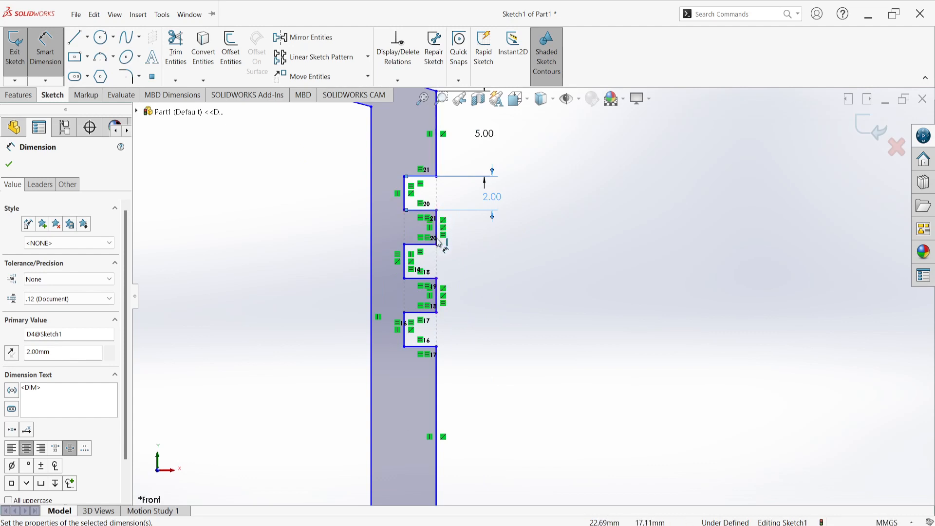
scroll(446, 235, "down", 5)
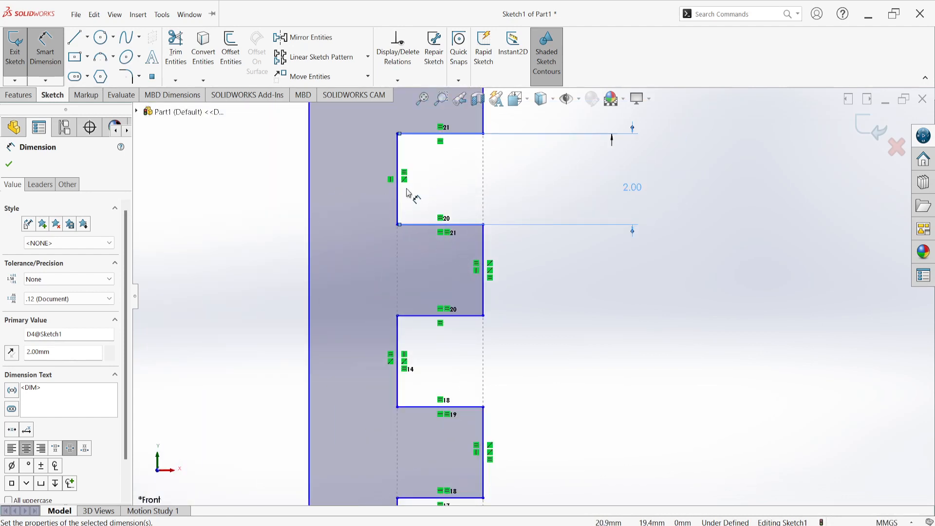
scroll(438, 205, "up", 3)
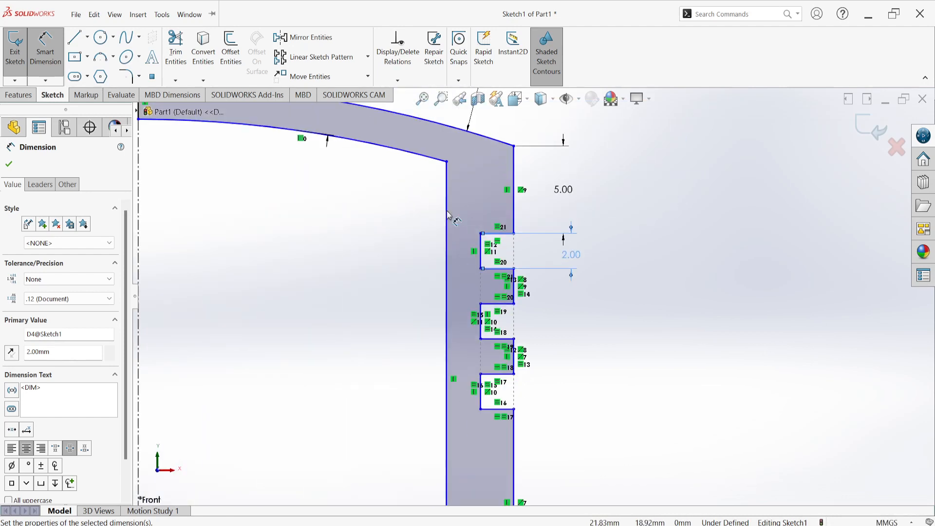
scroll(502, 302, "up", 3)
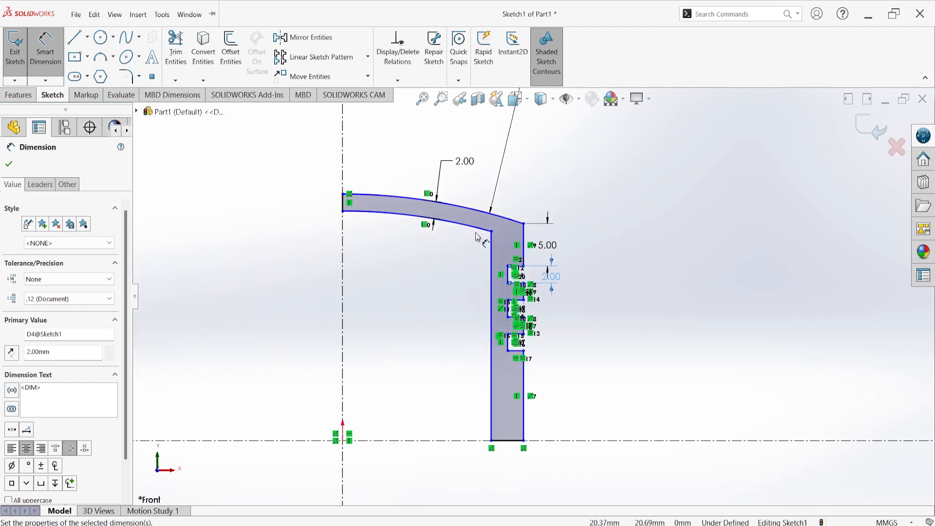
left_click(658, 262)
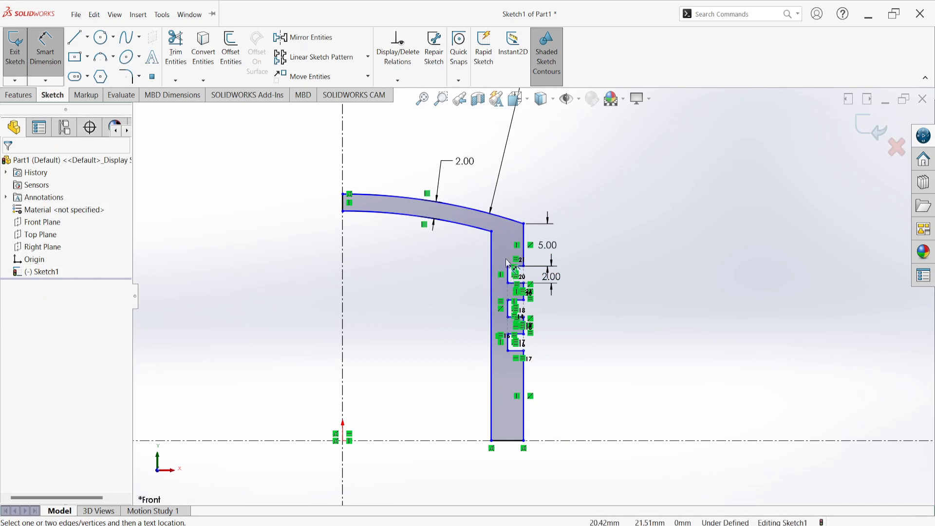
Dimension the height from the origin to the upper arc's endpoint on the centerline as 30 mm
scroll(355, 206, "down", 5)
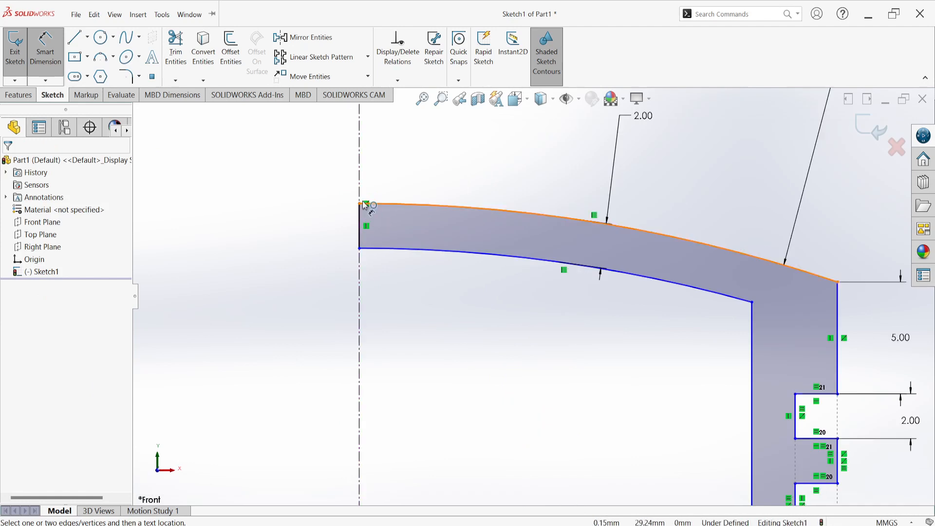
left_click(361, 204)
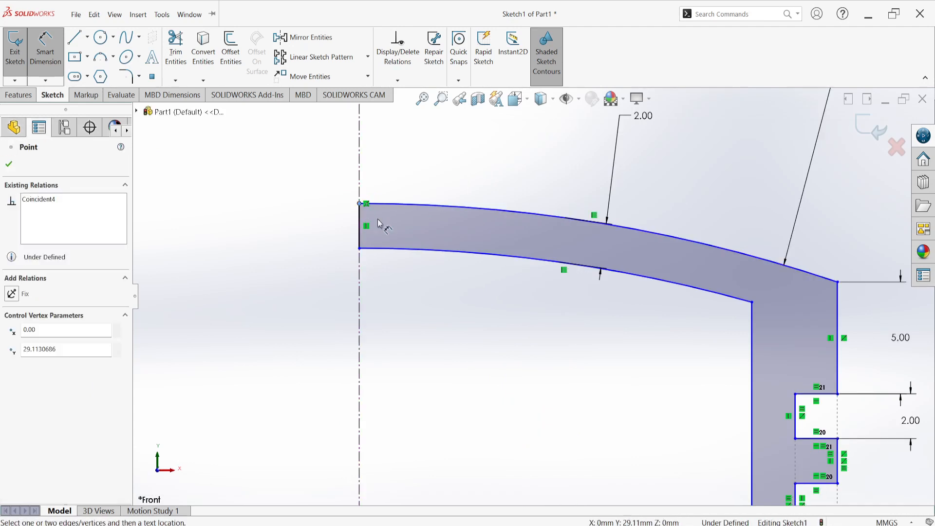
scroll(428, 331, "up", 7)
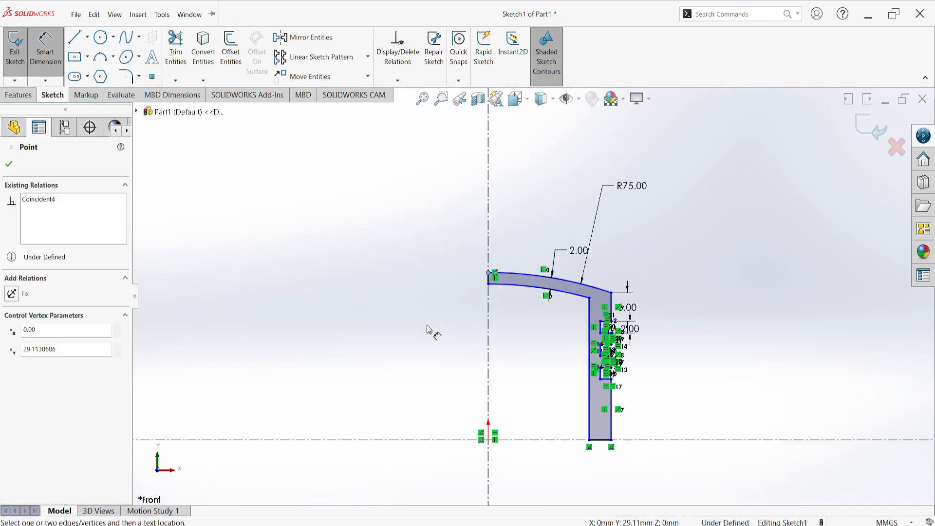
left_click(490, 441)
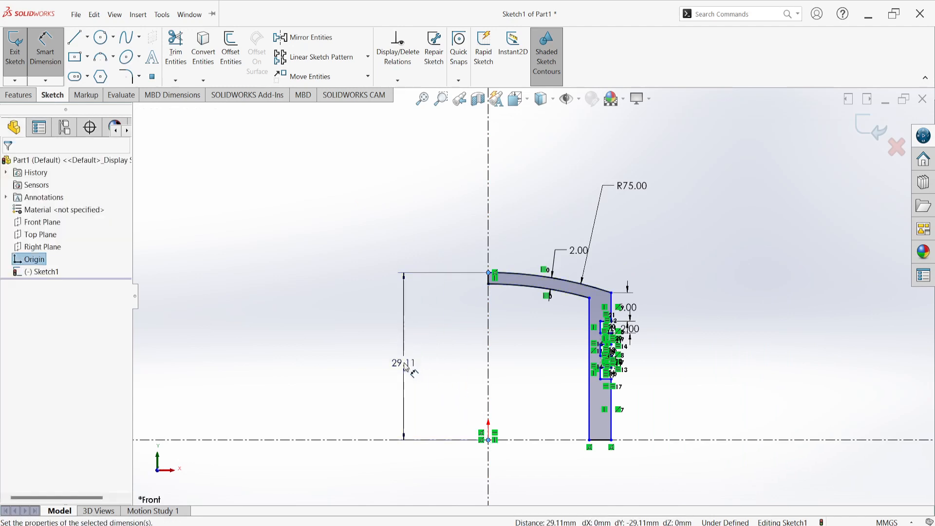
left_click(404, 363)
type("=")
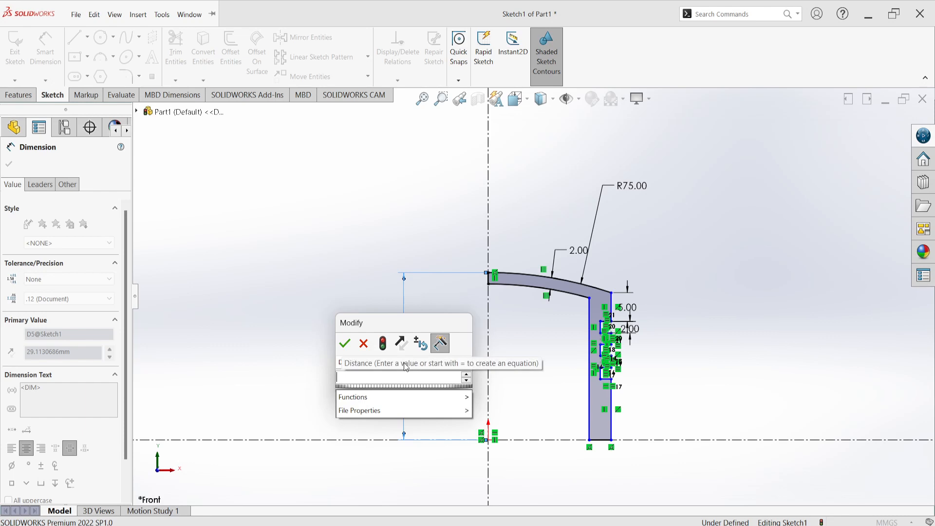
type("30")
key("Return")
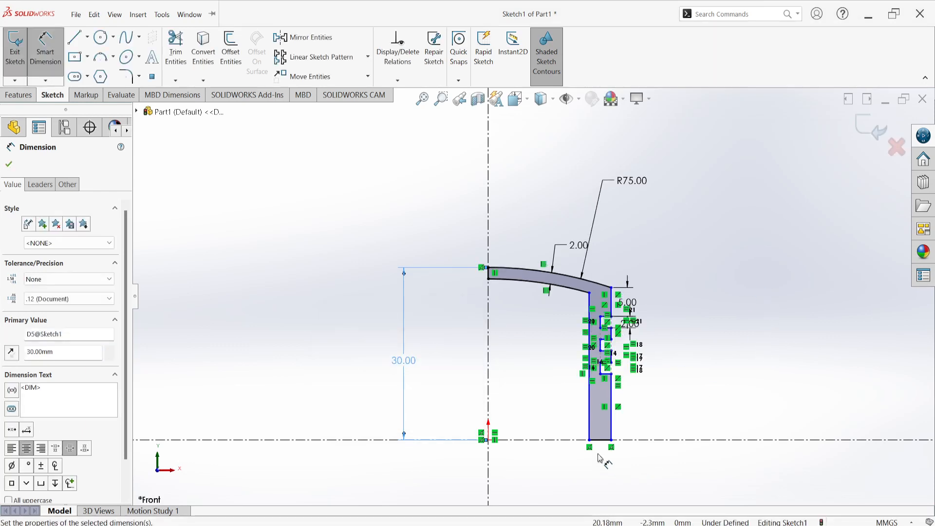
Dimension the horizontal distance from the origin to the outer wall's lower corner as 15 mm
scroll(599, 451, "down", 5)
left_click(616, 324)
scroll(471, 420, "up", 3)
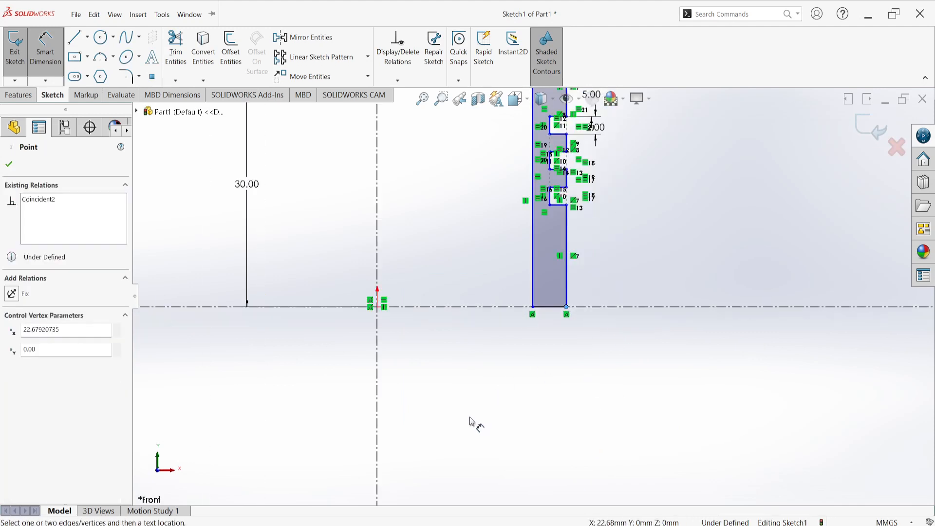
scroll(470, 418, "up", 2)
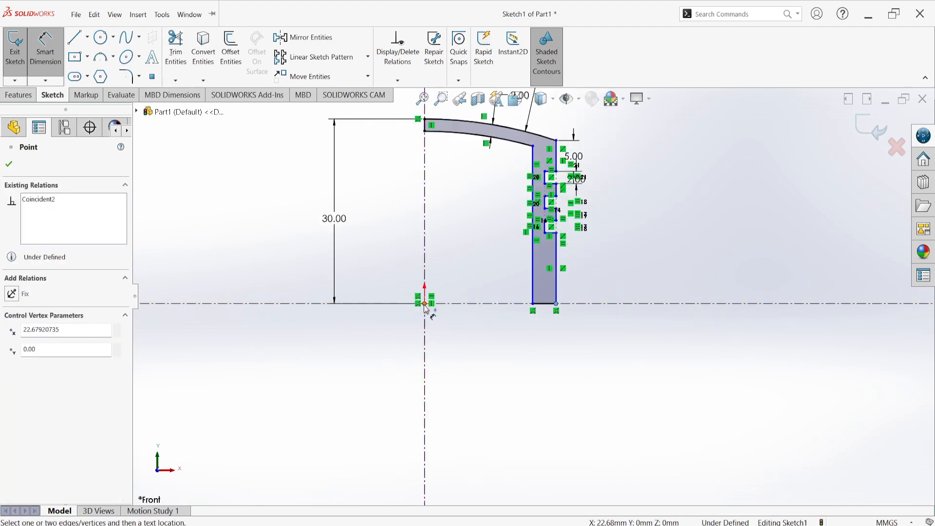
left_click(425, 304)
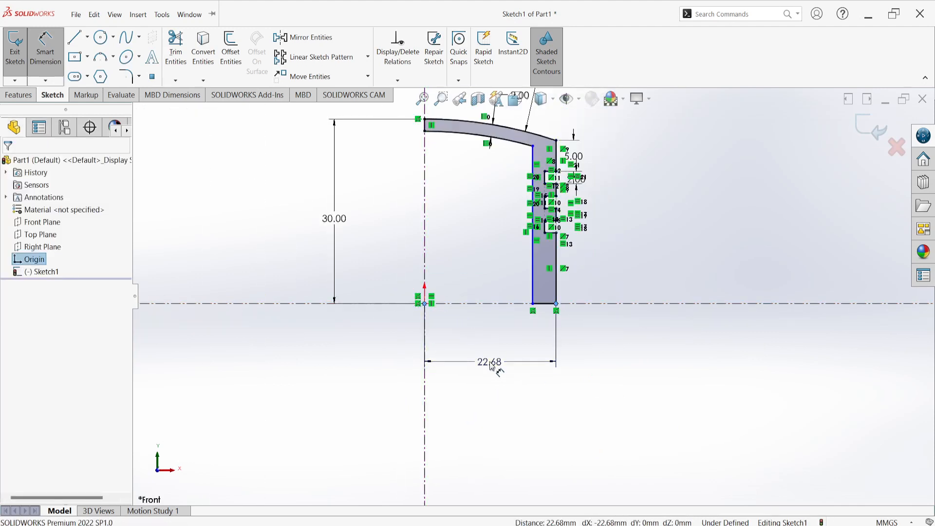
left_click(491, 365)
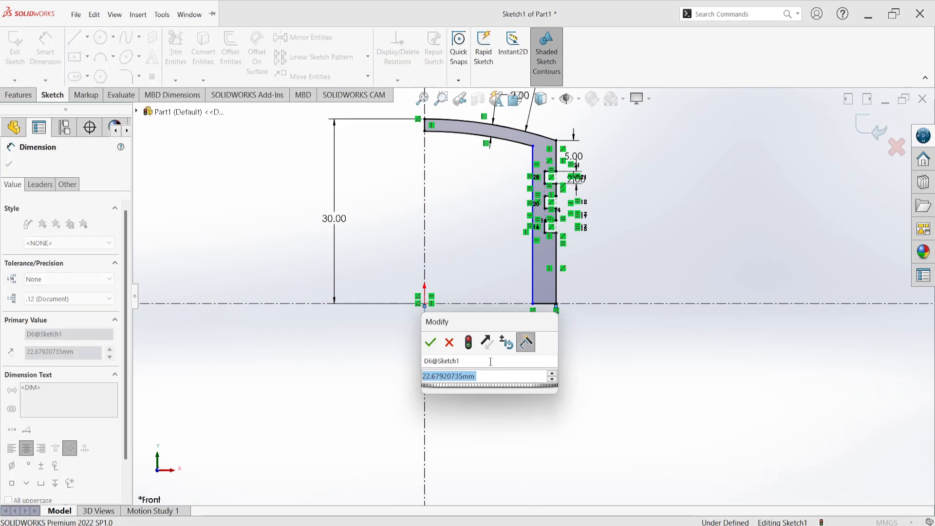
type("15")
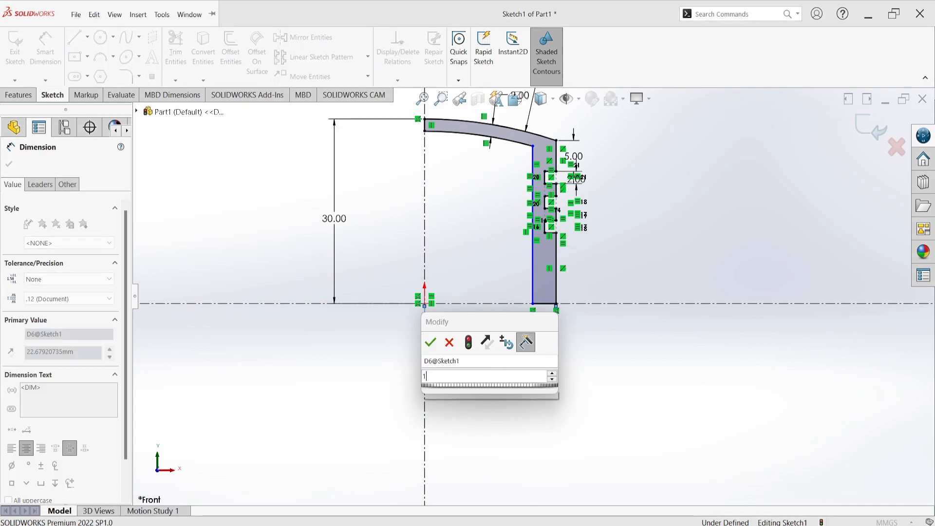
key("Return")
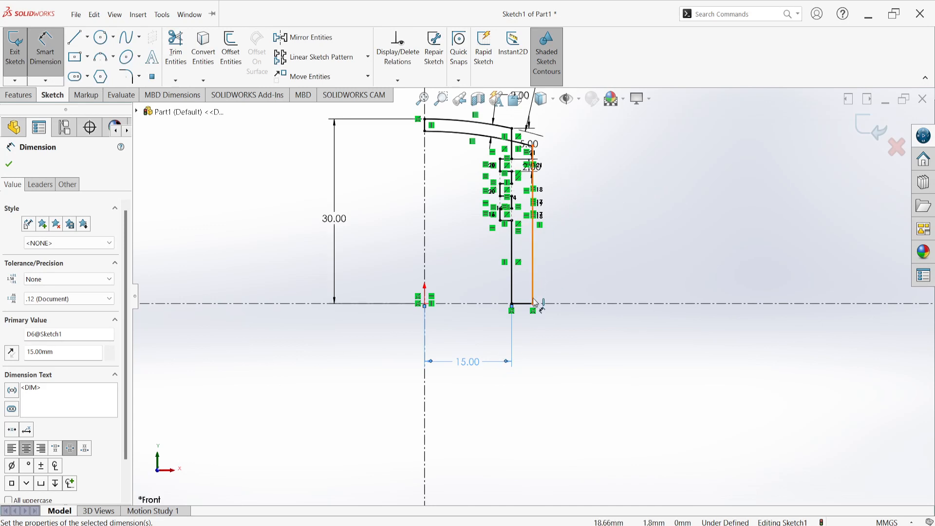
Dimension the horizontal distance from the origin to the inner wall's lower corner as 12 mm, placing it above the 15 mm dimension
left_click(534, 306)
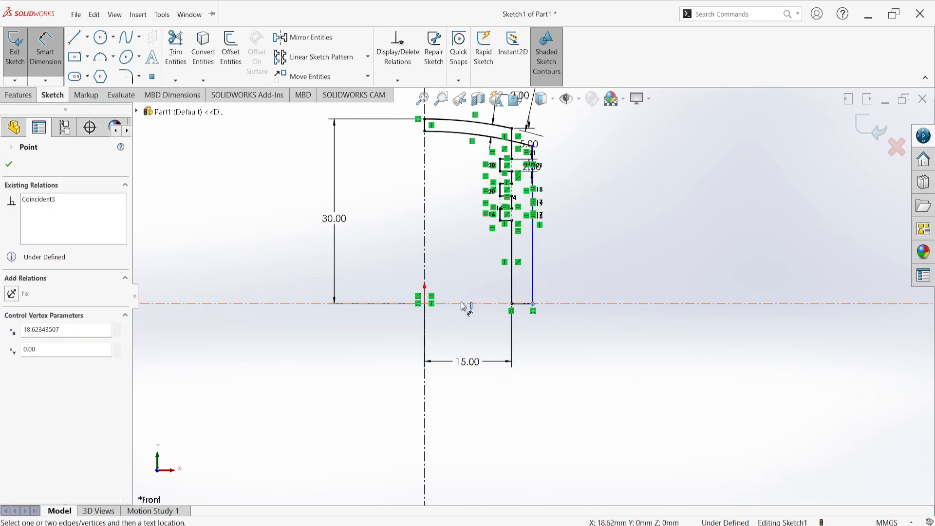
left_click(425, 304)
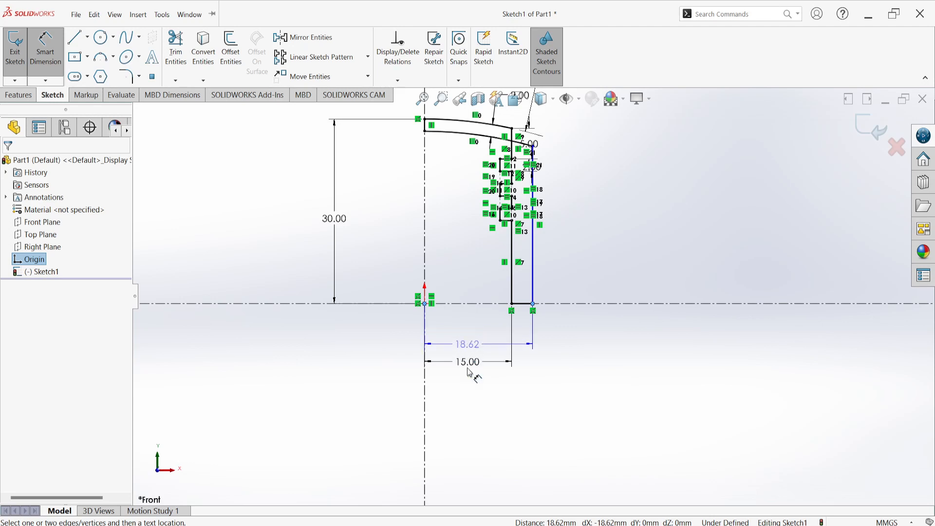
left_click(472, 390)
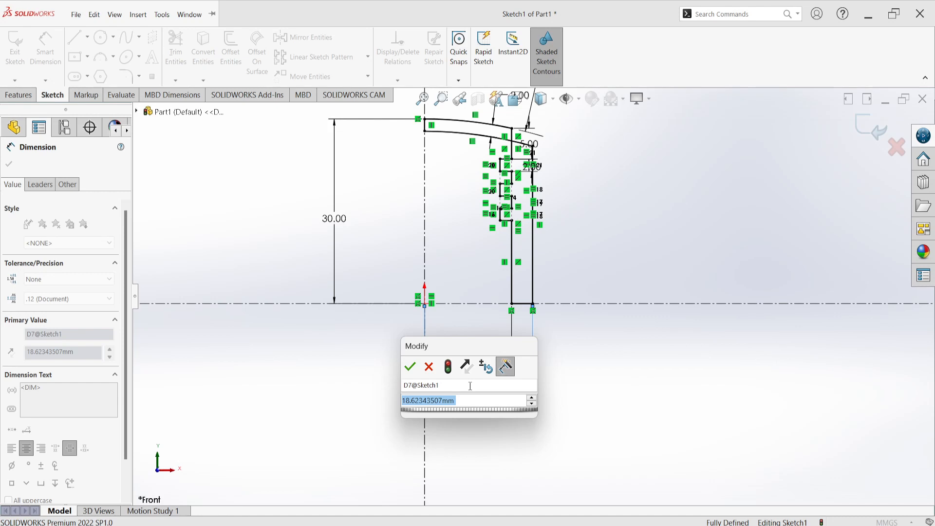
type("12")
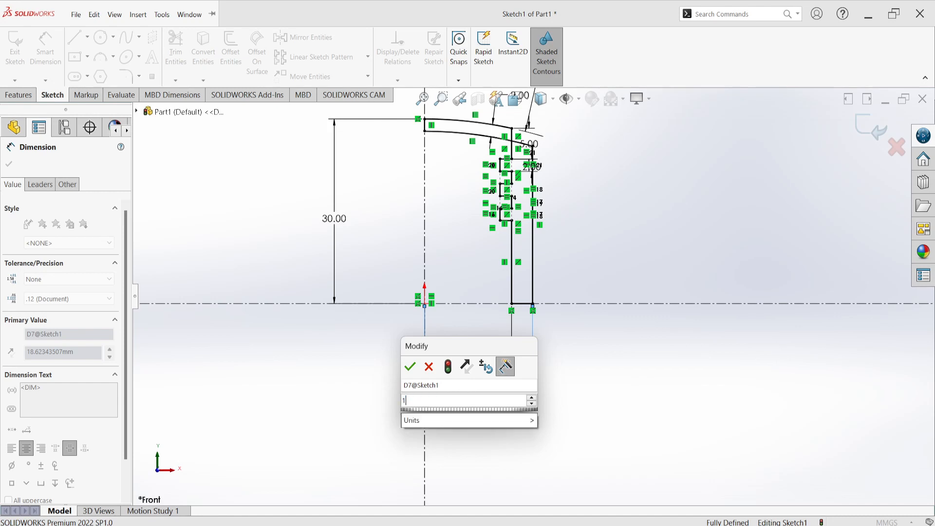
key("Return")
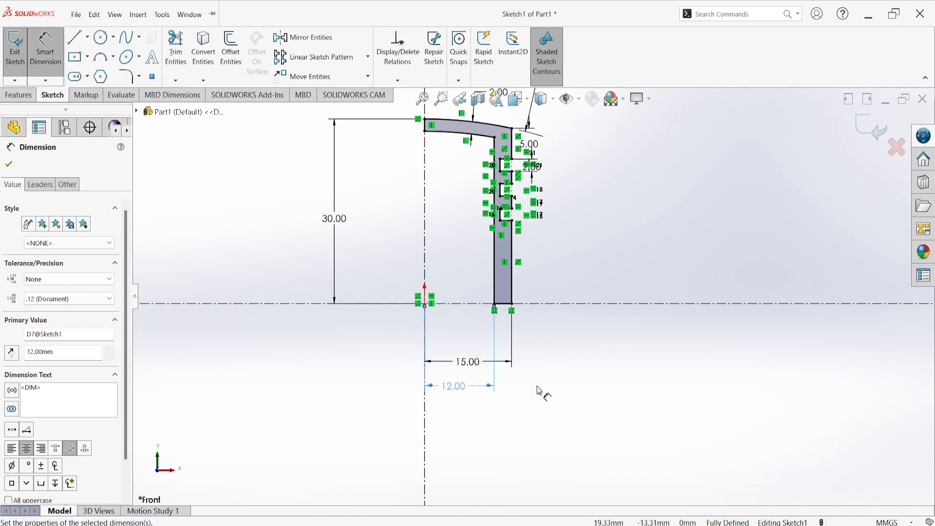
left_click_drag(469, 366, 460, 346)
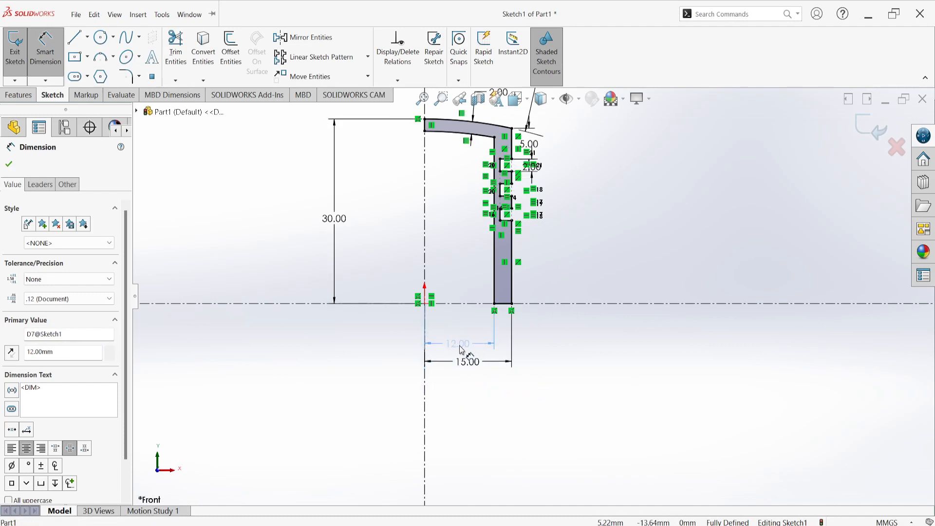
left_click(601, 344)
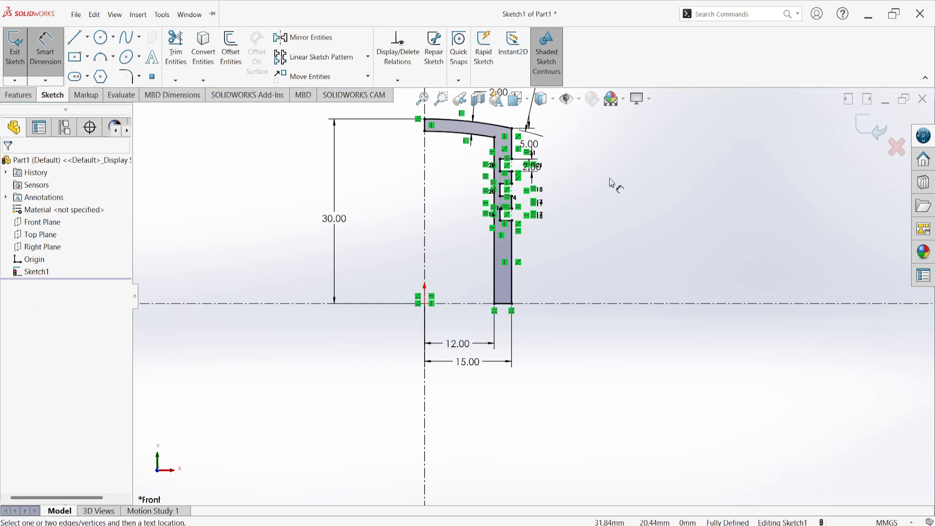
Finish the fully dimensioned profile sketch and exit it
scroll(608, 183, "up", 4)
mouse_move(602, 199)
middle_mouse_down()
mouse_move(601, 213)
mouse_move(614, 146)
mouse_move(620, 201)
middle_mouse_up()
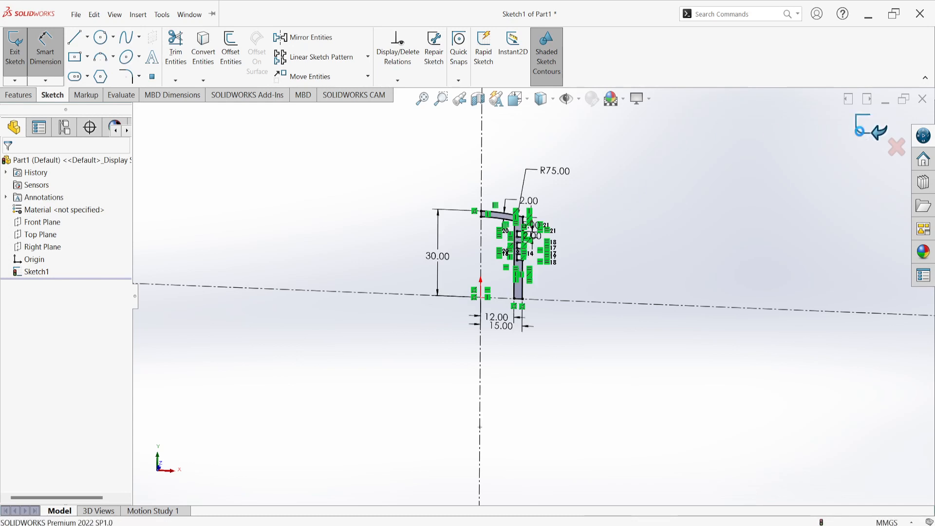
left_click(872, 127)
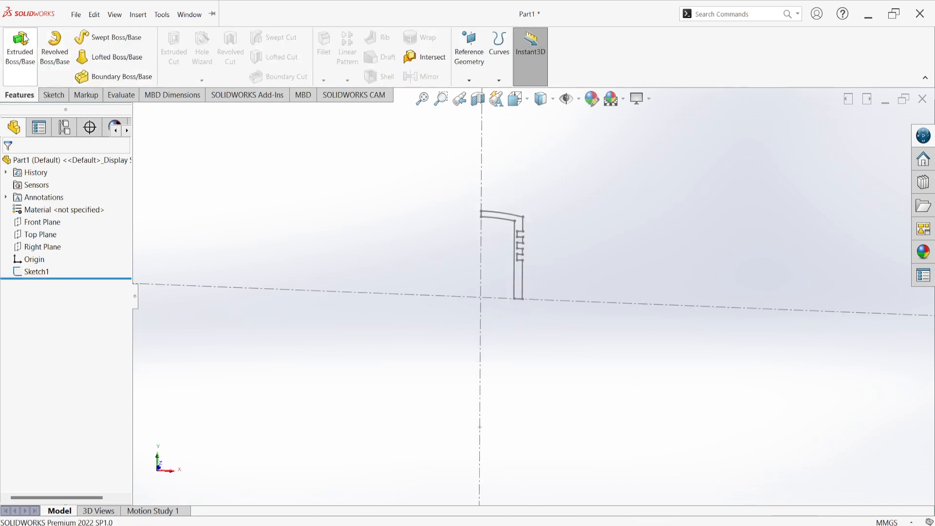
left_click(58, 48)
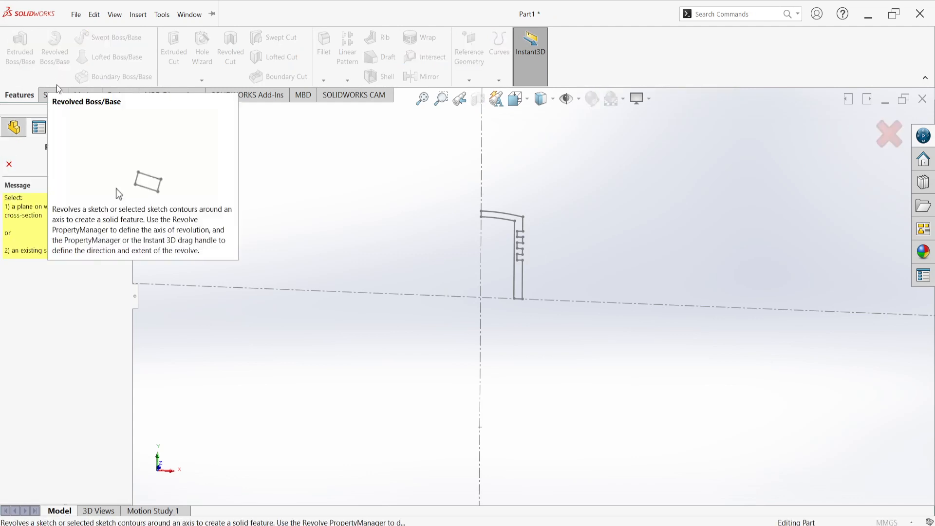
left_click(522, 284)
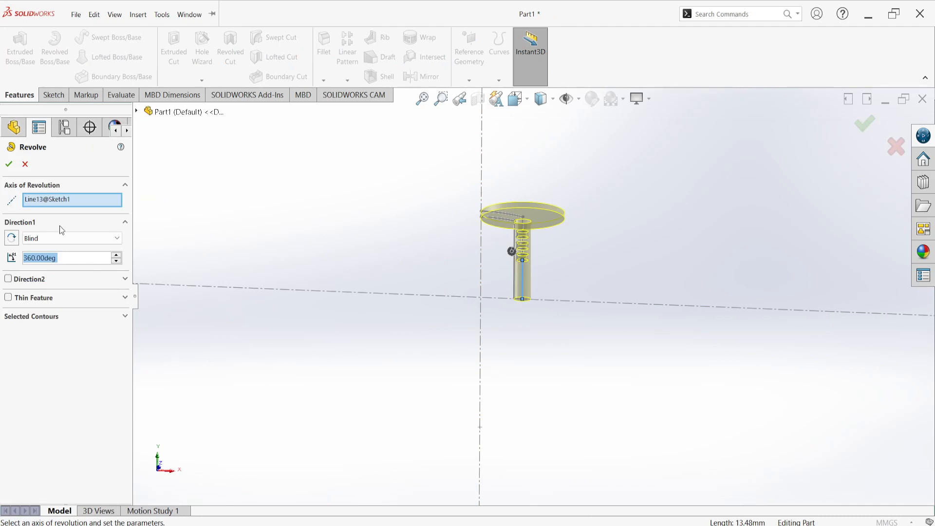
right_click(69, 200)
left_click(96, 204)
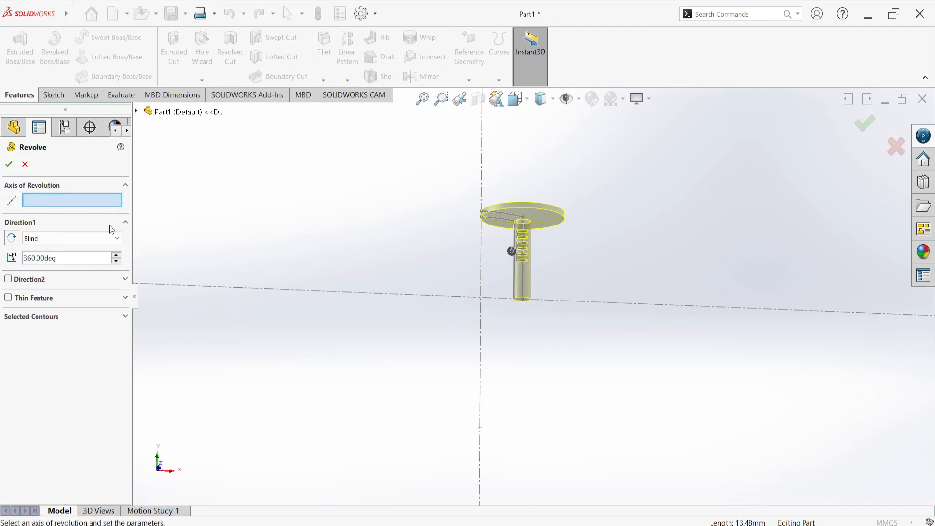
left_click(35, 319)
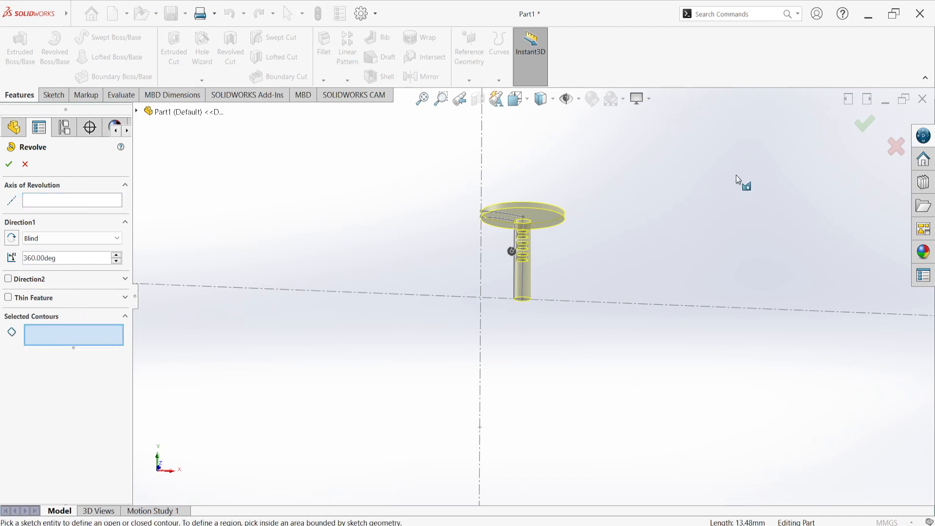
left_click(22, 165)
Revolve the profile sketch 360 degrees about the vertical centerline to create the solid grooved body
left_click(28, 271)
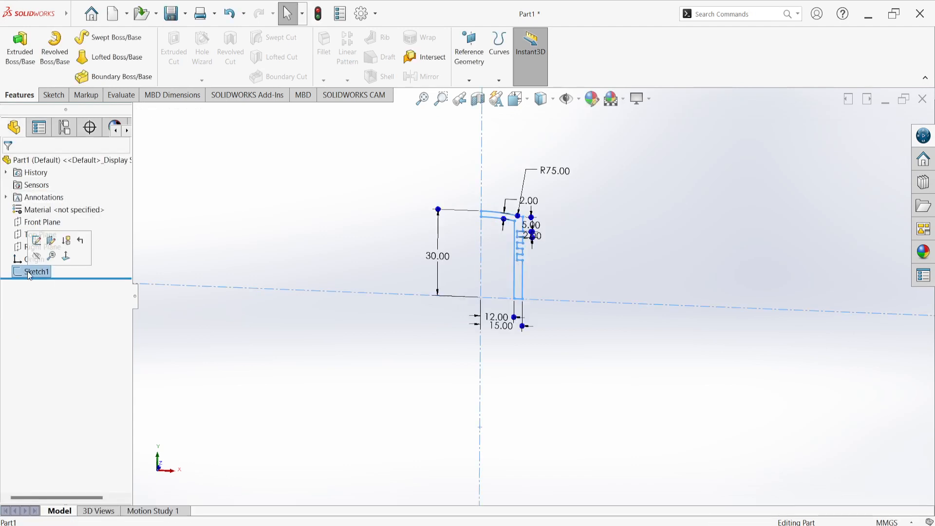
left_click(54, 48)
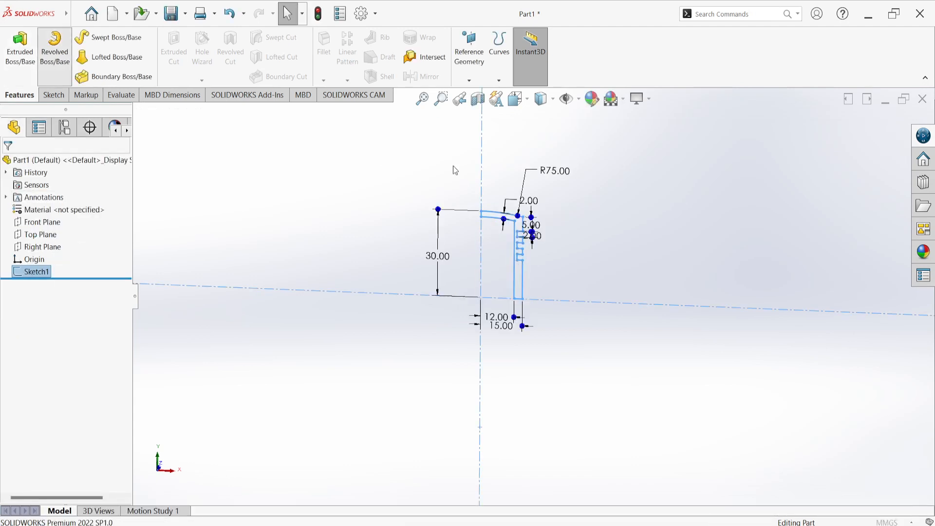
left_click(482, 163)
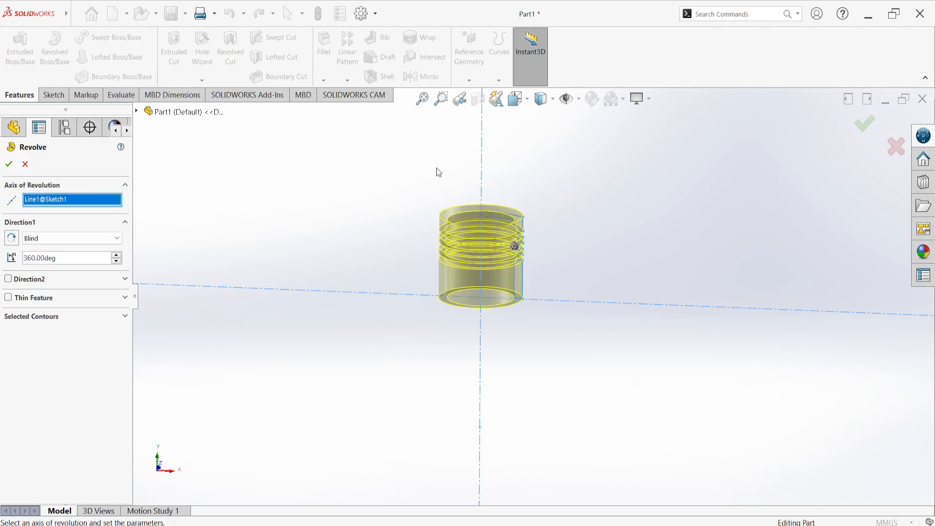
left_click(17, 169)
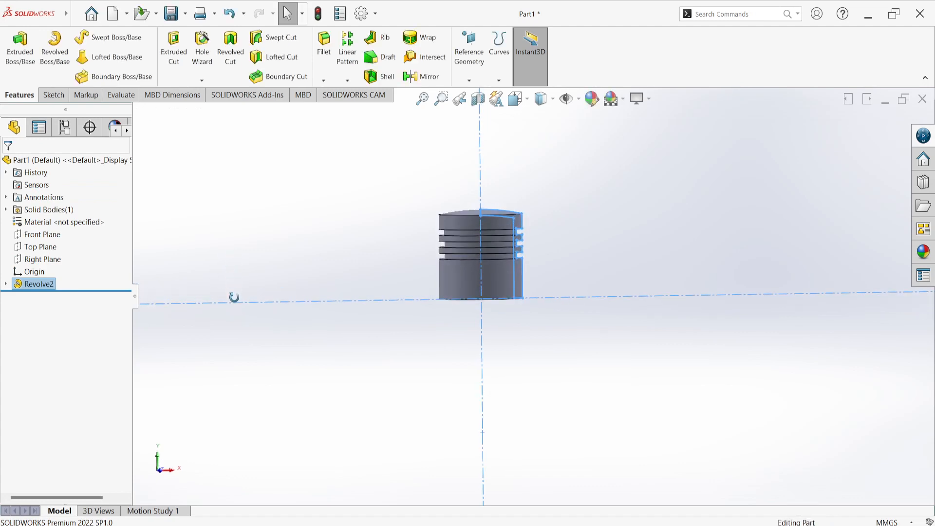
Start a new sketch on the Front Plane of the revolved body
middle_click_drag(234, 297, 439, 453)
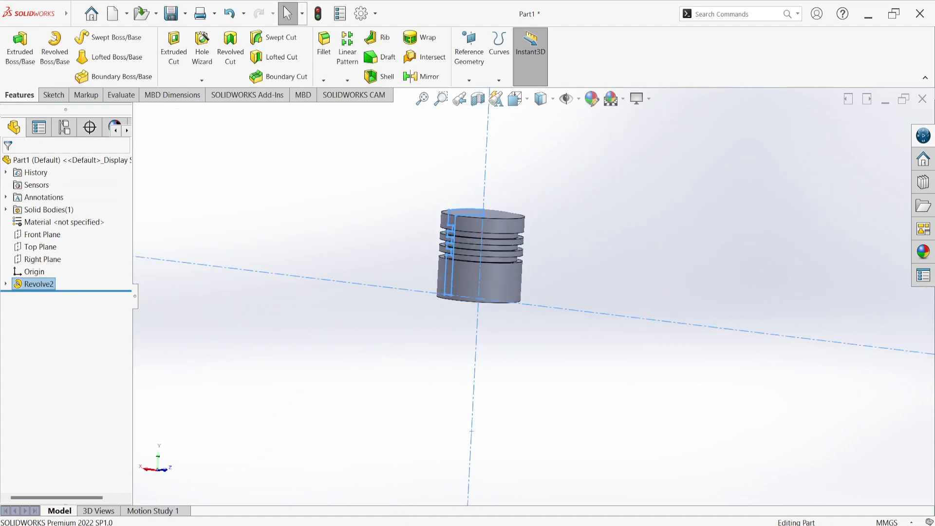
scroll(522, 290, "down", 3)
scroll(506, 263, "up", 3)
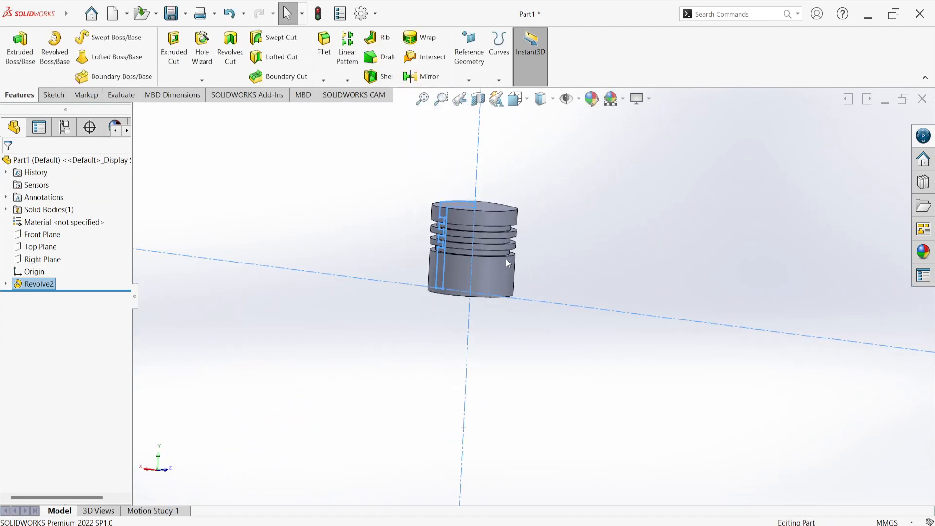
left_click(641, 186)
middle_click_drag(533, 184, 390, 171)
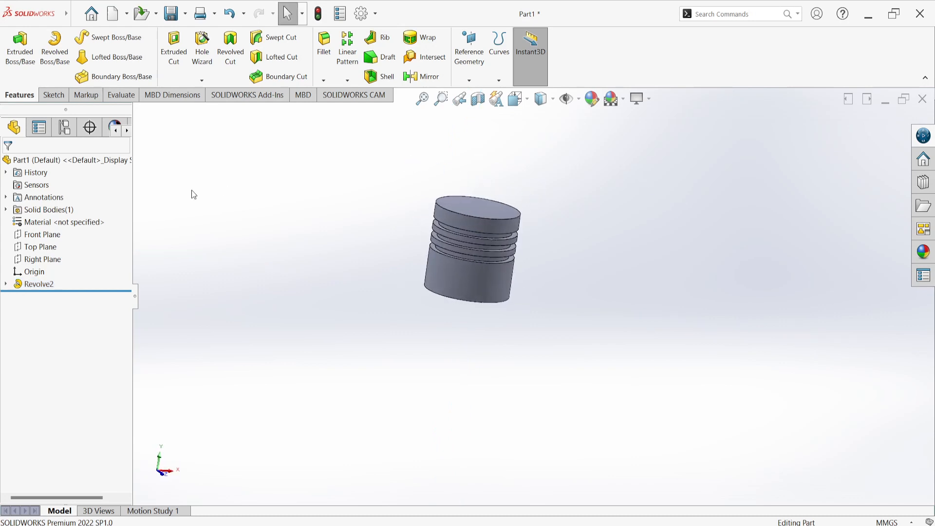
left_click(47, 238)
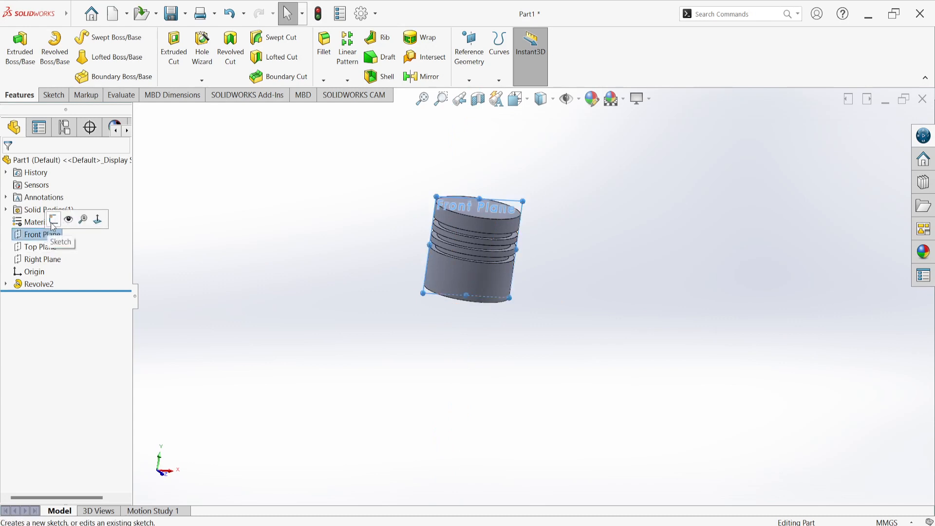
left_click(53, 224)
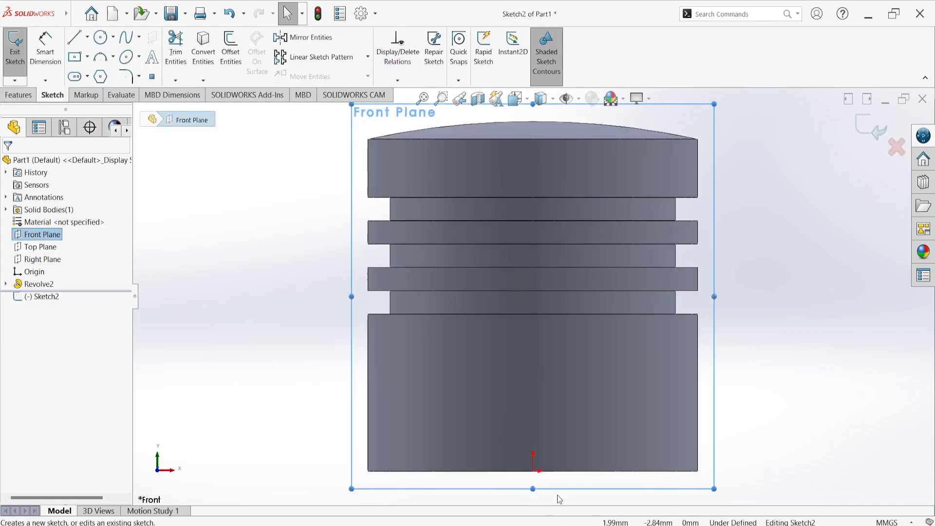
Sketch a circle directly above the origin in the body's lower section and set its diameter to 5 mm
left_click(101, 37)
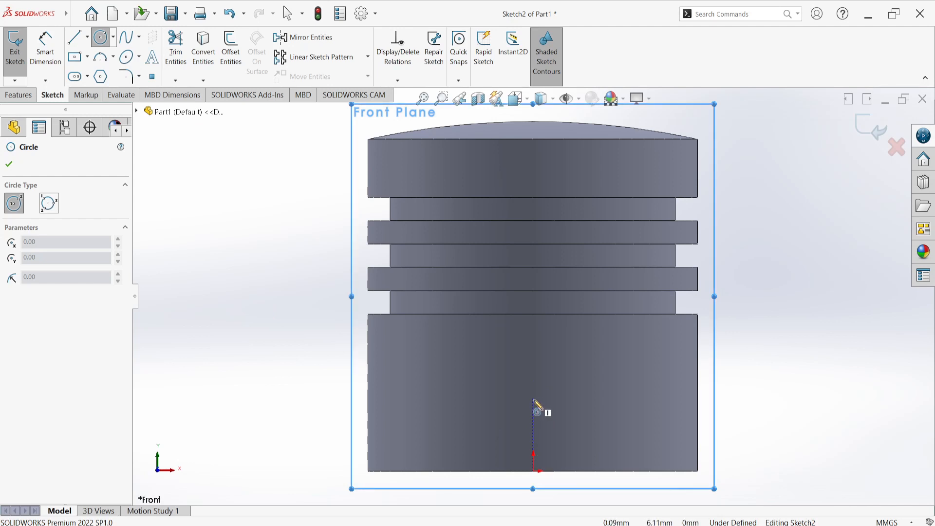
left_click(534, 400)
left_click(554, 420)
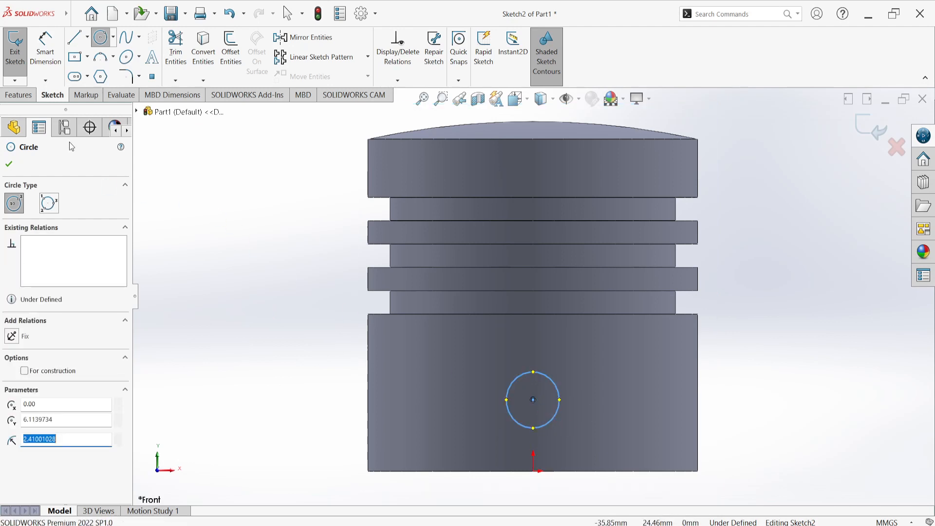
left_click(45, 49)
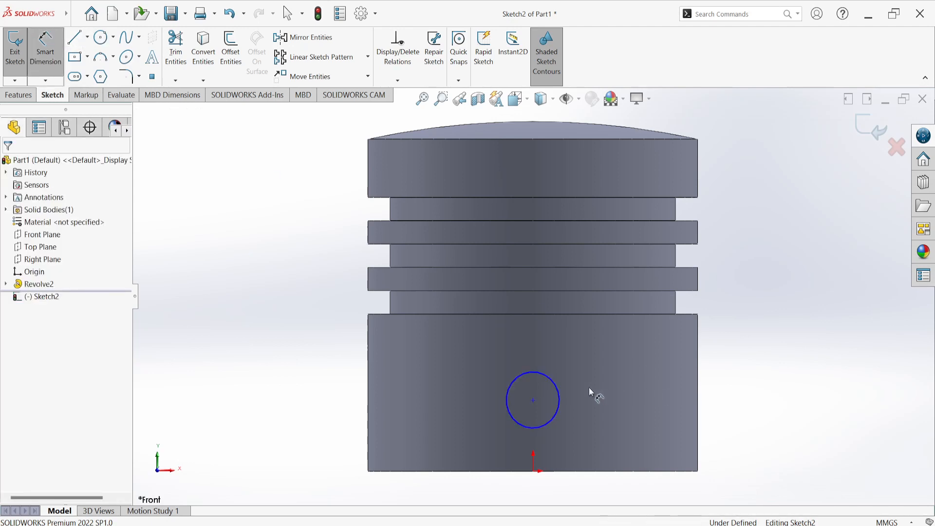
left_click(560, 391)
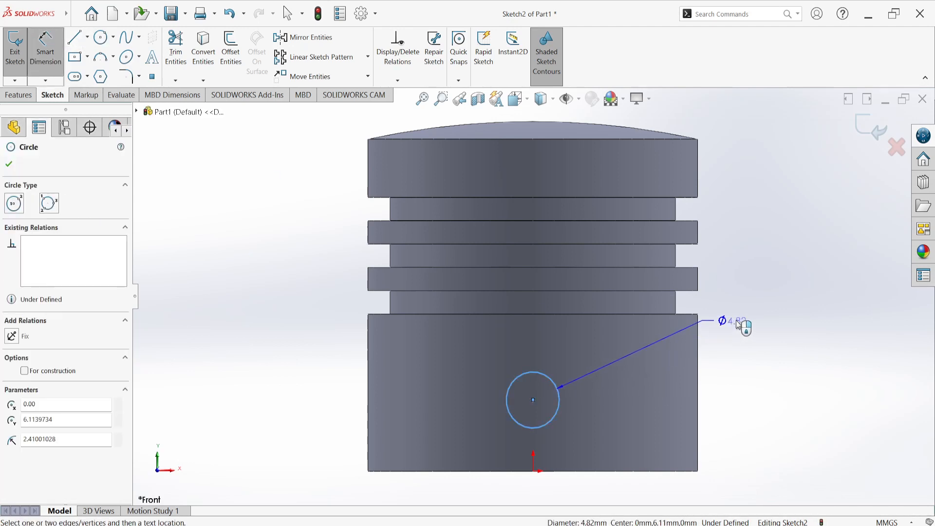
left_click(738, 325)
type("5")
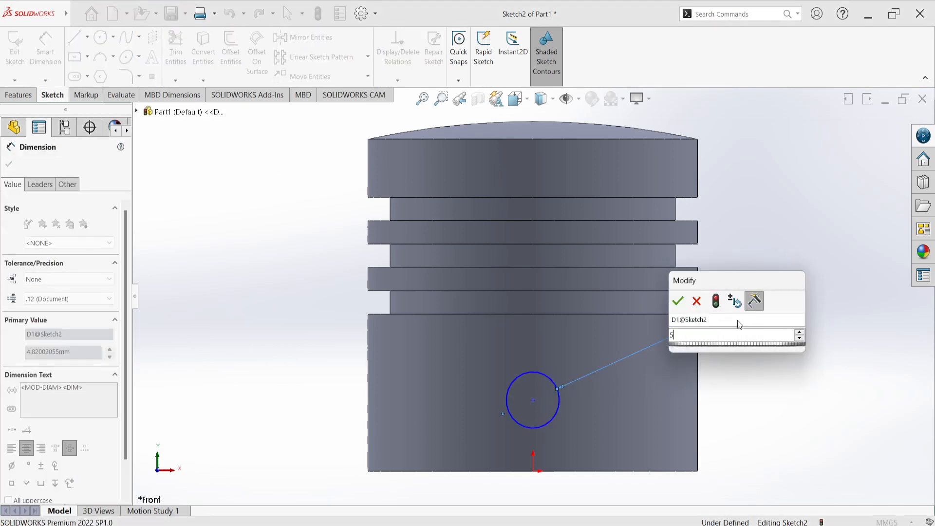
key("Return")
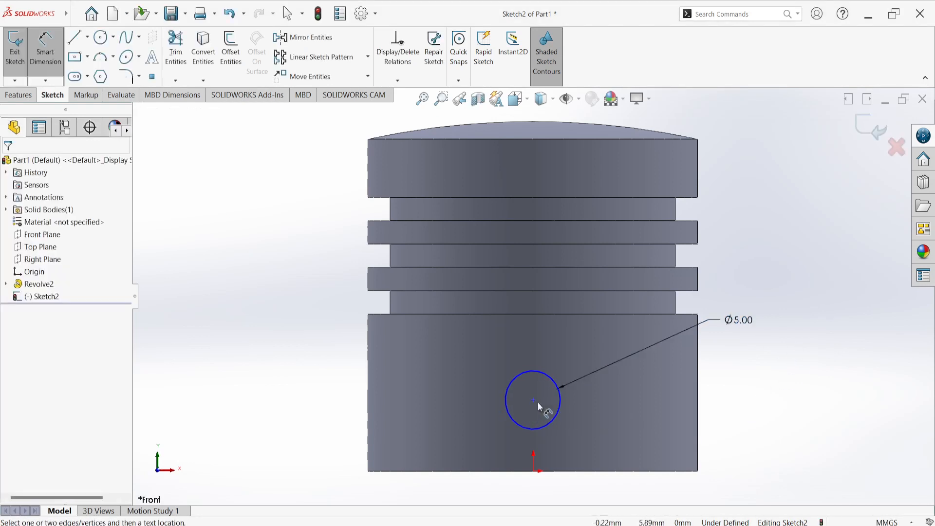
left_click(533, 400)
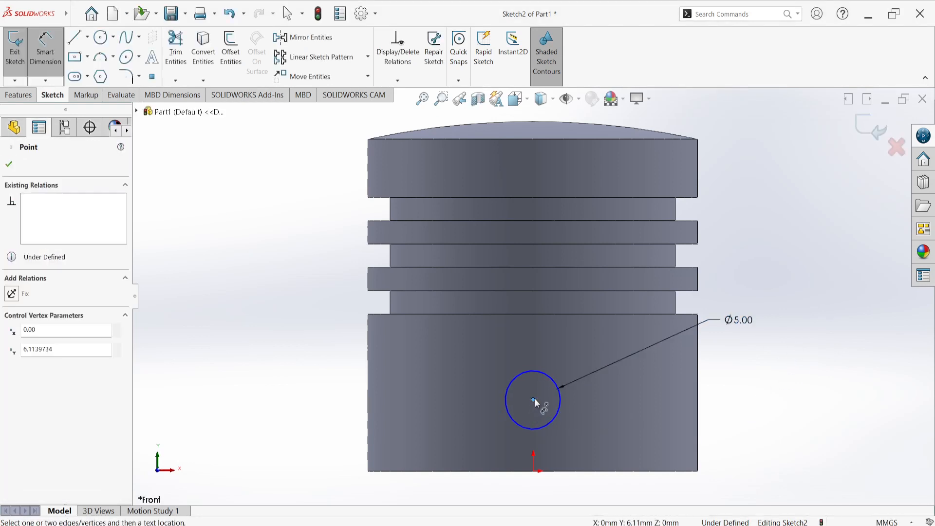
left_click(535, 472)
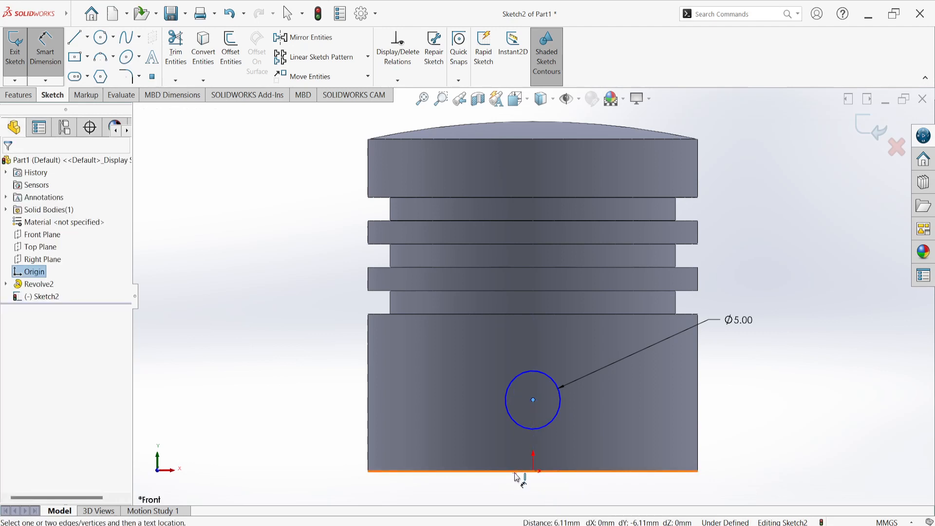
key("Escape")
key("Escape")
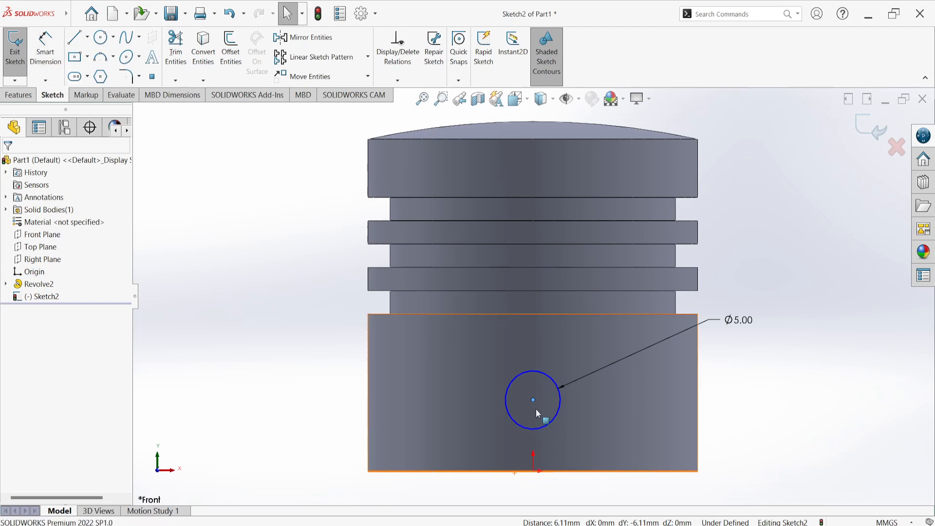
Add a vertical relation between the circle's center and the origin, and exit the sketch
left_click(534, 400)
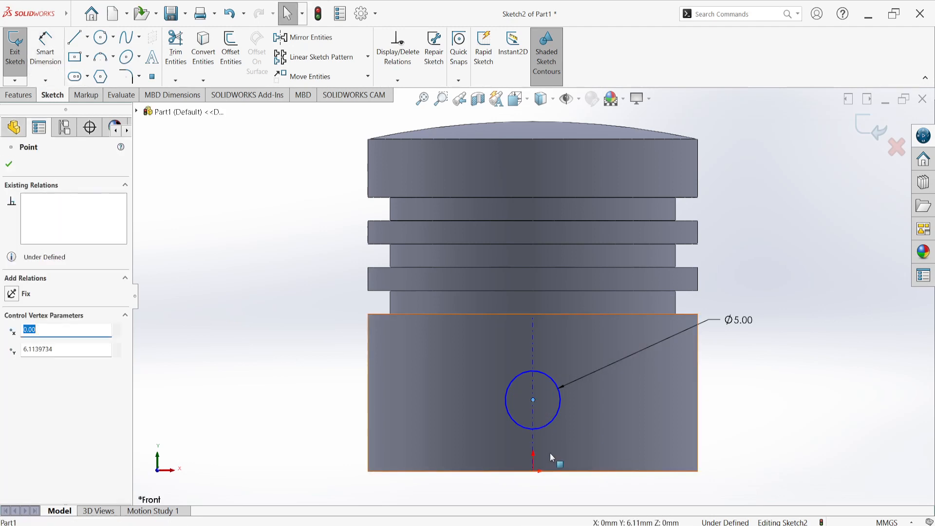
left_click(533, 471, "ctrl")
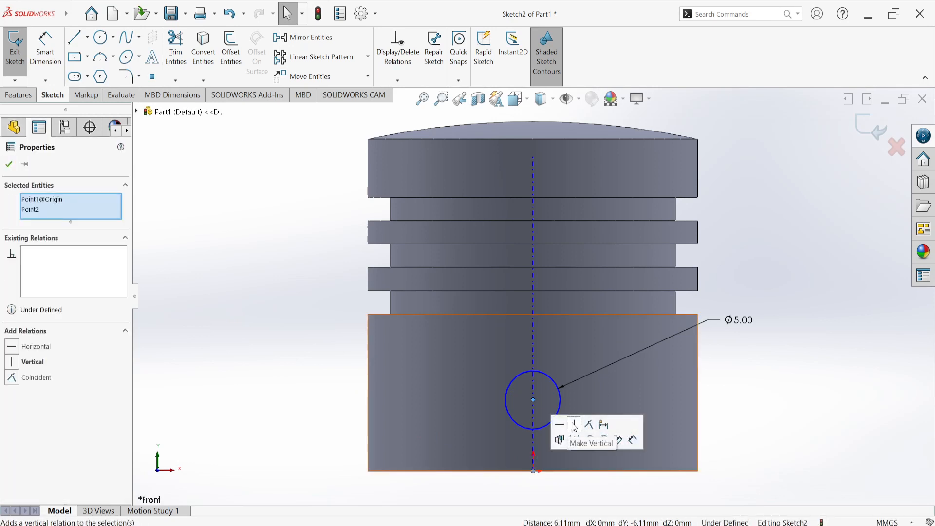
left_click(577, 426)
left_click(721, 402)
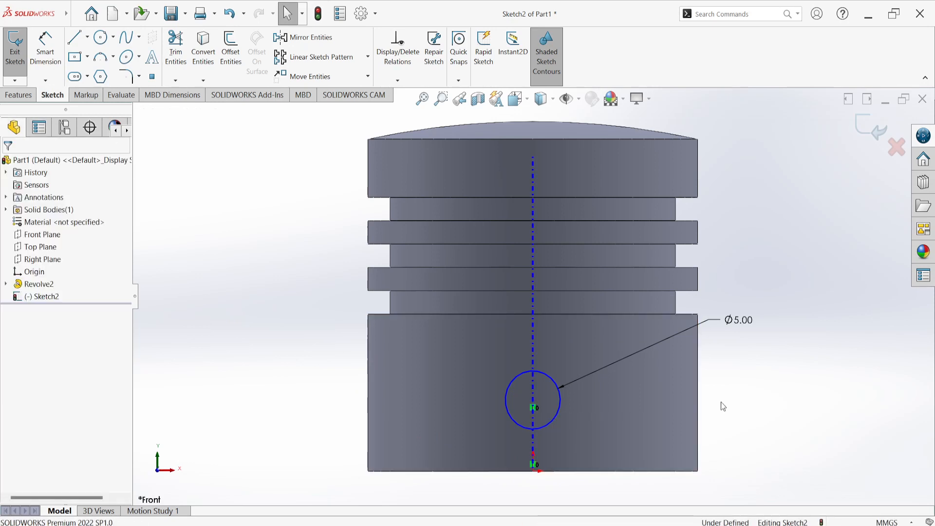
key("z")
left_click(870, 125)
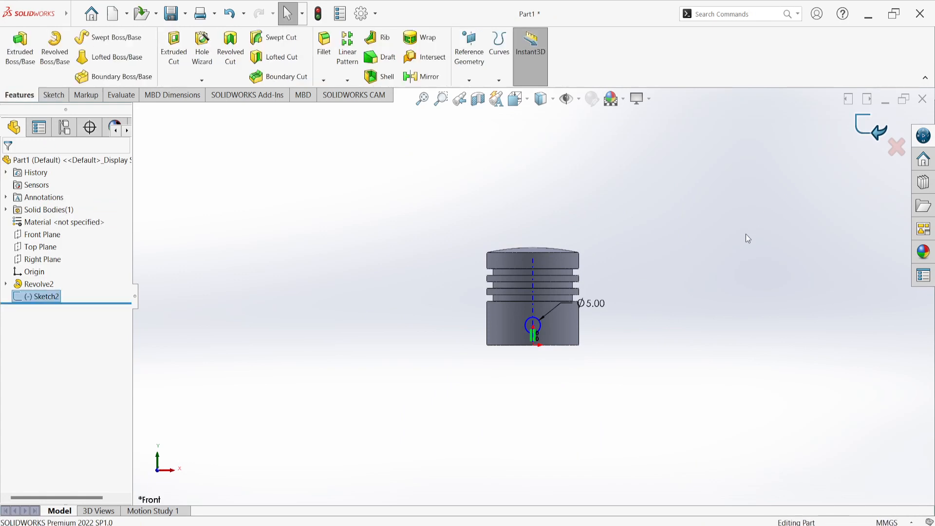
Extrude-cut the 5 mm circle through the body using a Mid Plane end condition and a 40 mm depth
mouse_move(746, 234)
middle_mouse_down()
mouse_move(780, 299)
mouse_move(845, 236)
mouse_move(846, 156)
mouse_move(823, 131)
mouse_move(789, 125)
mouse_move(641, 148)
mouse_move(725, 119)
mouse_move(581, 175)
middle_mouse_up()
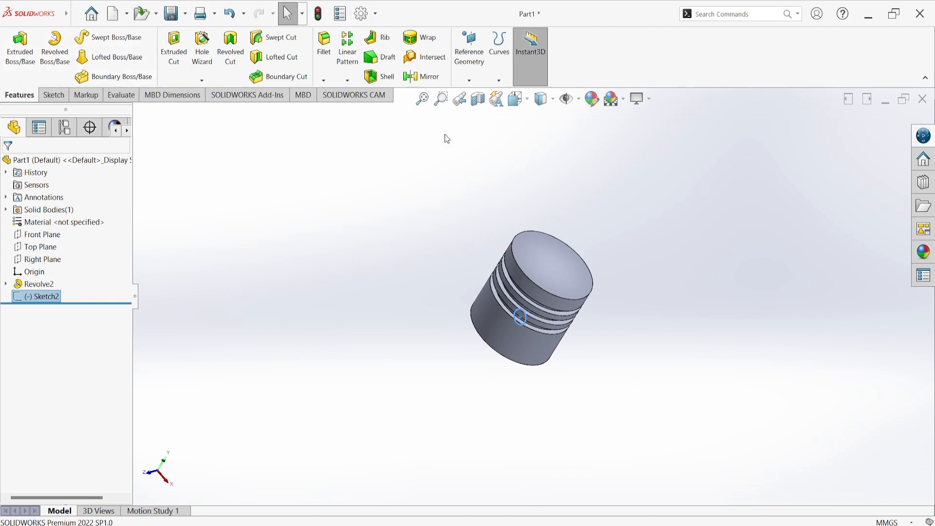
left_click(172, 51)
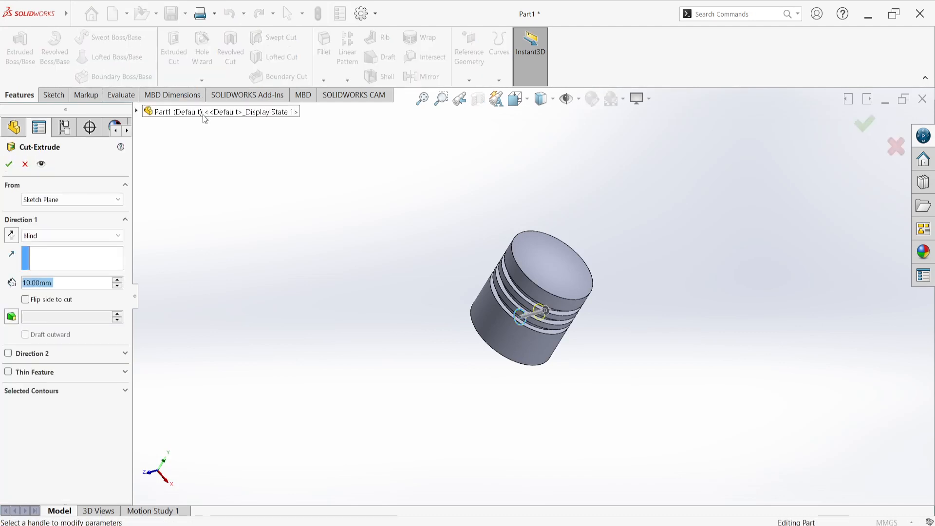
middle_click_drag(341, 346, 285, 322)
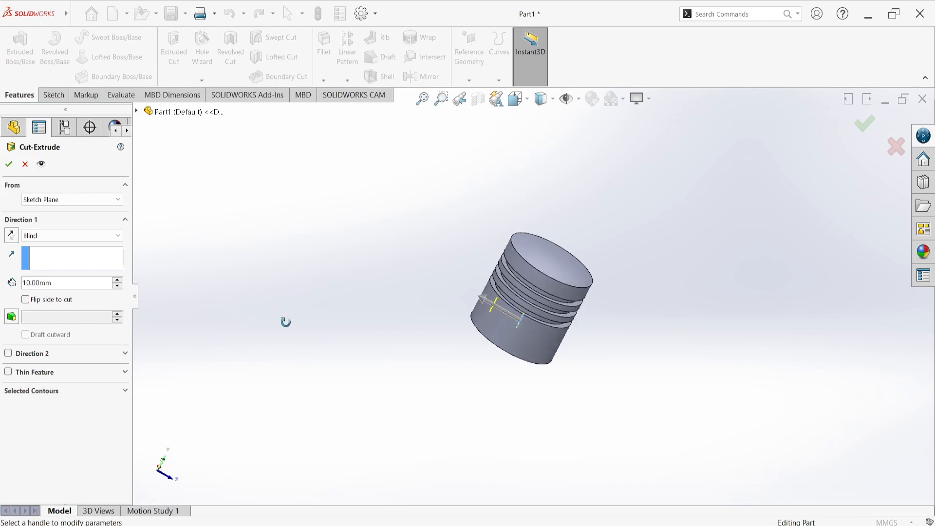
left_click(66, 236)
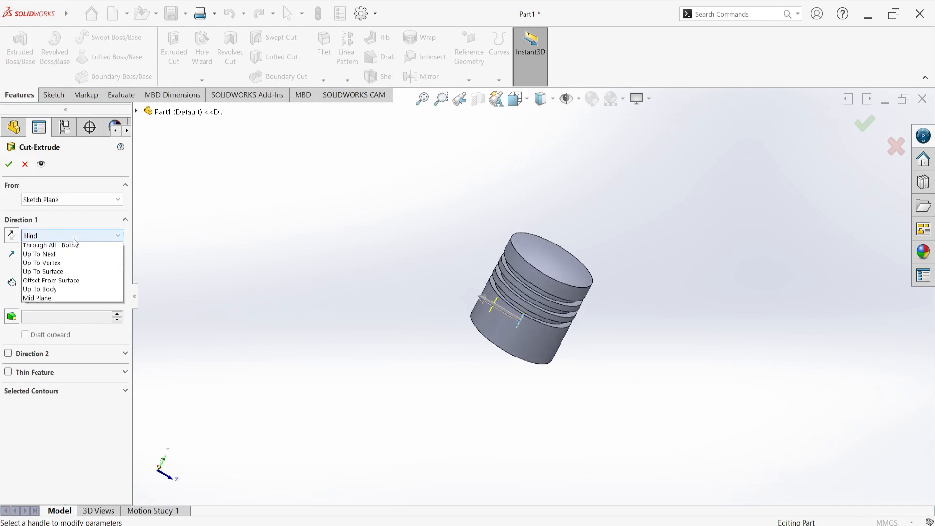
left_click(56, 318)
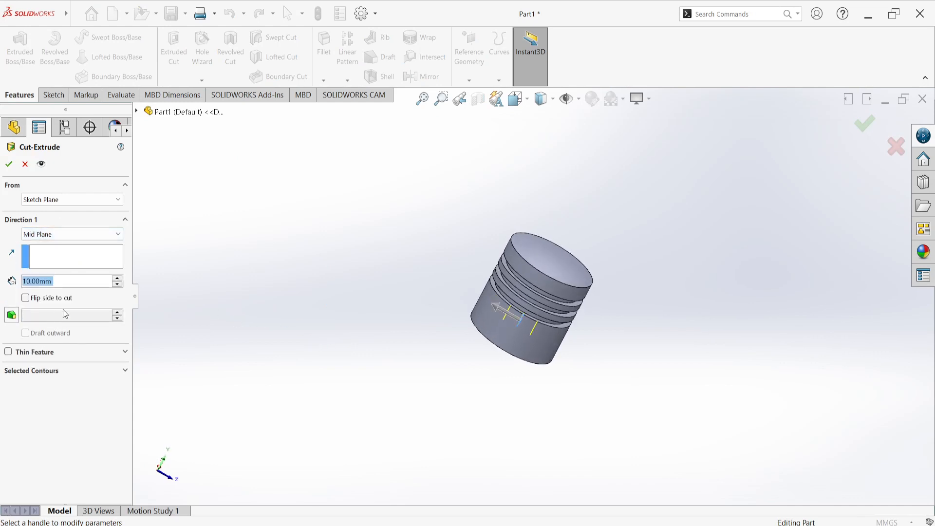
left_click(118, 278)
left_click(119, 279)
left_click(118, 278)
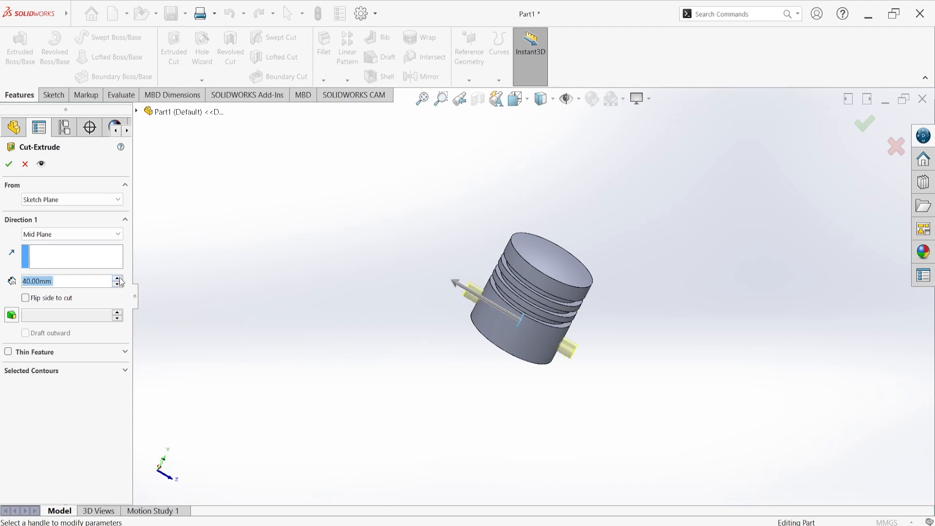
left_click(9, 166)
Examine the piston's cross hole and ring grooves from several angles and close up
middle_click_drag(343, 328, 268, 227)
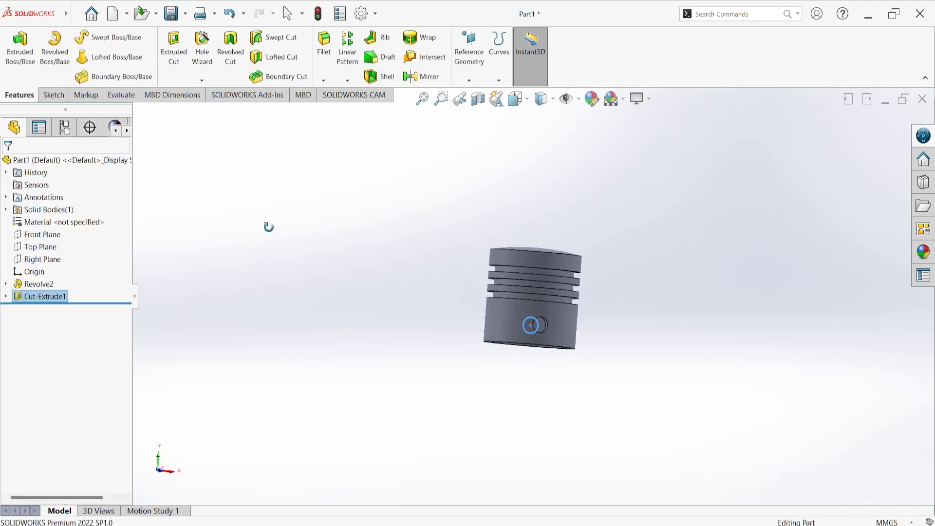
left_click(298, 267)
middle_click_drag(318, 300, 398, 282)
middle_click_drag(408, 262, 430, 308)
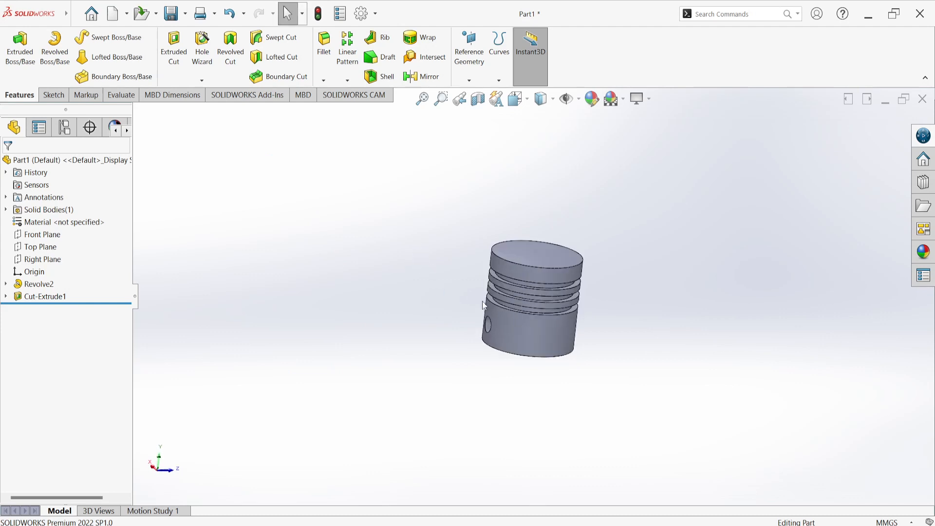
scroll(529, 293, "down", 8)
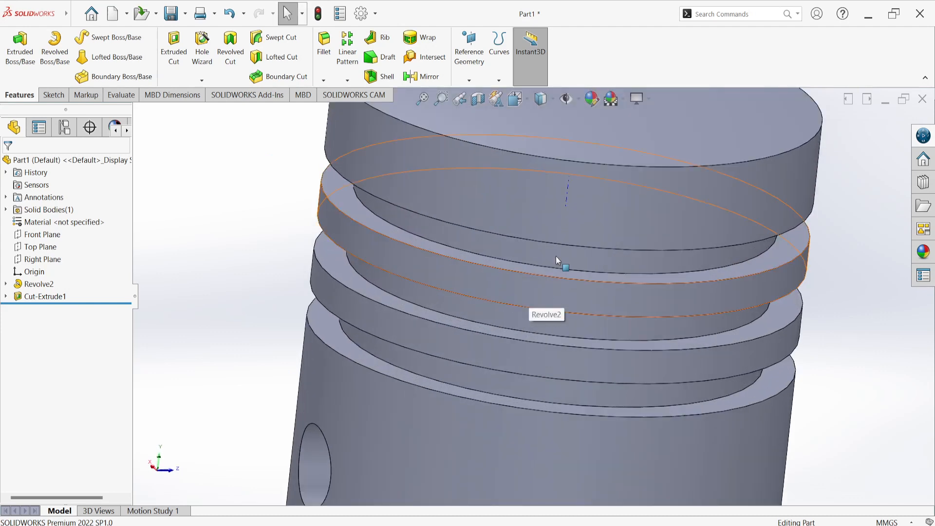
scroll(557, 257, "up", 6)
middle_click_drag(556, 272, 648, 307)
middle_click_drag(701, 277, 561, 344)
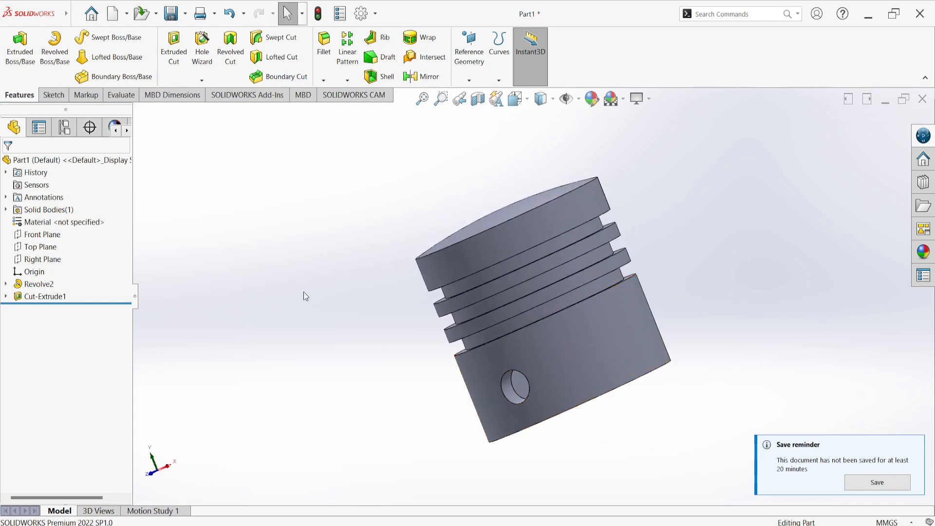
Expand the cut and revolve features and review the dimensions of the revolve's profile sketch
left_click(6, 297)
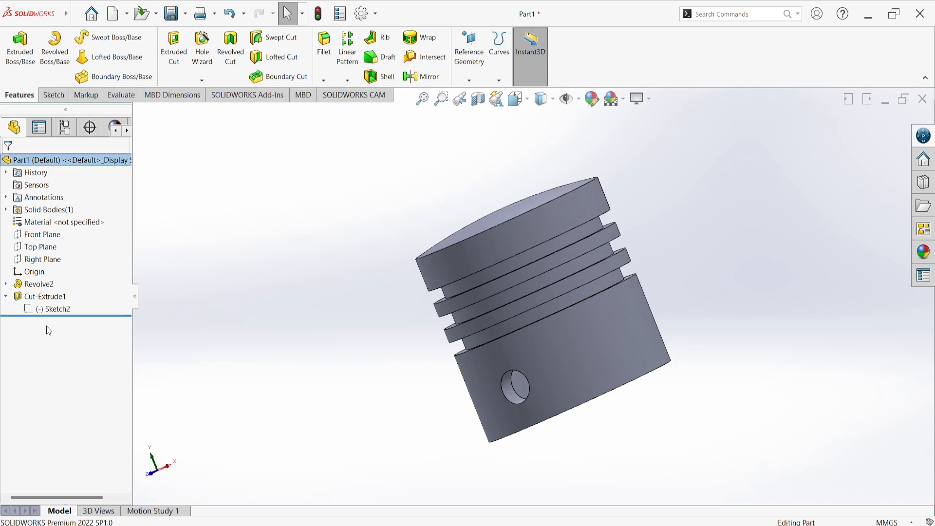
left_click(6, 284)
left_click(50, 296)
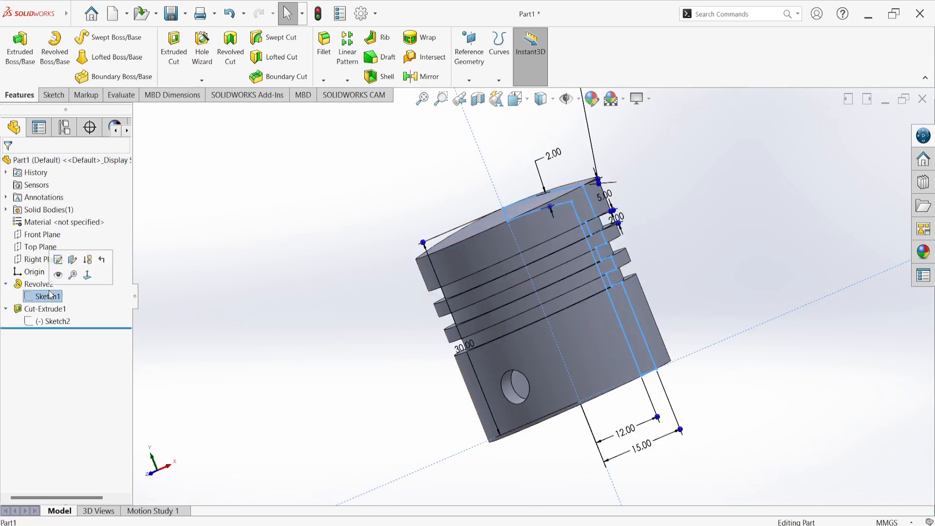
middle_click_drag(177, 301, 201, 281)
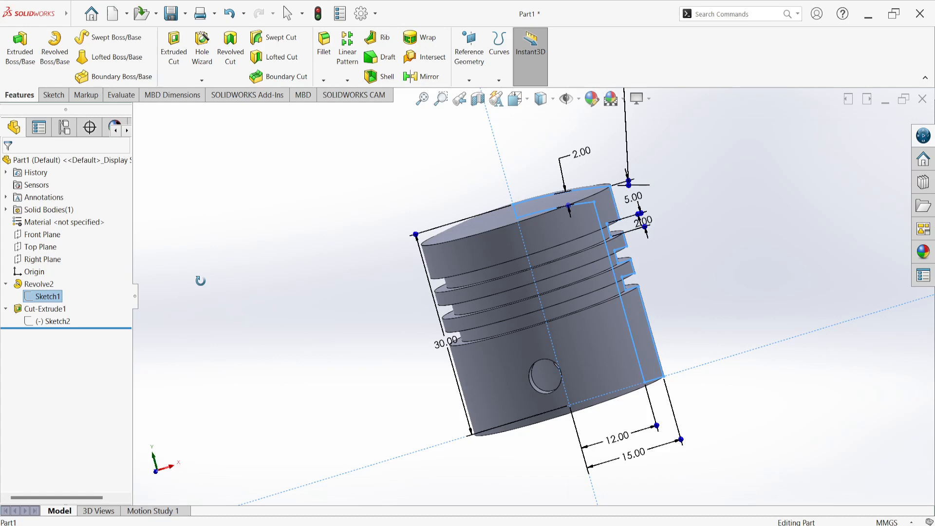
middle_click_drag(200, 281, 204, 286)
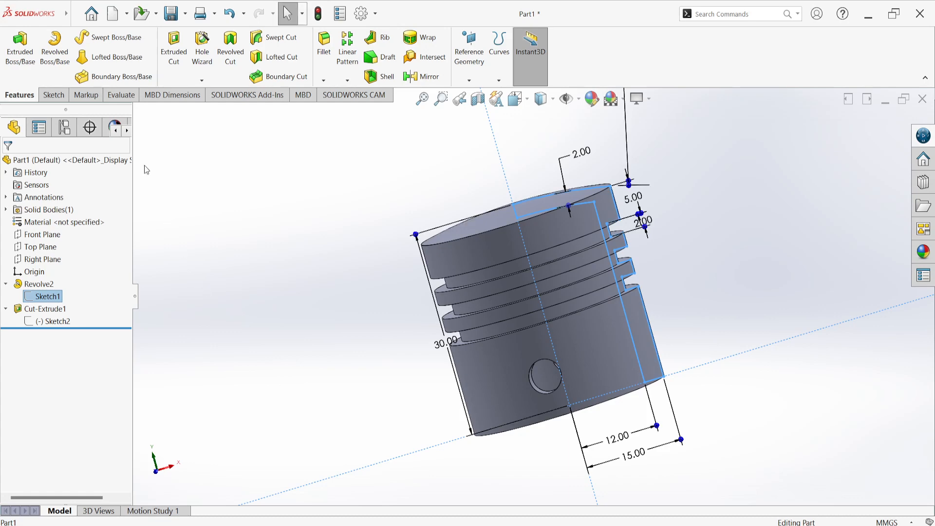
Create a new part and start a circle sketch on its Top Plane
left_click(91, 13)
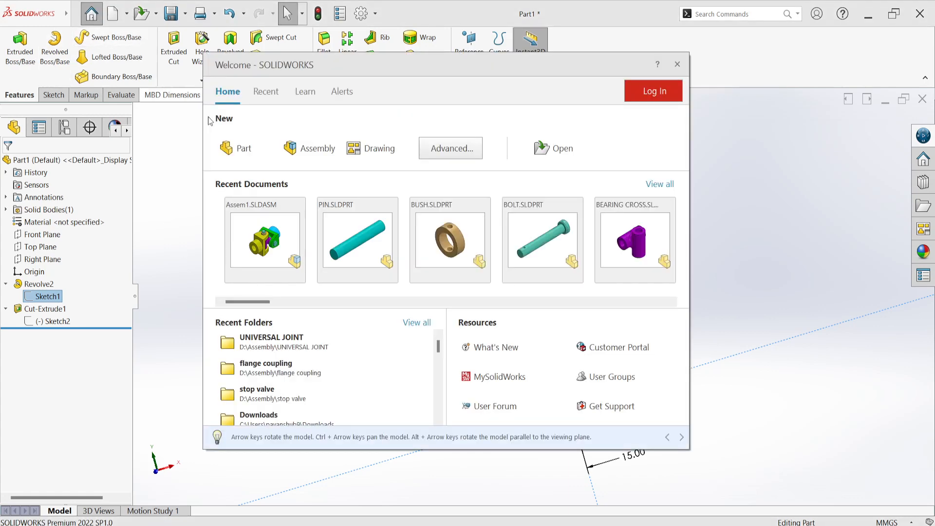
left_click(238, 147)
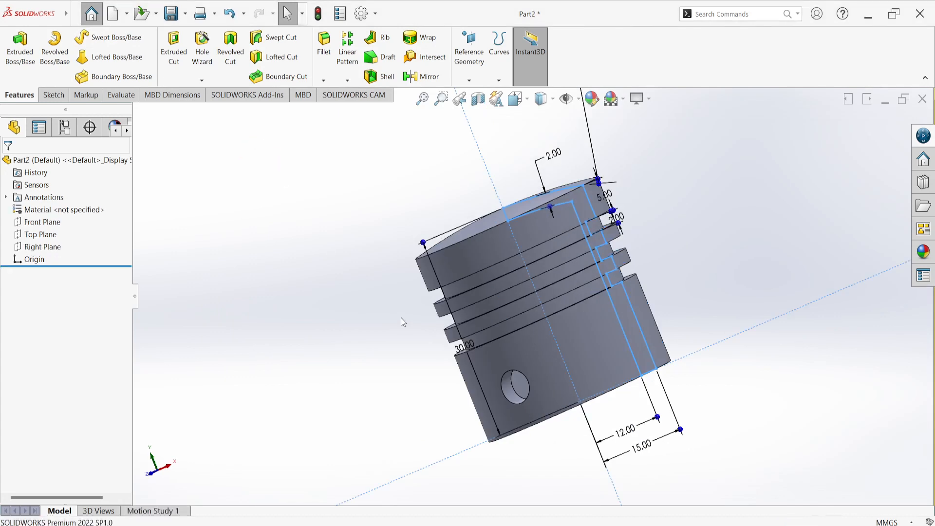
left_click(45, 97)
left_click(100, 37)
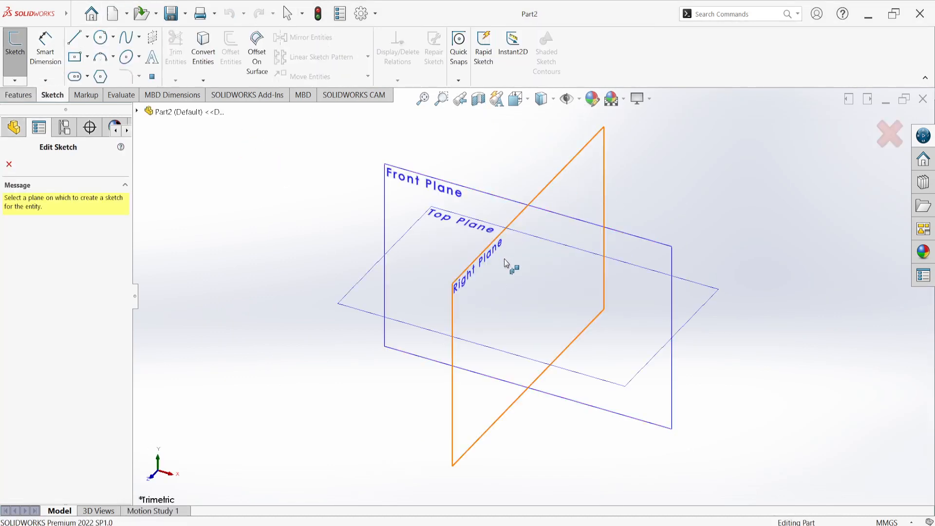
left_click(710, 299)
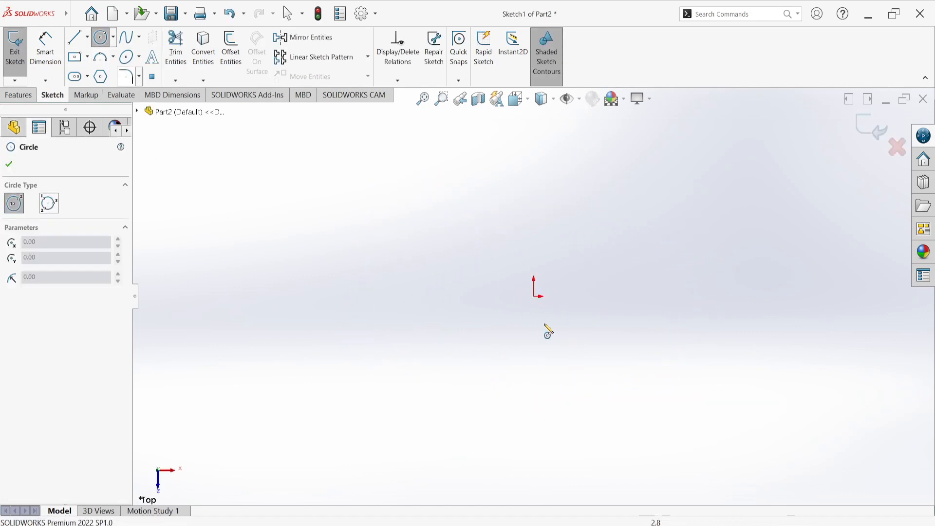
Sketch two concentric circles centered on the origin, with radii of about 58 mm and 41 mm
left_click(536, 296)
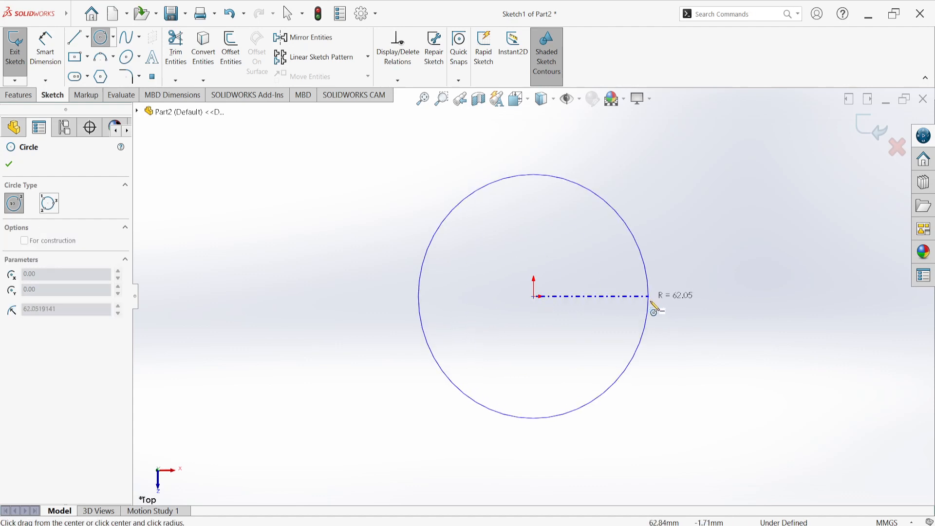
left_click(642, 298)
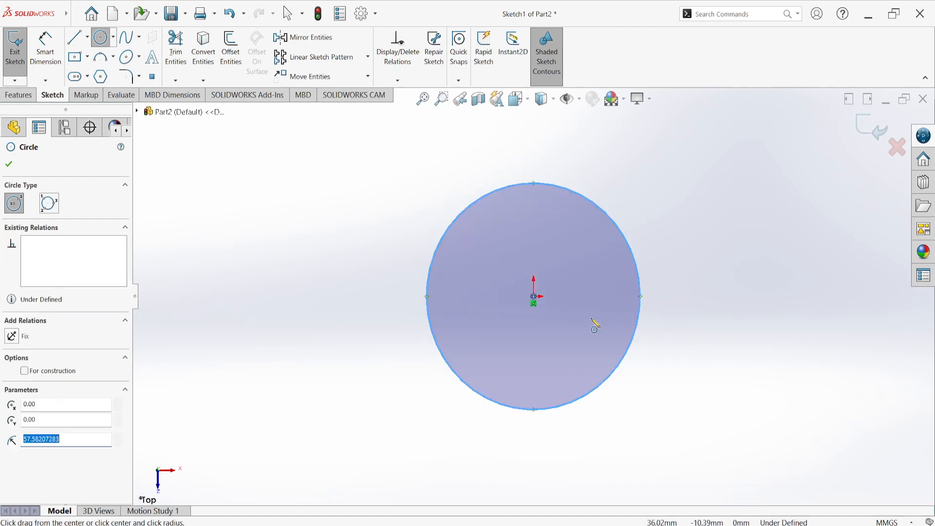
left_click(534, 297)
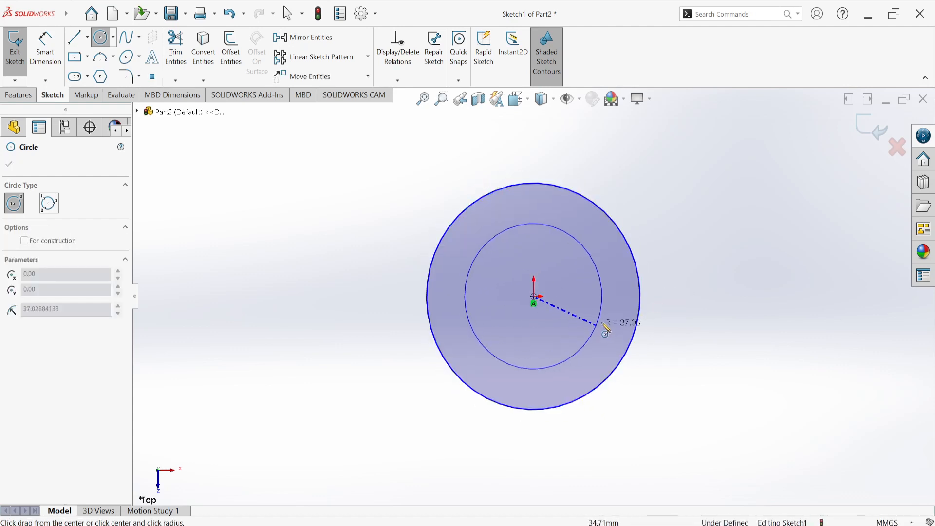
left_click(605, 327)
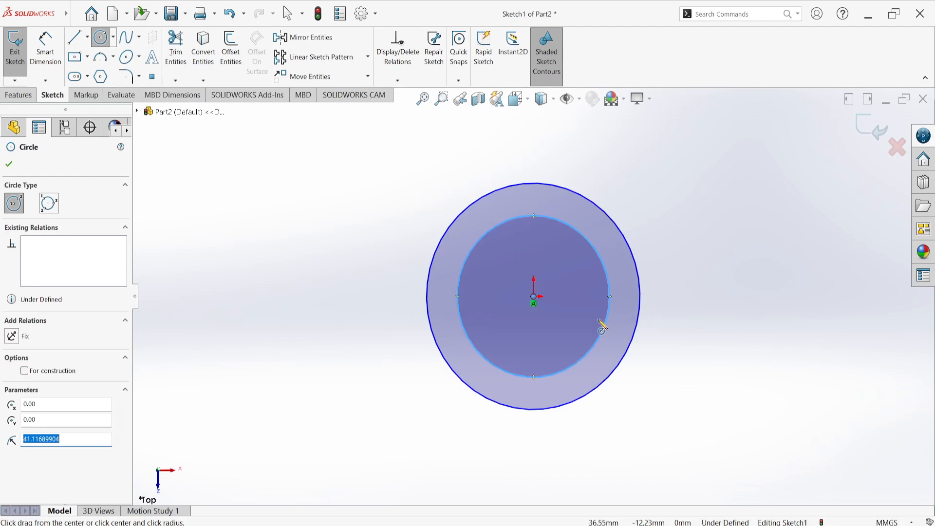
Dimension the outer circle's diameter as 15 mm
left_click(44, 54)
left_click(648, 272)
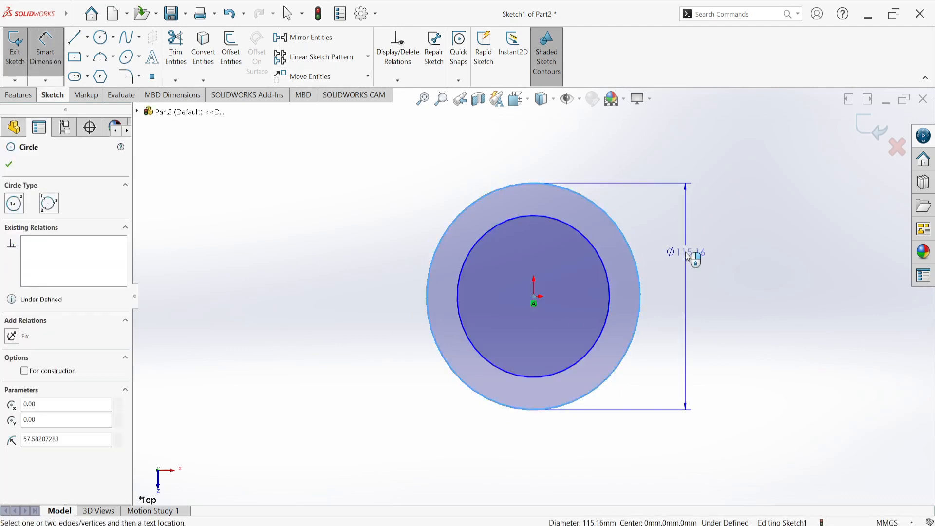
left_click(692, 255)
type("115")
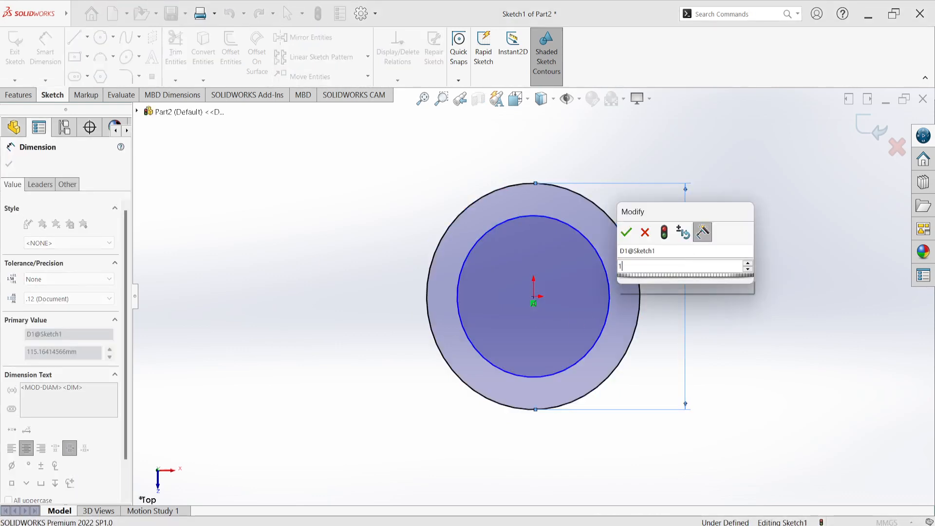
key("Return")
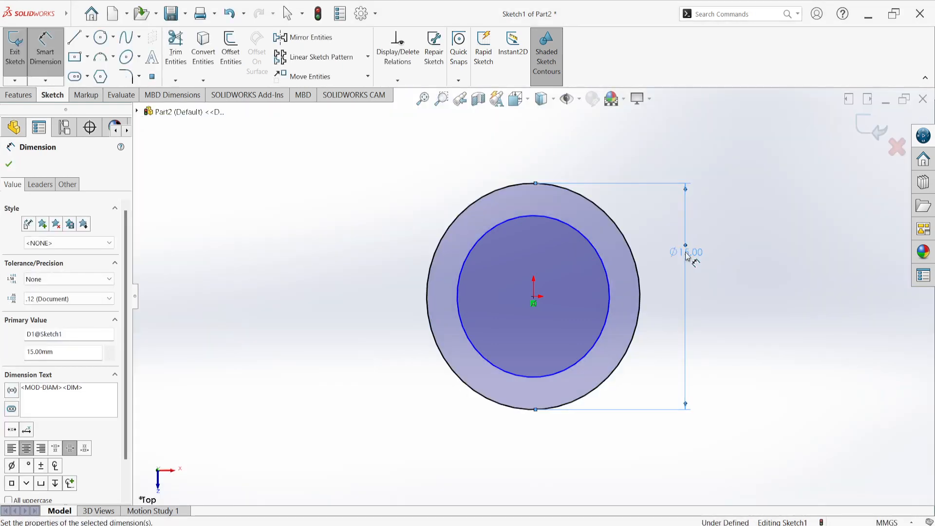
double_click(687, 253)
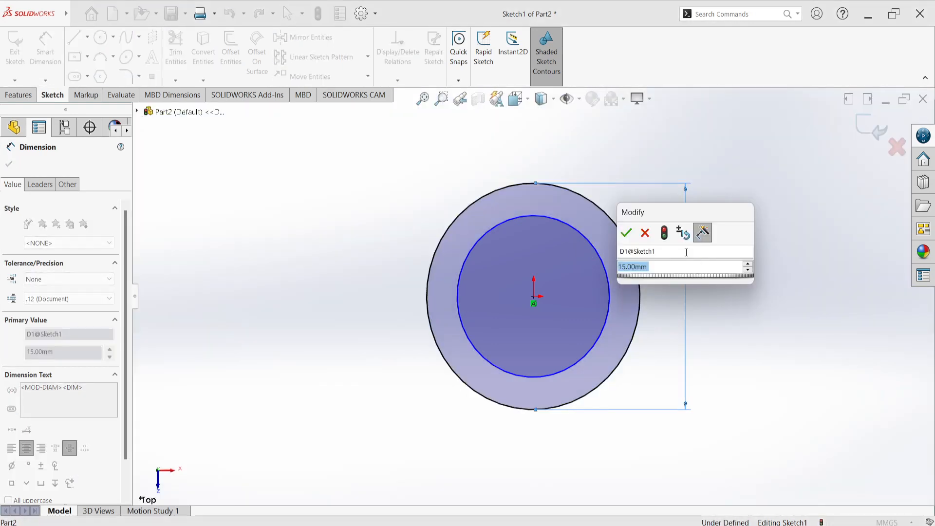
left_click(626, 233)
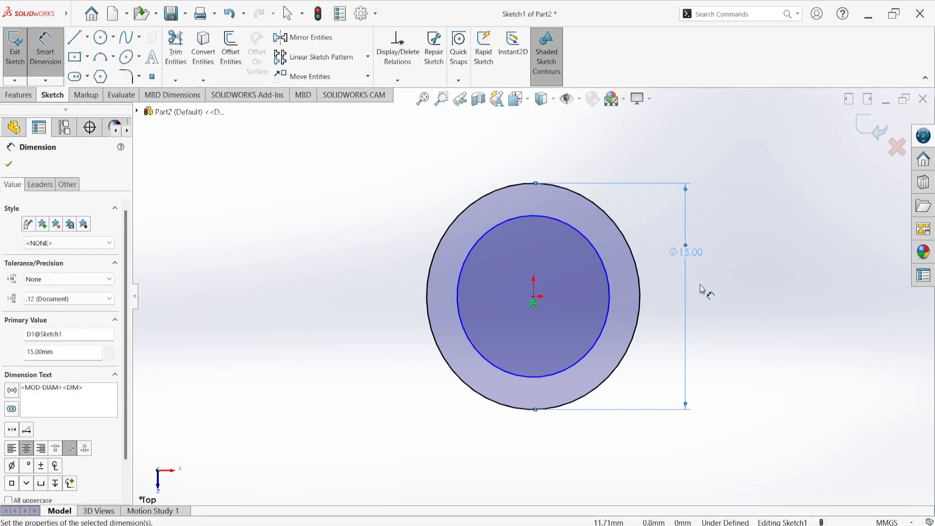
Dimension the inner circle's diameter as 13 mm and exit the sketch
left_click(610, 284)
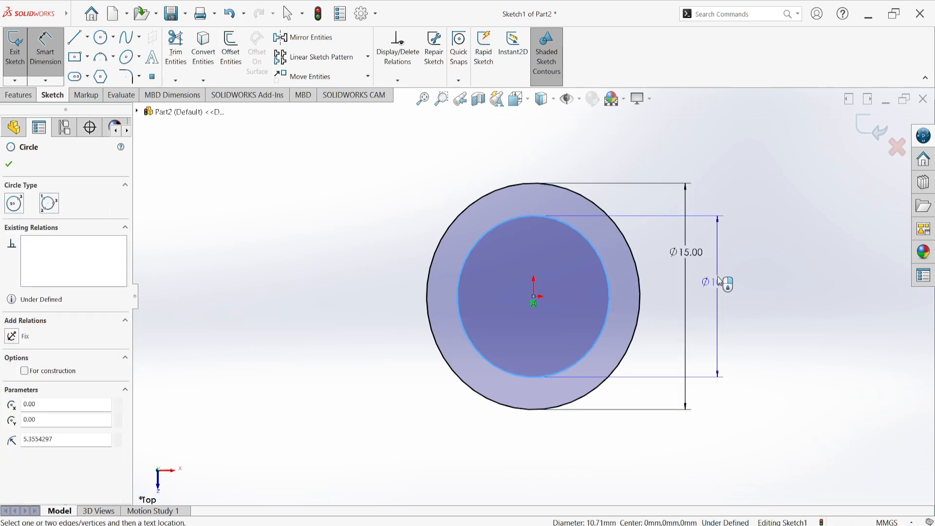
left_click(717, 206)
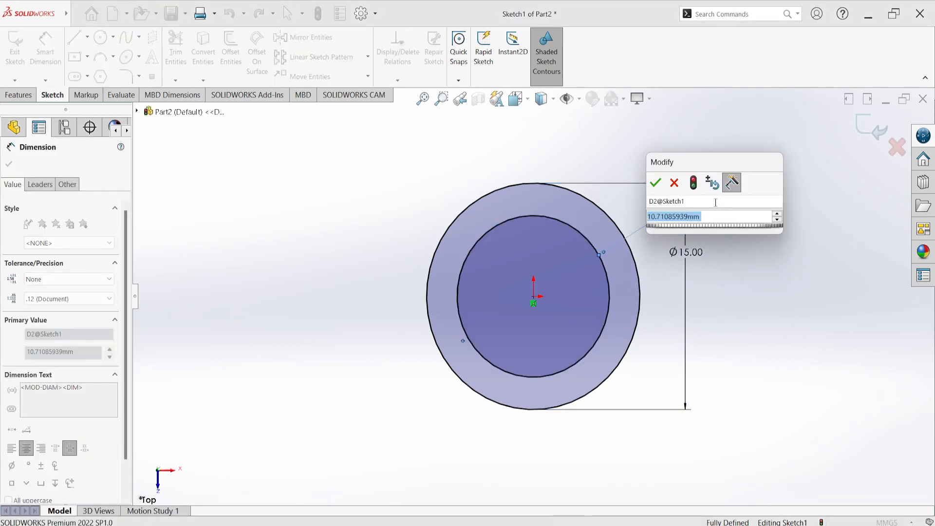
type("13")
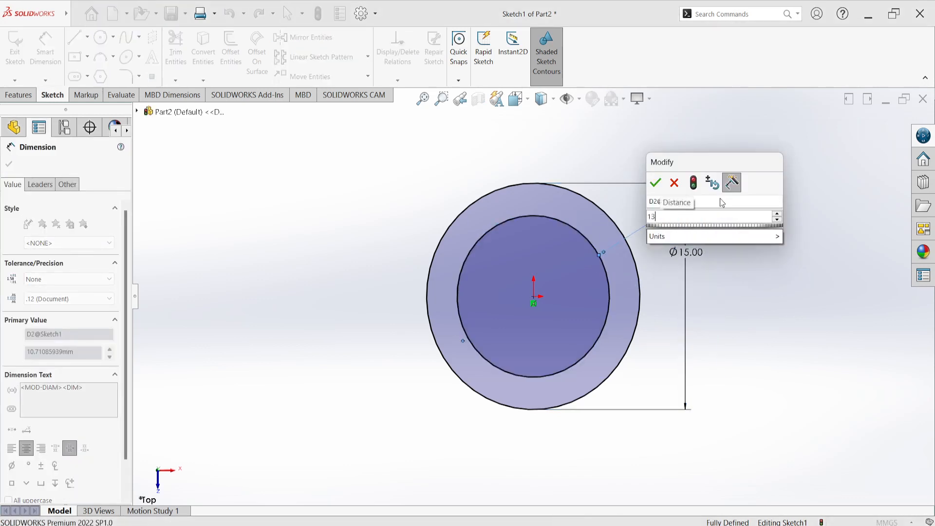
key("Return")
left_click(749, 295)
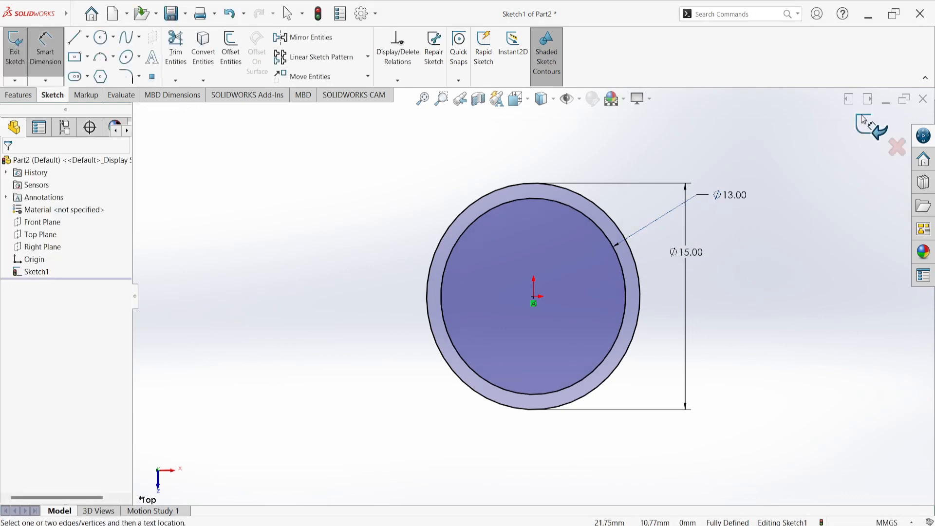
left_click(872, 126)
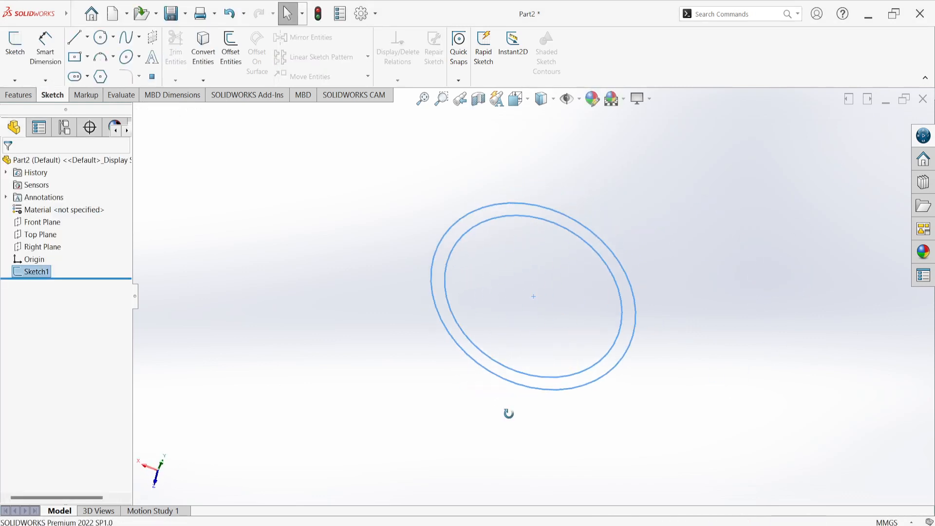
Extrude the ring profile 2 mm with a Mid Plane end condition
left_click(28, 99)
left_click(19, 51)
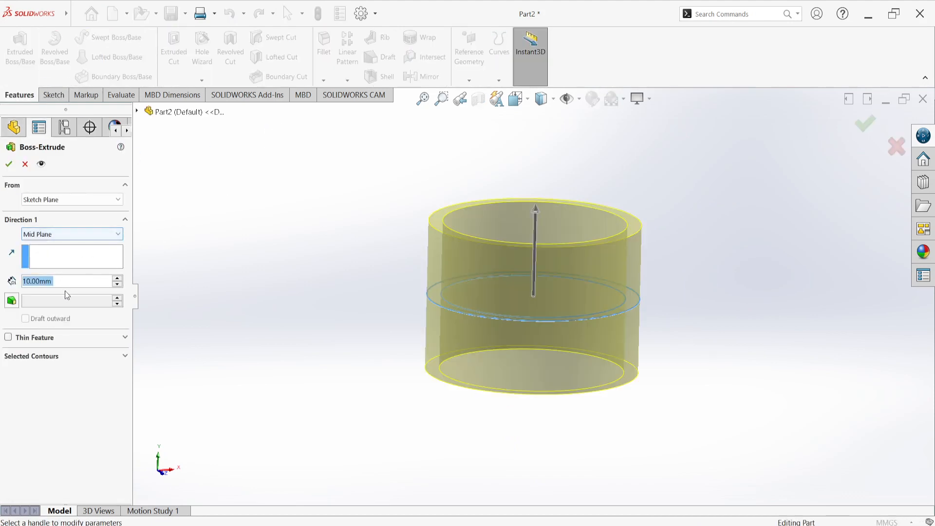
type("2")
key("Return")
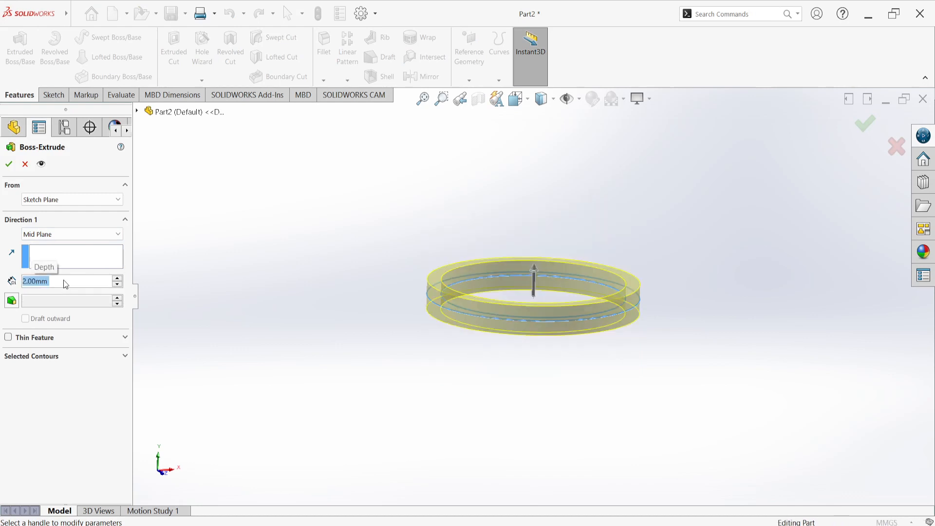
left_click(15, 164)
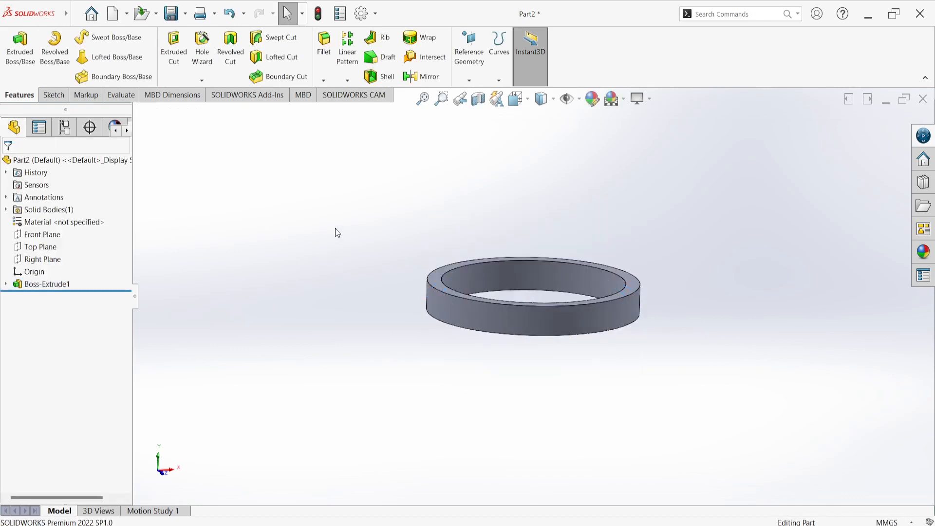
Apply a copper metal appearance to the ring
left_click(924, 251)
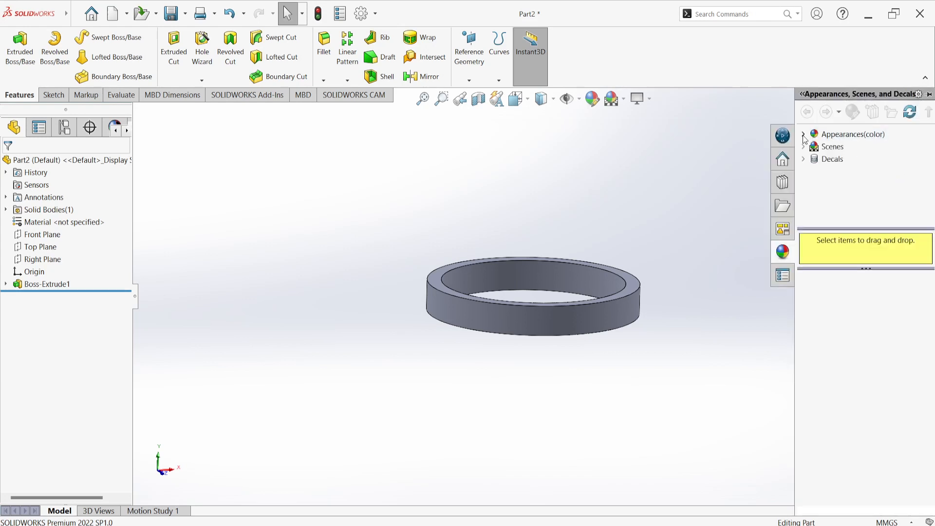
left_click(809, 135)
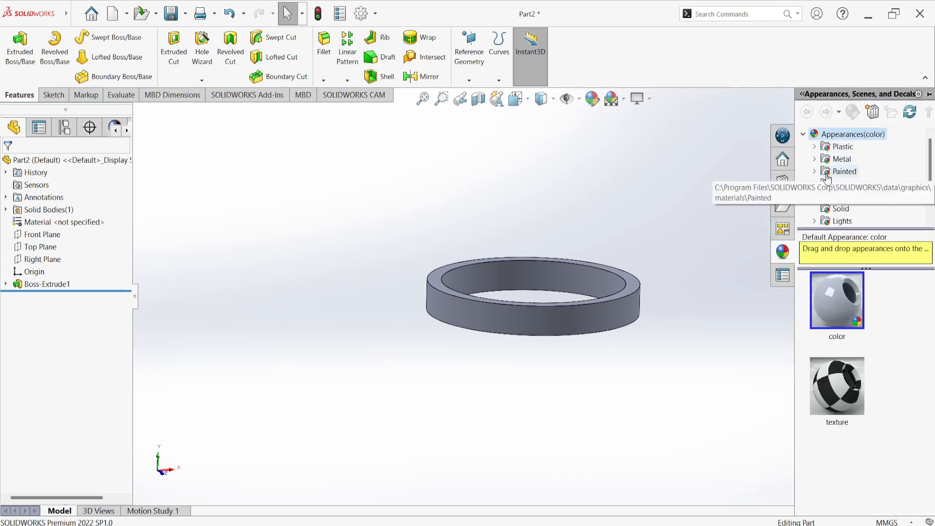
left_click(815, 159)
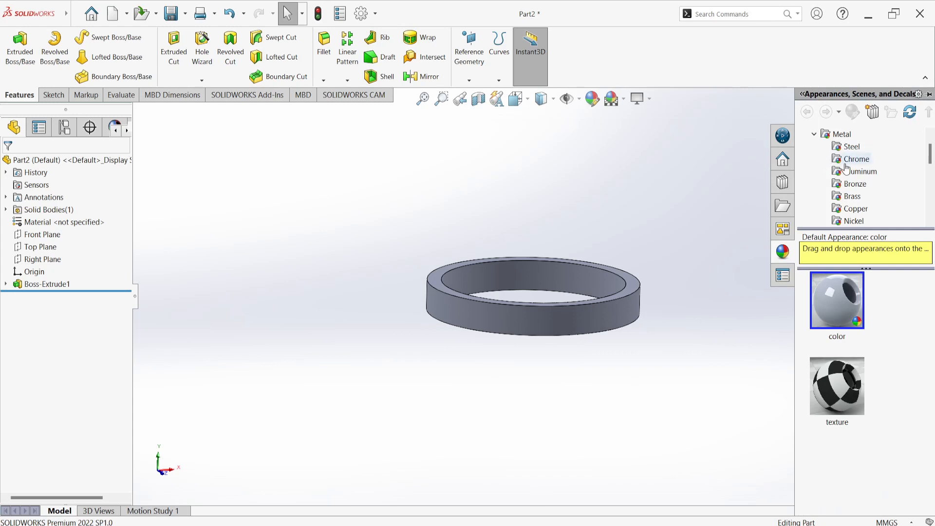
left_click(861, 212)
left_click_drag(832, 305, 633, 310)
left_click(631, 309)
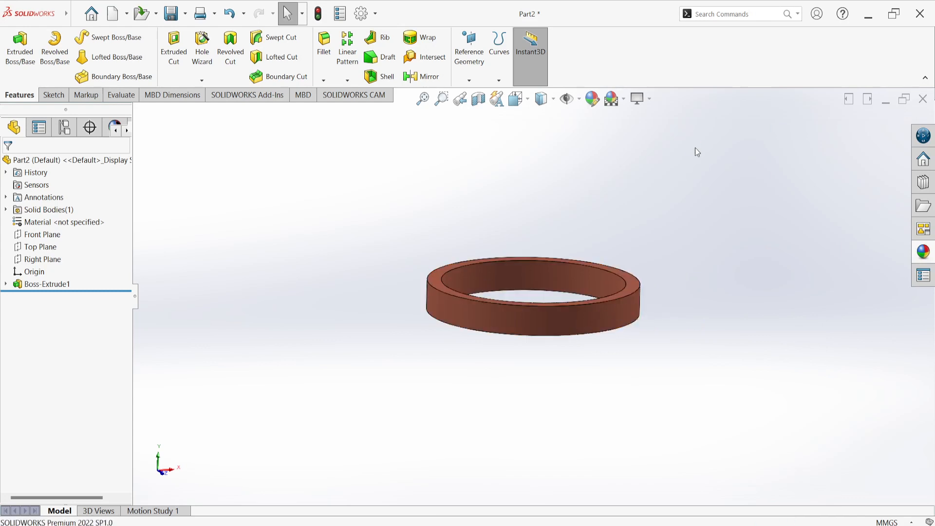
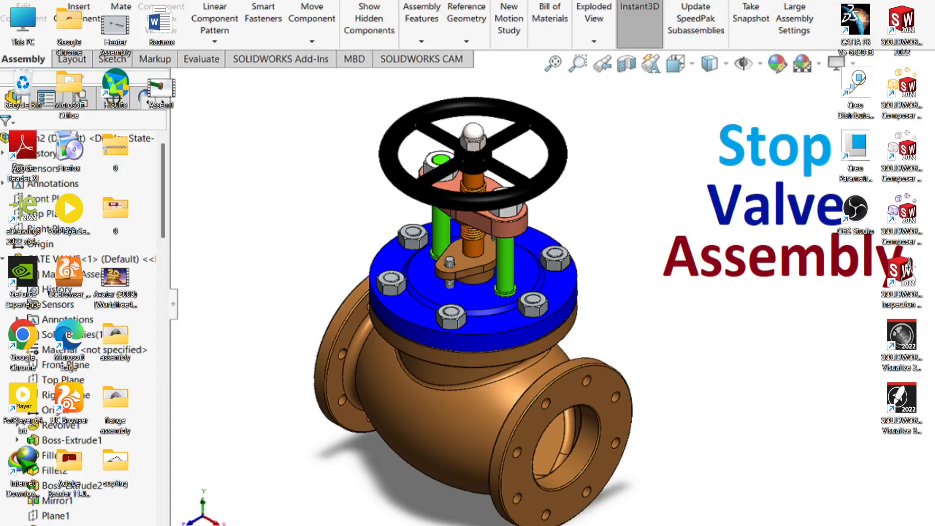
Apply a chrome metal appearance to the entire piston body in Part1
mouse_move(620, 525)
left_click(580, 506)
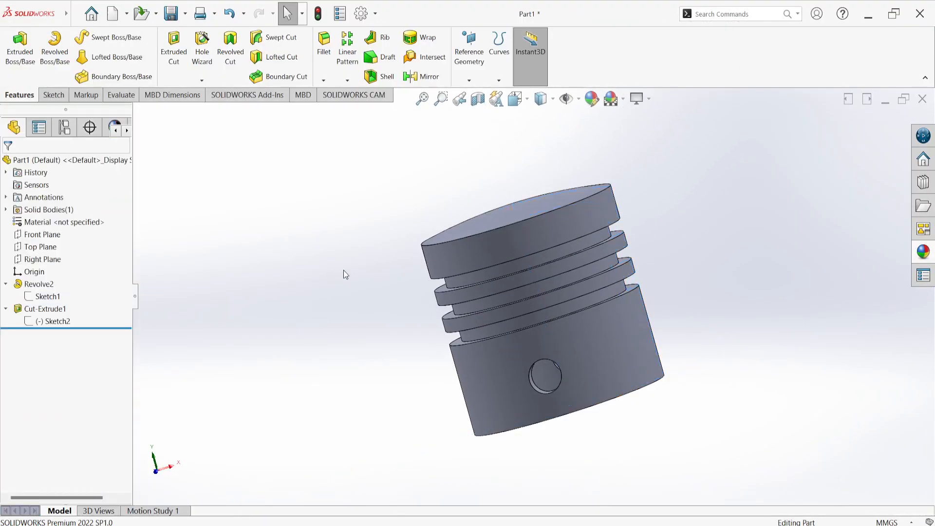
middle_click_drag(344, 270, 522, 191)
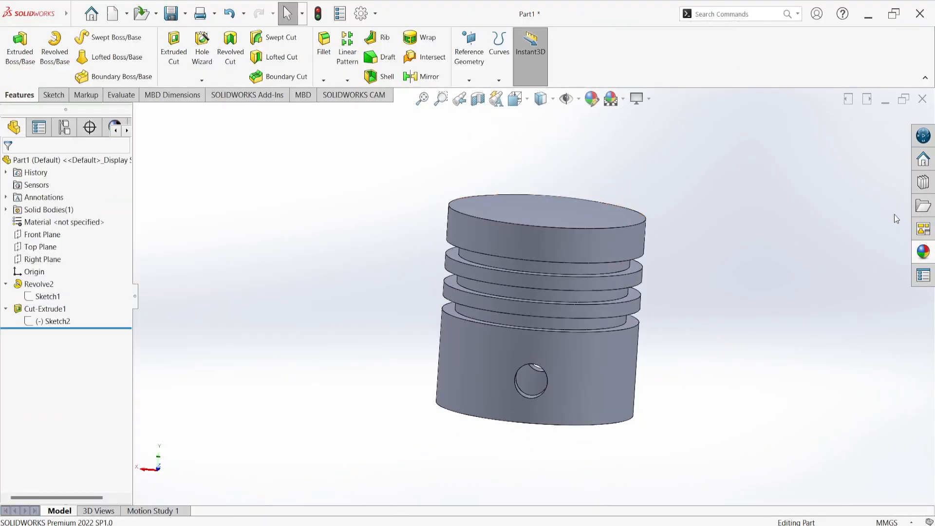
left_click(924, 251)
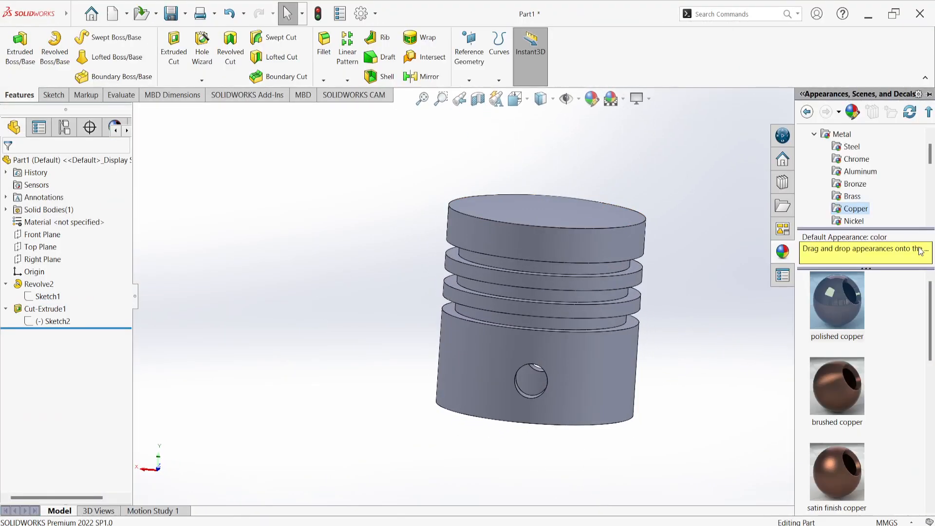
left_click(856, 159)
left_click_drag(839, 301, 599, 370)
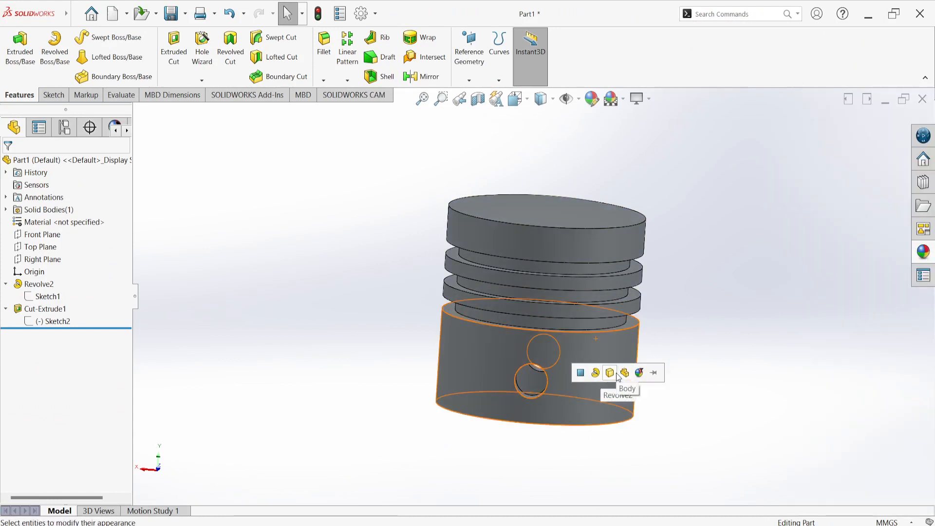
left_click(615, 373)
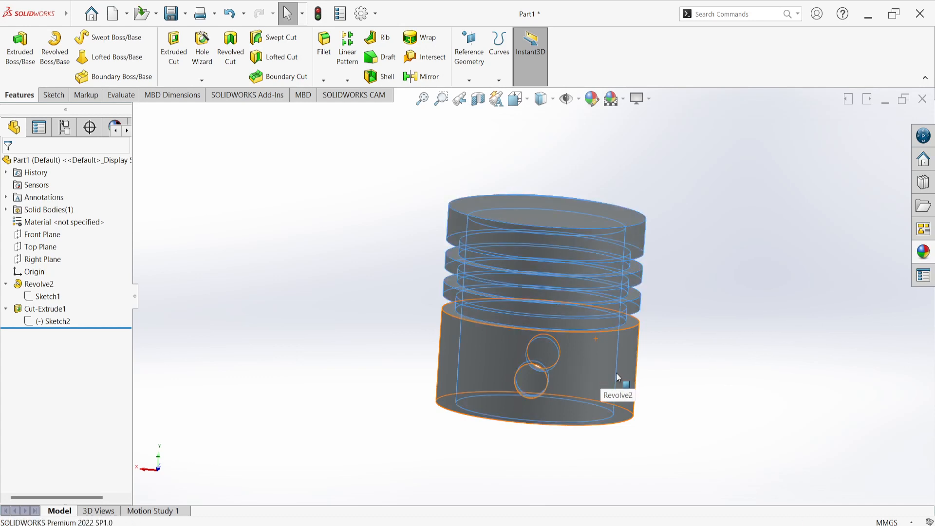
Turn on RealView graphics for the piston and apply the Plain White scene
left_click(649, 99)
left_click(667, 119)
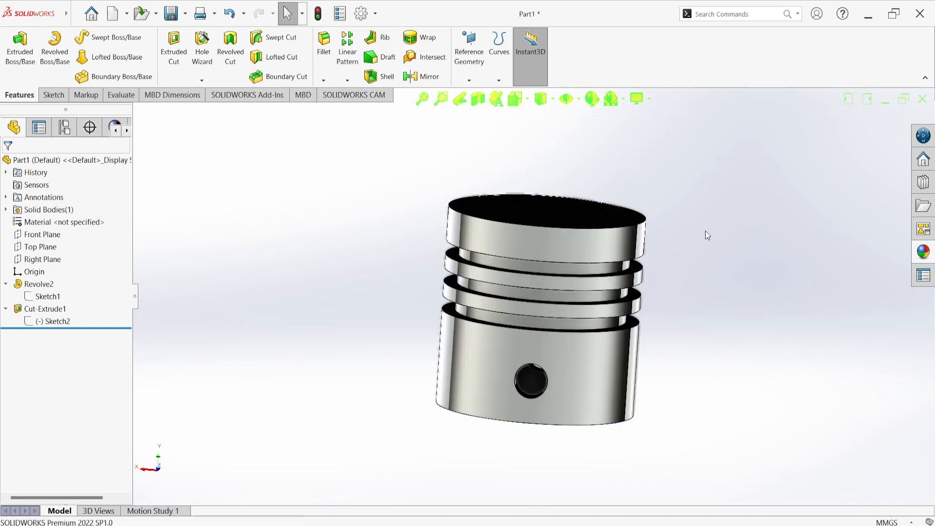
left_click(624, 99)
left_click(629, 130)
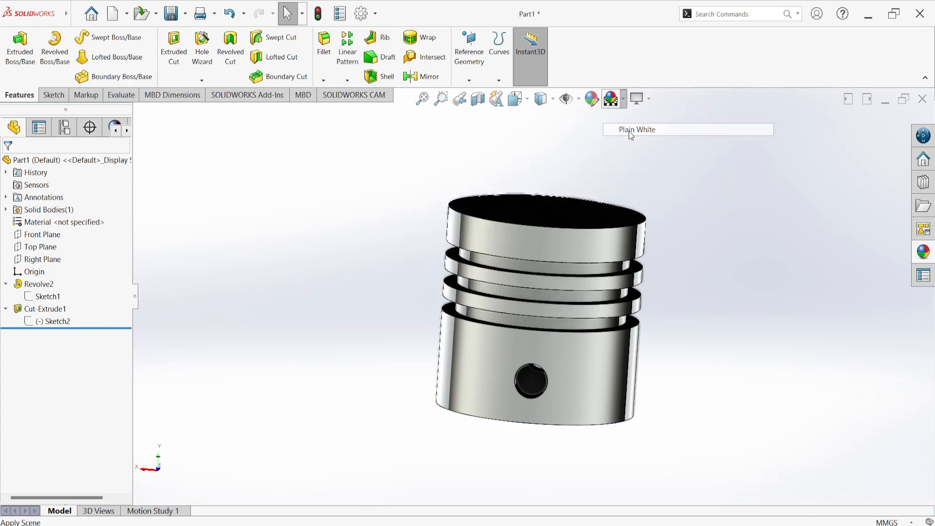
middle_click_drag(697, 217, 593, 313)
Create a new assembly document and close Begin Assembly without inserting a component
mouse_move(620, 525)
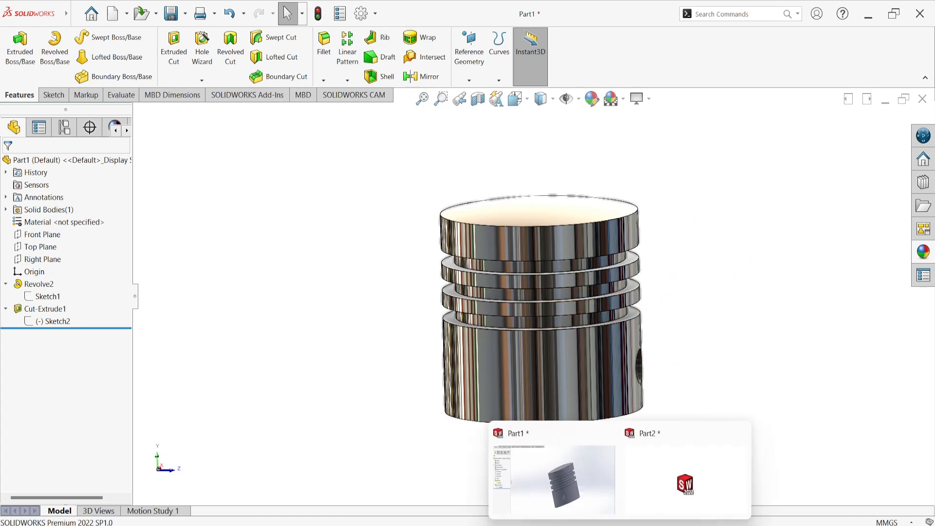
left_click(686, 470)
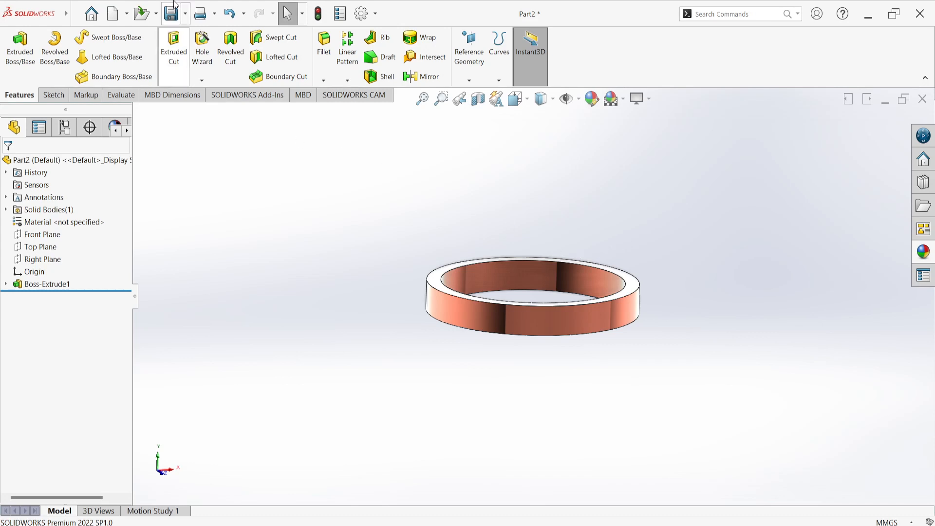
left_click(96, 16)
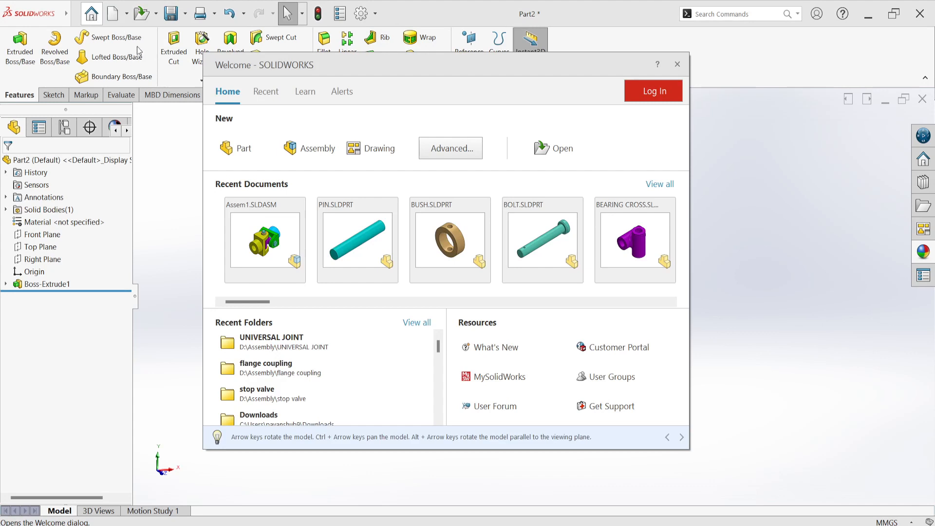
left_click(319, 149)
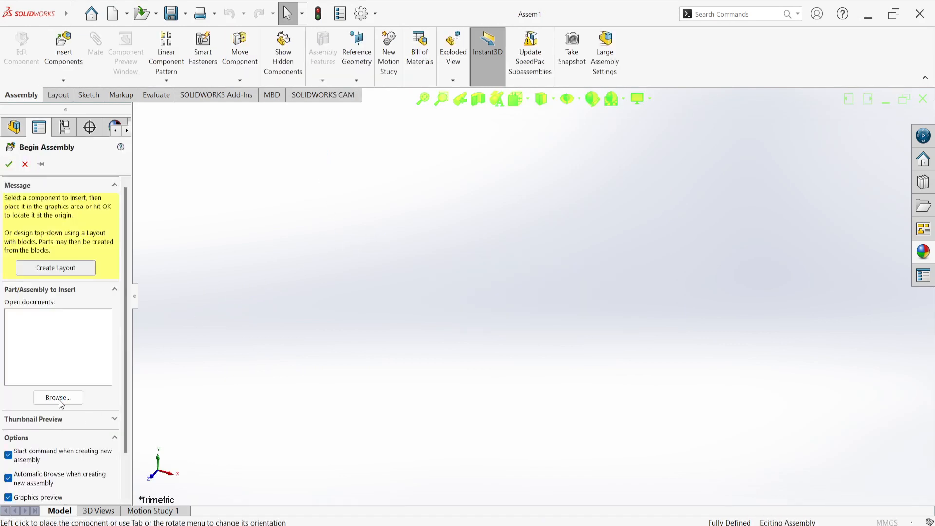
left_click(59, 399)
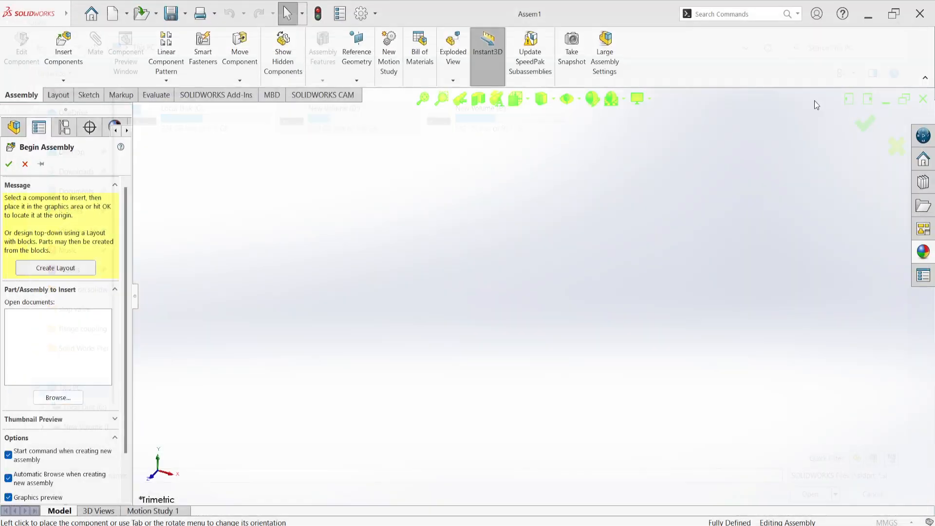
left_click(920, 9)
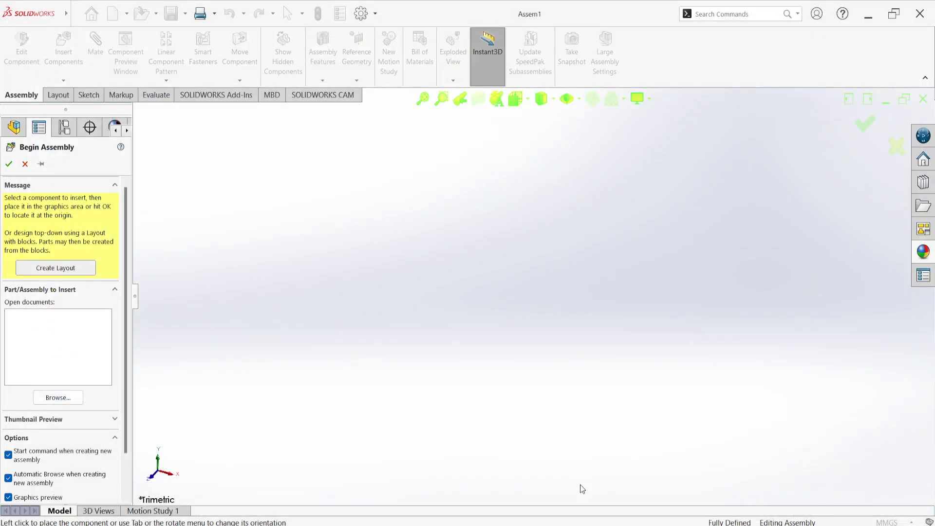
mouse_move(620, 525)
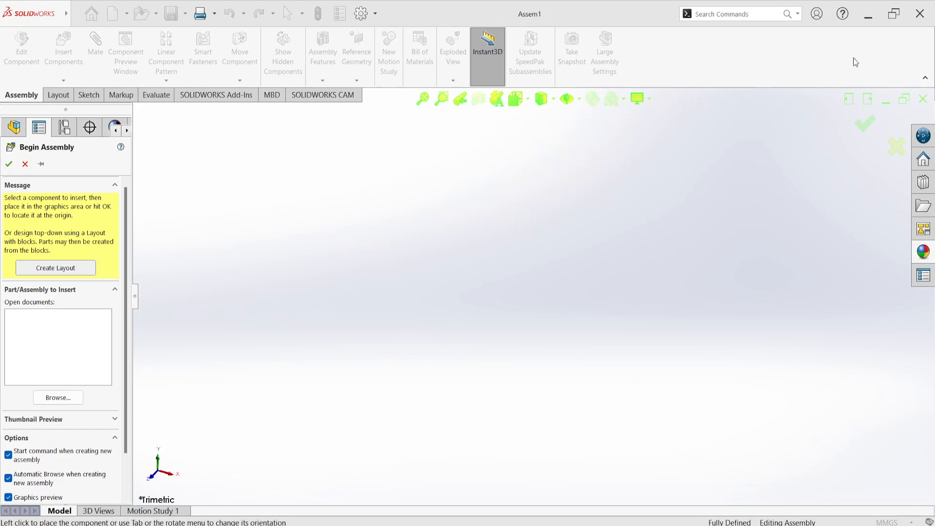
left_click(868, 120)
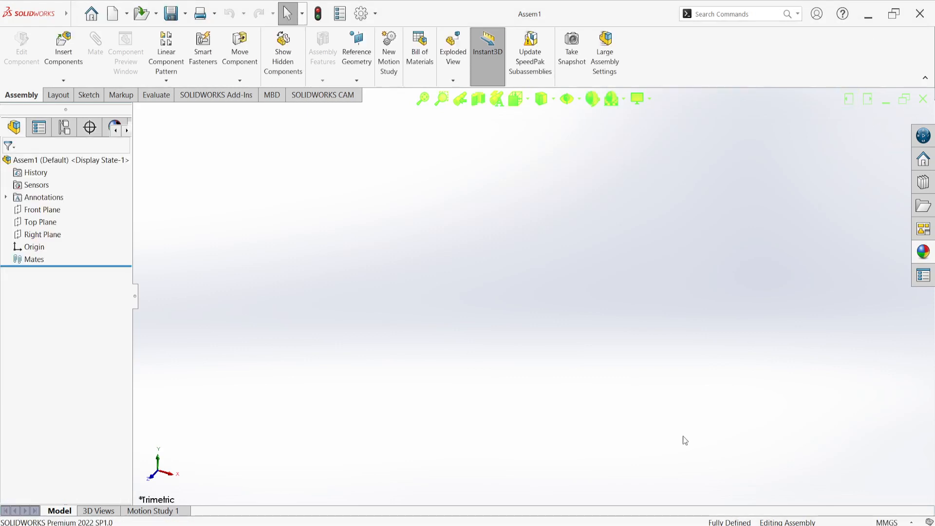
Start saving the piston part and create a folder named PISTON + RING inside the Assembly folder on drive D
mouse_move(620, 523)
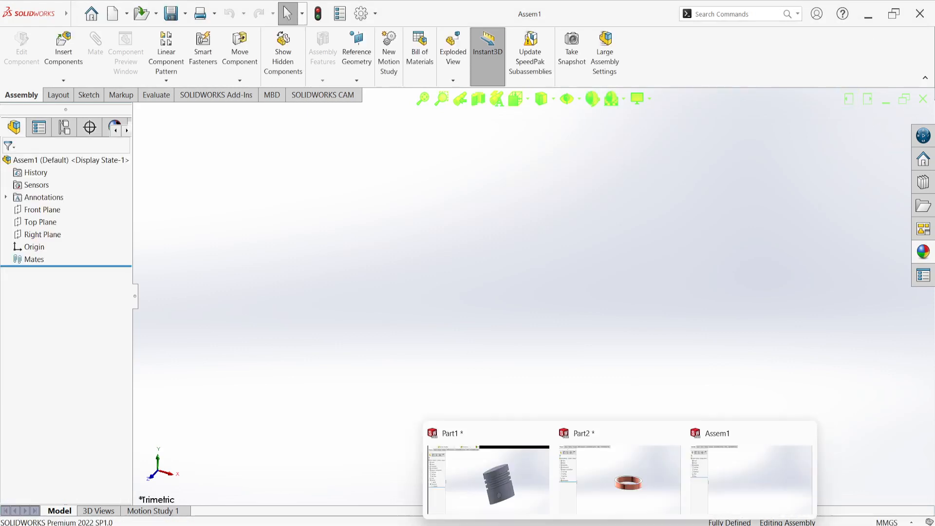
left_click(520, 496)
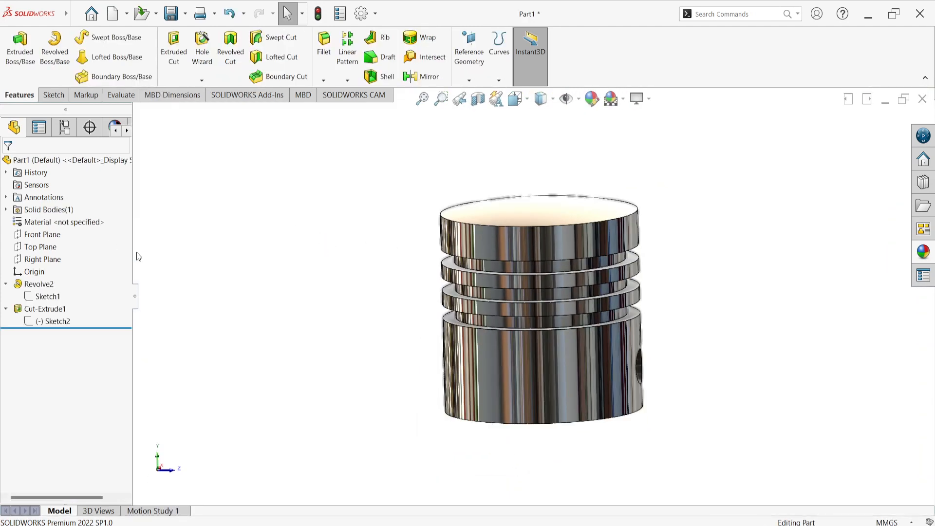
key("ctrl+s")
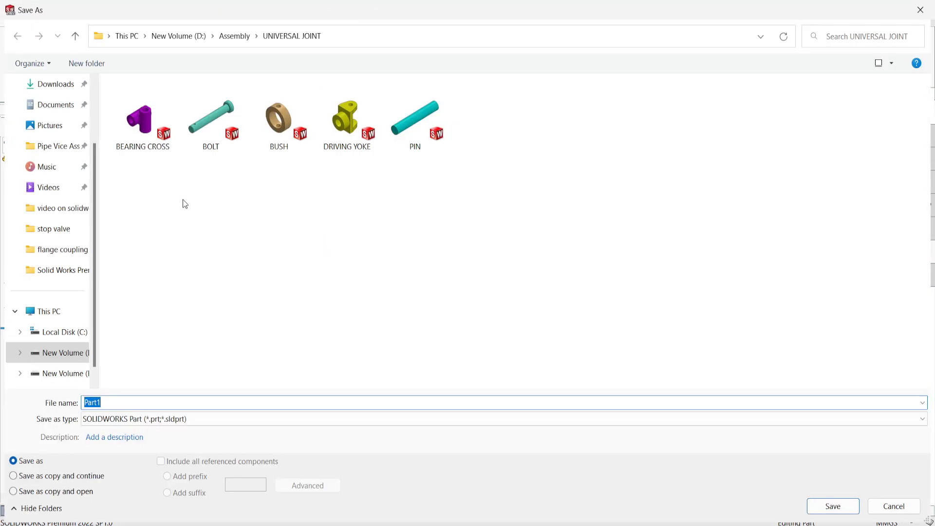
left_click(234, 38)
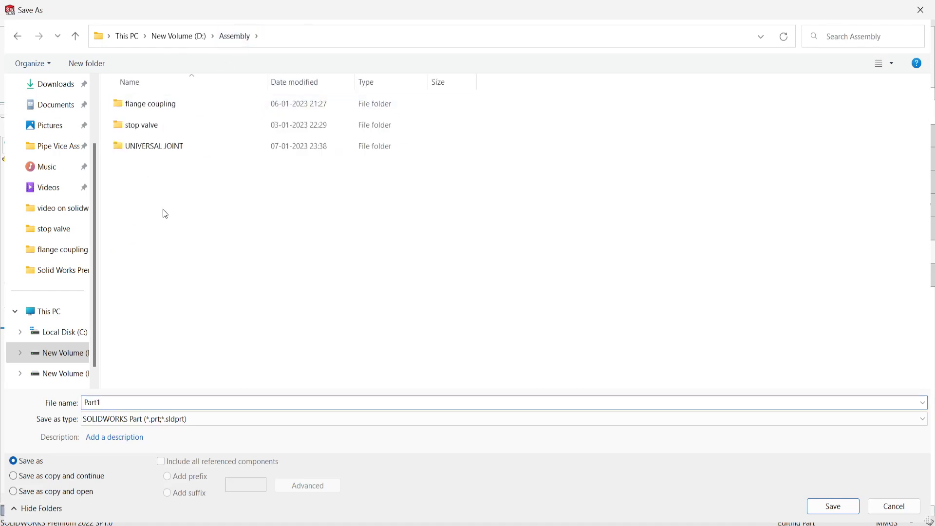
right_click(144, 171)
mouse_move(233, 313)
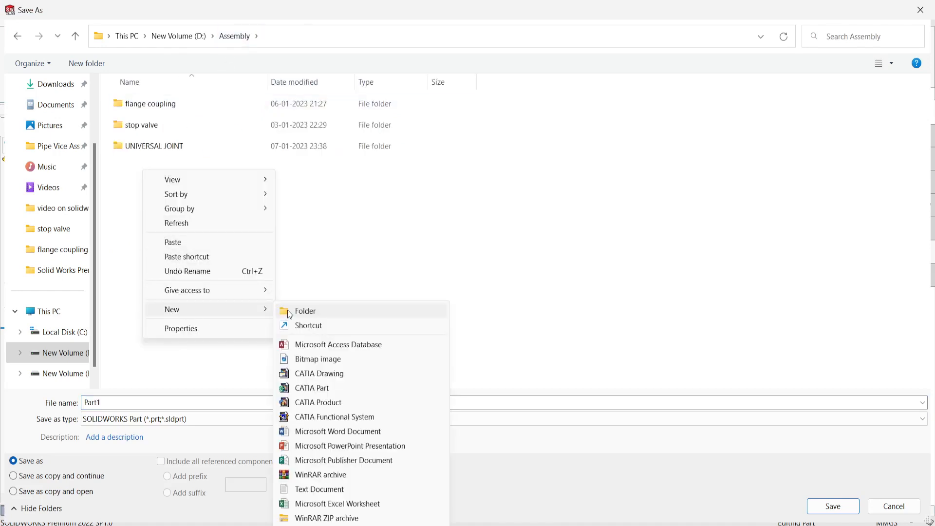
left_click(288, 309)
type("PISTON + RIN")
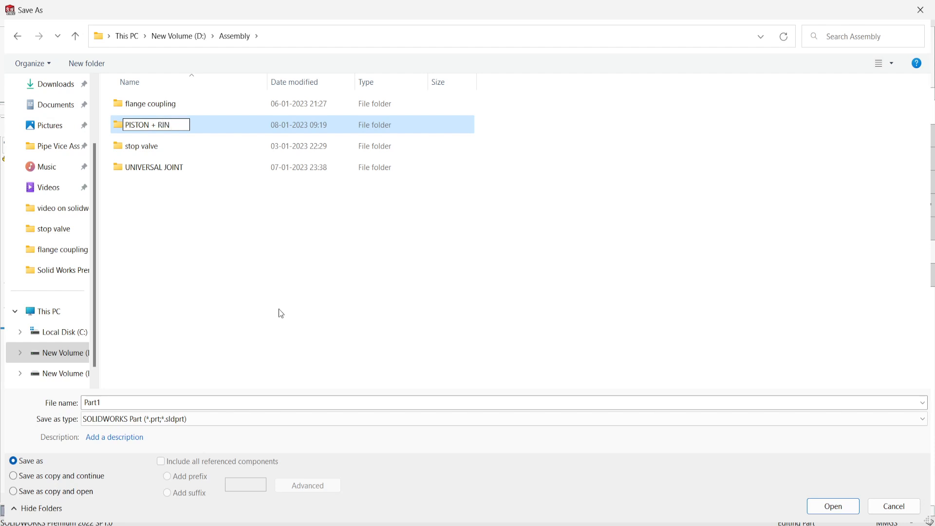
type("G")
left_click(253, 257)
left_click(190, 133)
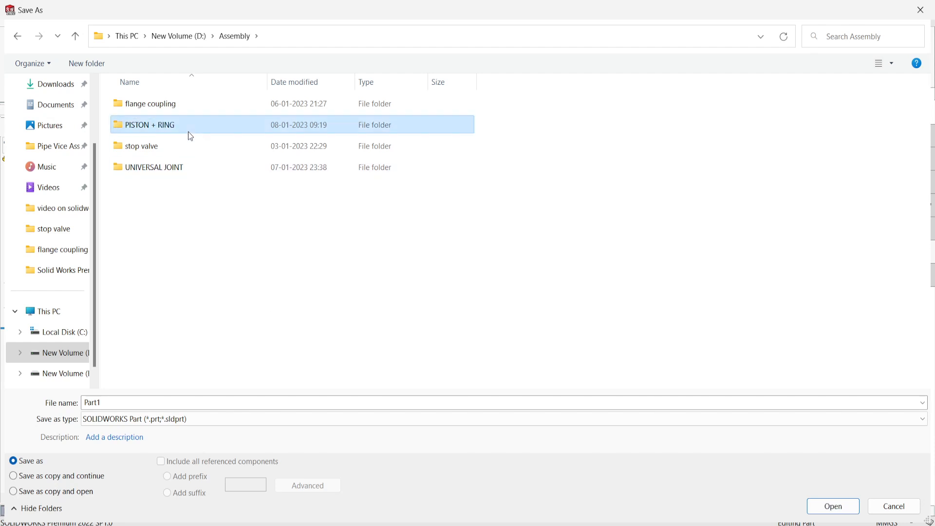
Save the piston part as PISTON in the PISTON + RING folder
double_click(188, 132)
left_click_drag(138, 404, 74, 397)
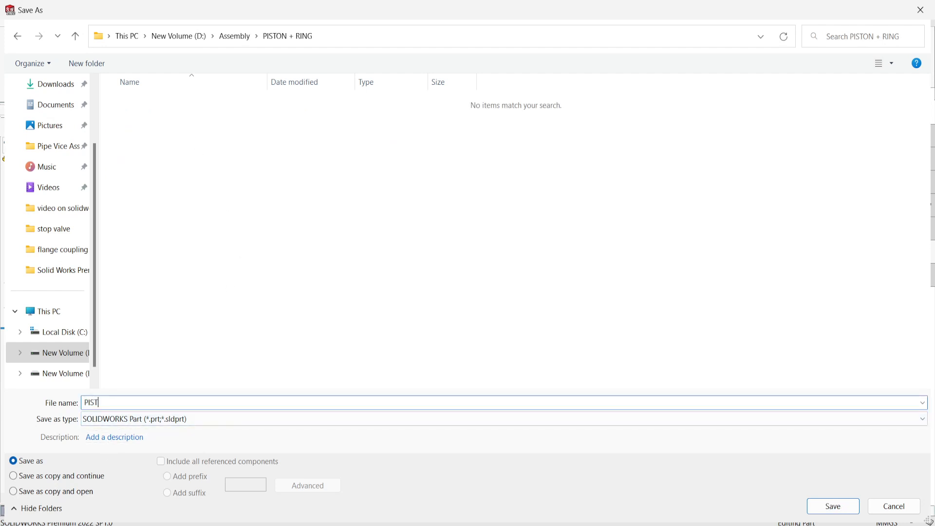
type("PISTON")
key("Return")
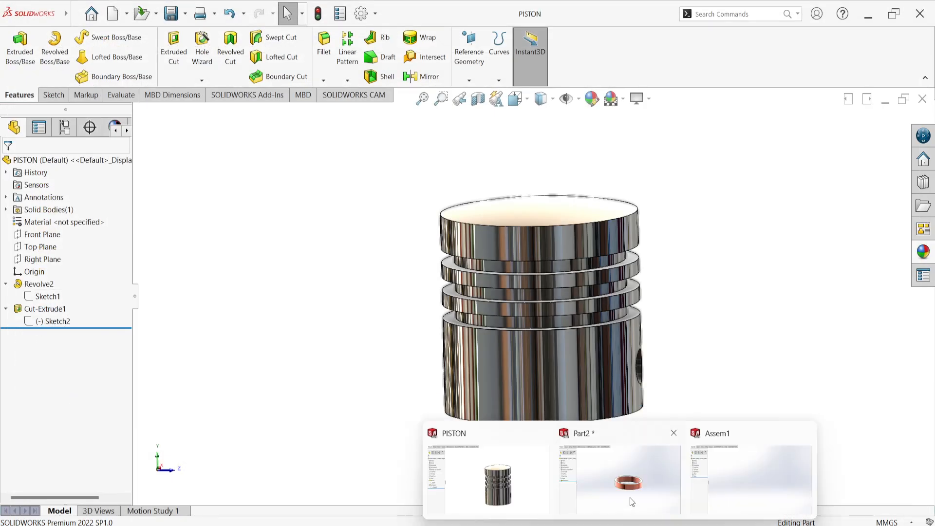
Save the copper ring part as RING in the PISTON + RING folder
left_click(630, 498)
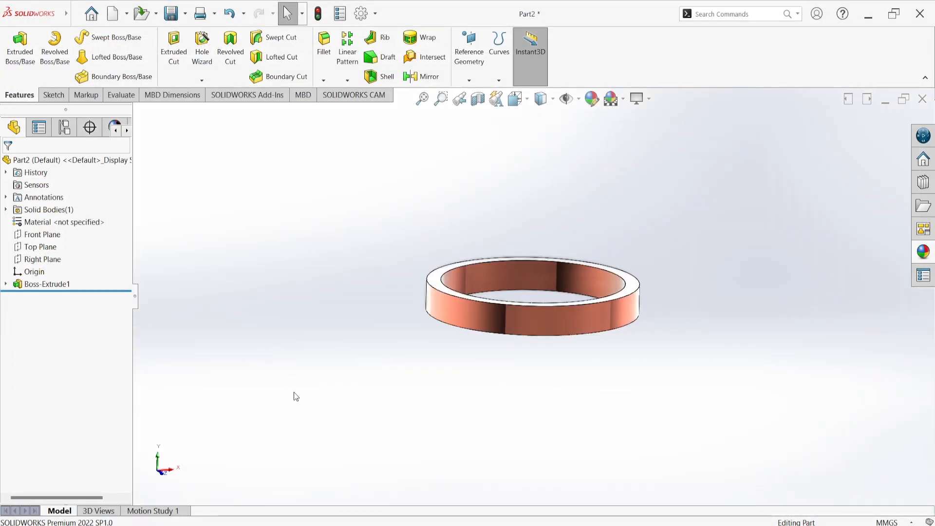
key("ctrl+s")
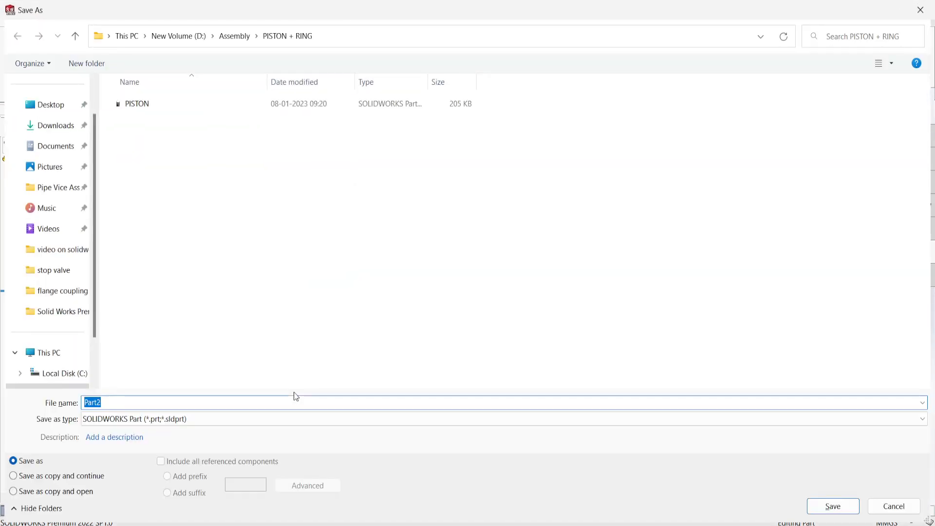
type("RING")
key("Return")
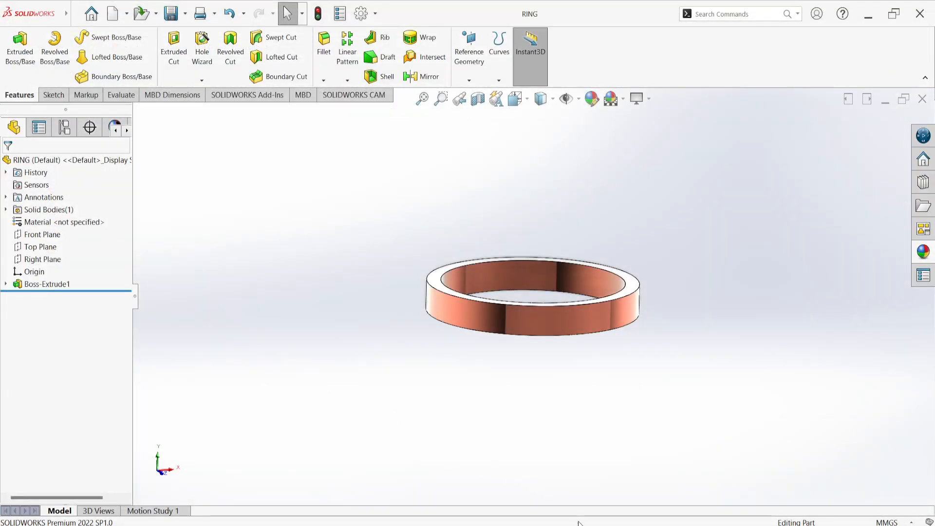
Insert the PISTON part into the Assem1 assembly as its first component
mouse_move(620, 524)
left_click(738, 461)
left_click(64, 44)
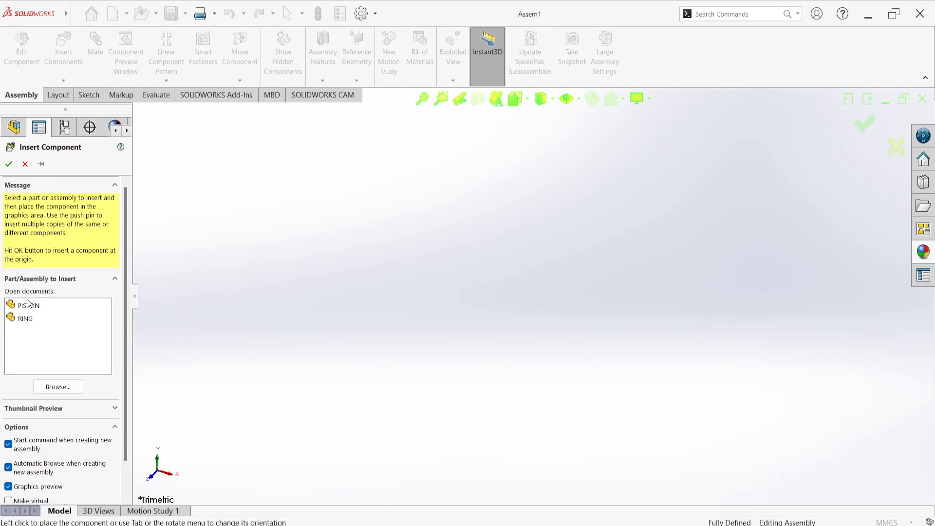
left_click(29, 305)
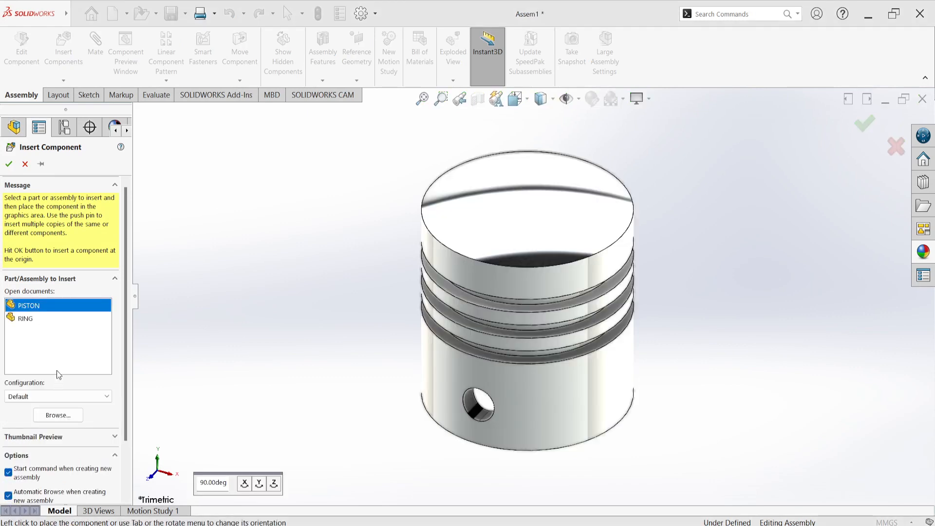
left_click(25, 320)
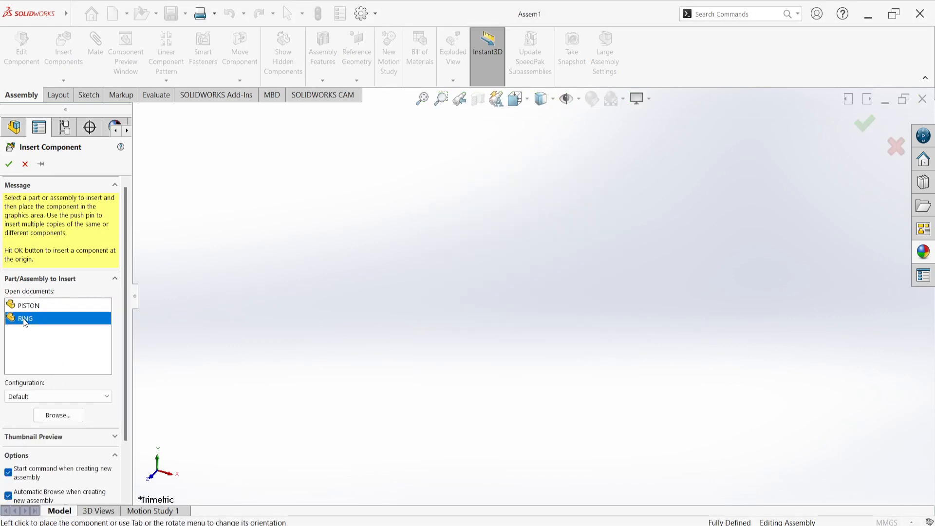
left_click(27, 306)
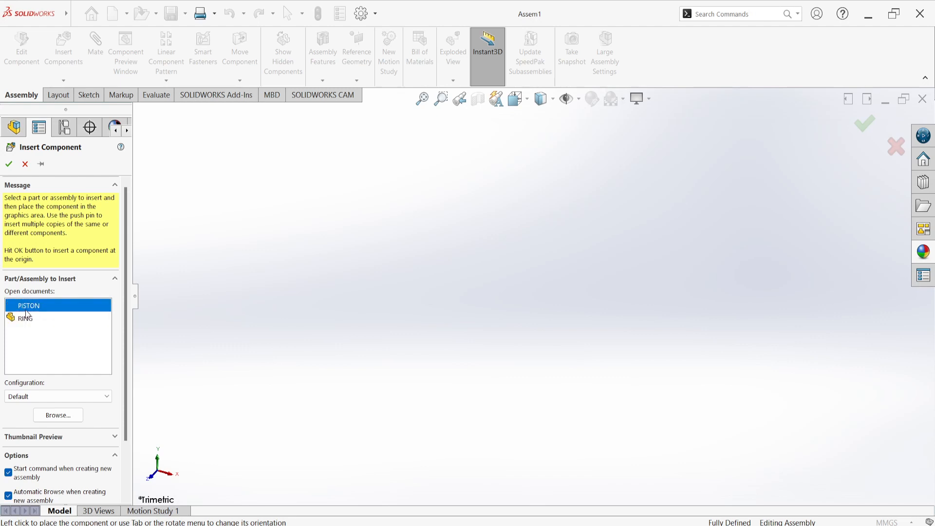
left_click(29, 305)
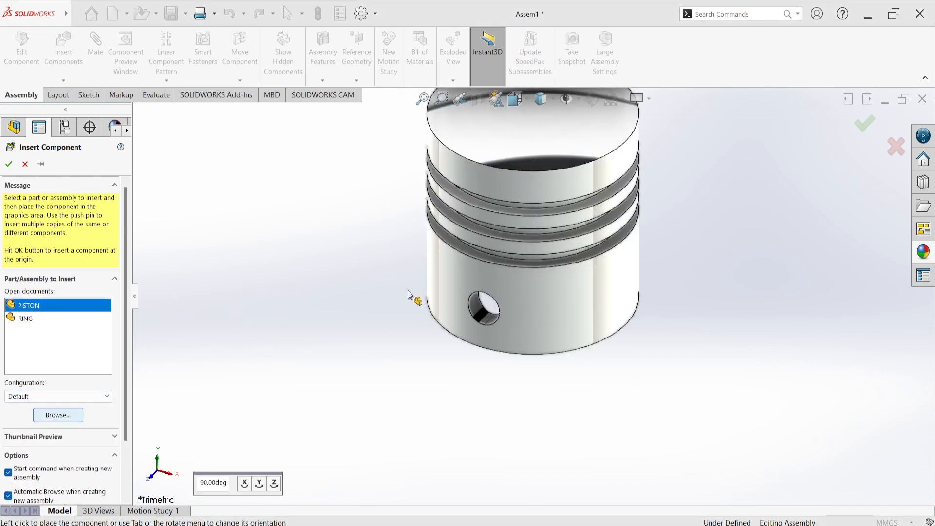
left_click(420, 287)
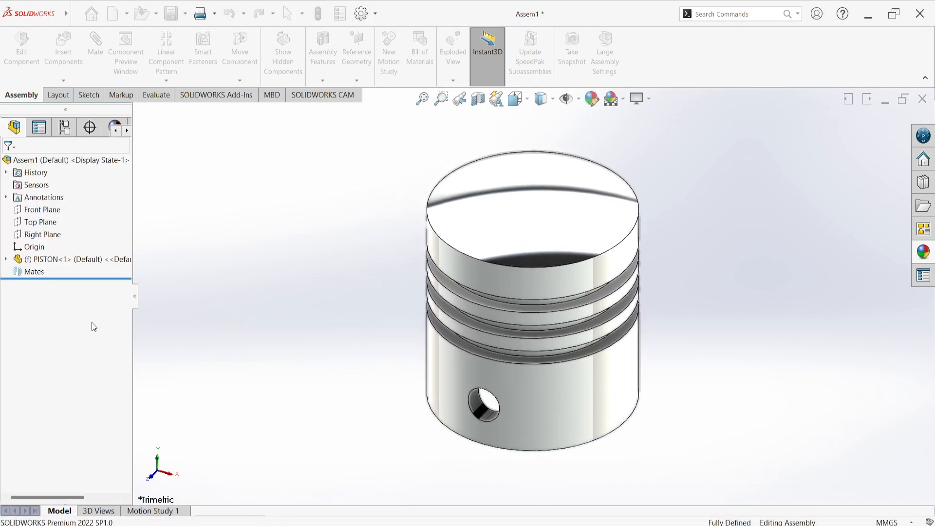
Float the fixed PISTON component and shift it slightly to check that it moves freely in the assembly
left_click_drag(525, 216, 482, 295)
left_click(331, 291)
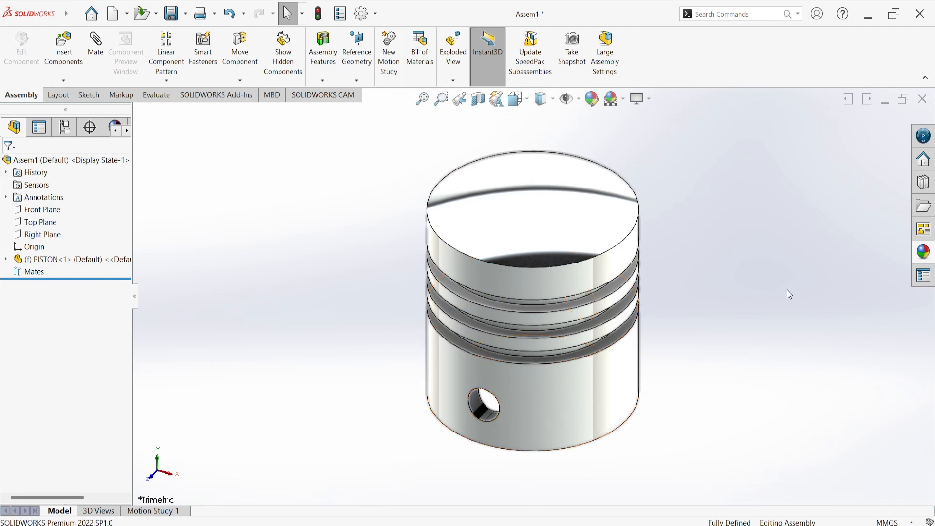
left_click(570, 389)
right_click(571, 391)
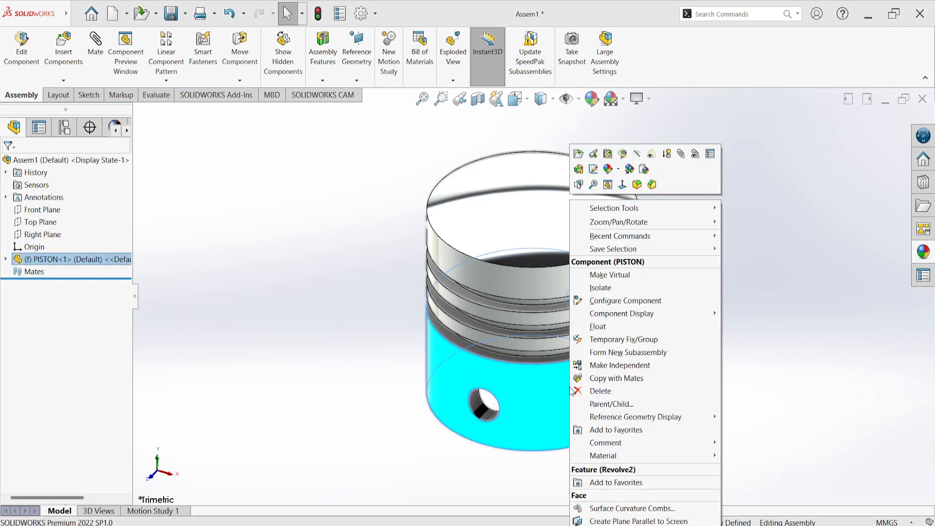
left_click(598, 327)
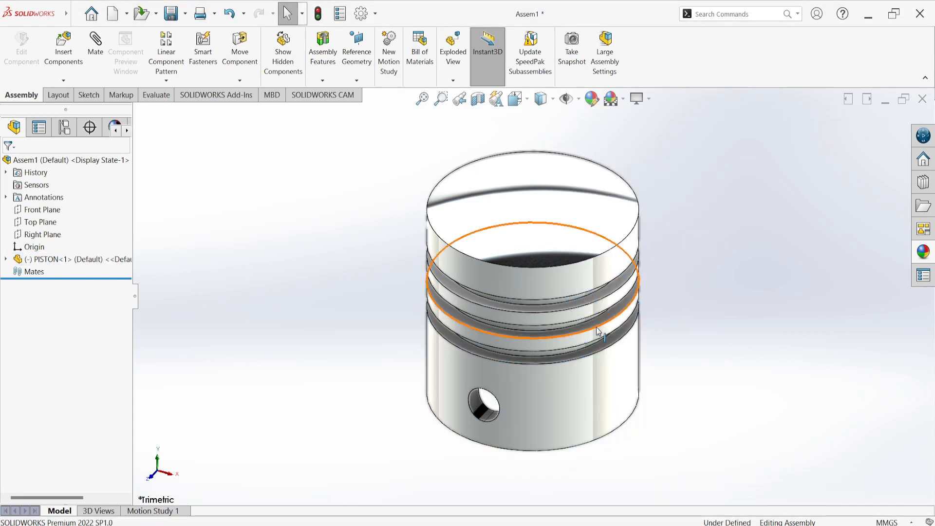
mouse_move(533, 247)
left_mouse_down()
mouse_move(779, 109)
mouse_move(349, 265)
mouse_move(605, 261)
mouse_move(542, 256)
left_mouse_up()
left_click(324, 227)
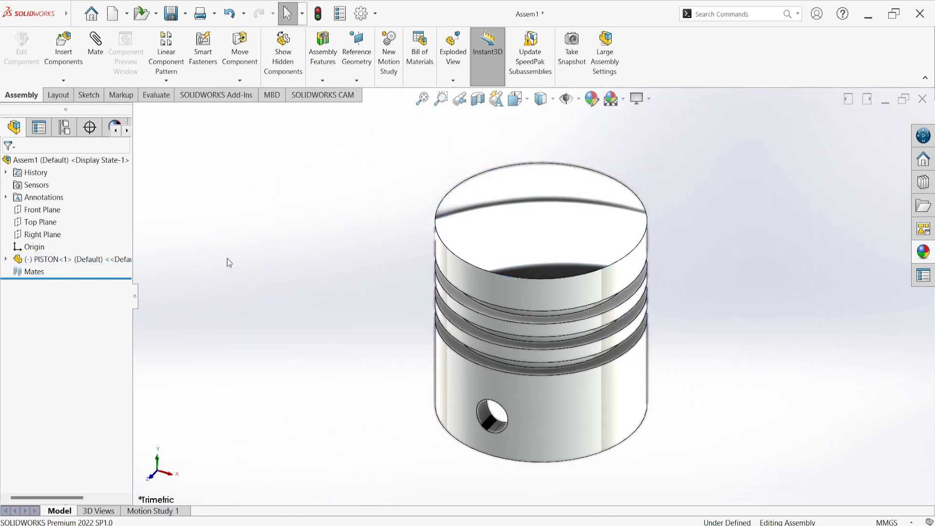
Add a coincident mate between the assembly's Front Plane and the PISTON's Front Plane
left_click(98, 49)
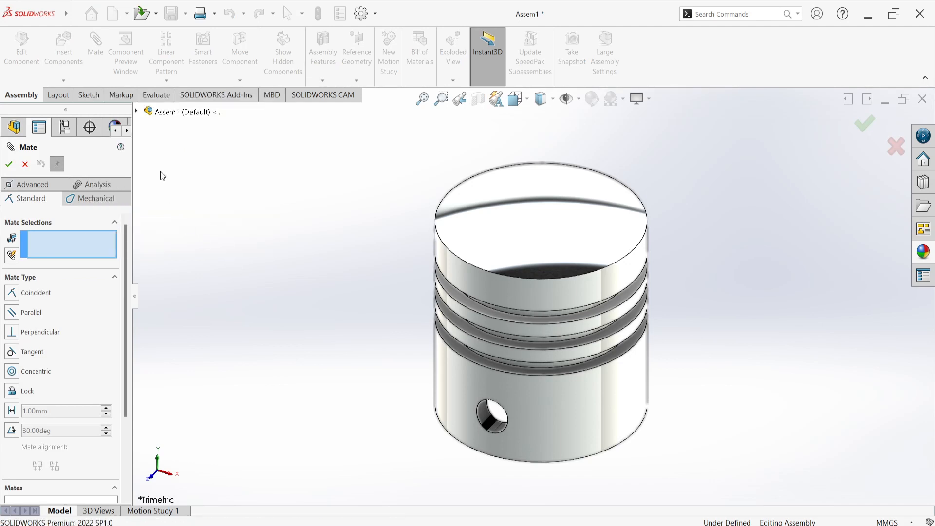
left_click(136, 112)
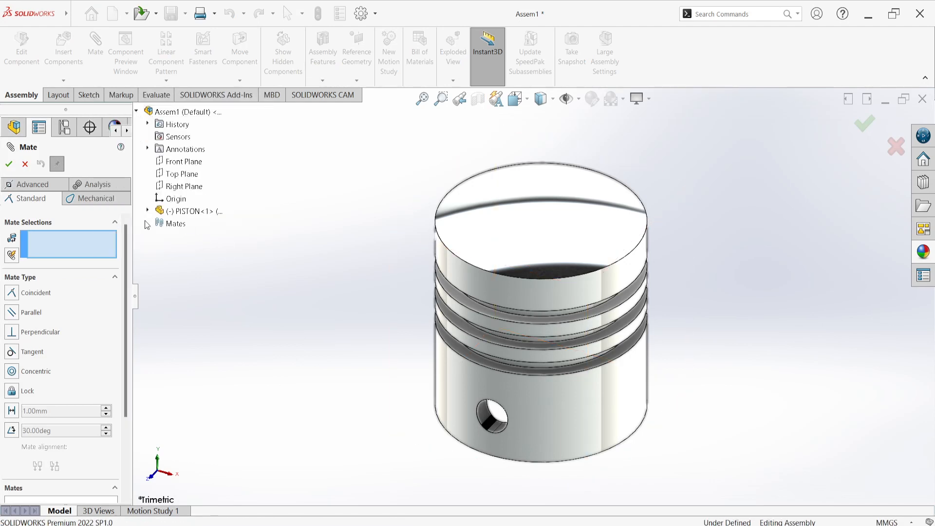
left_click(147, 211)
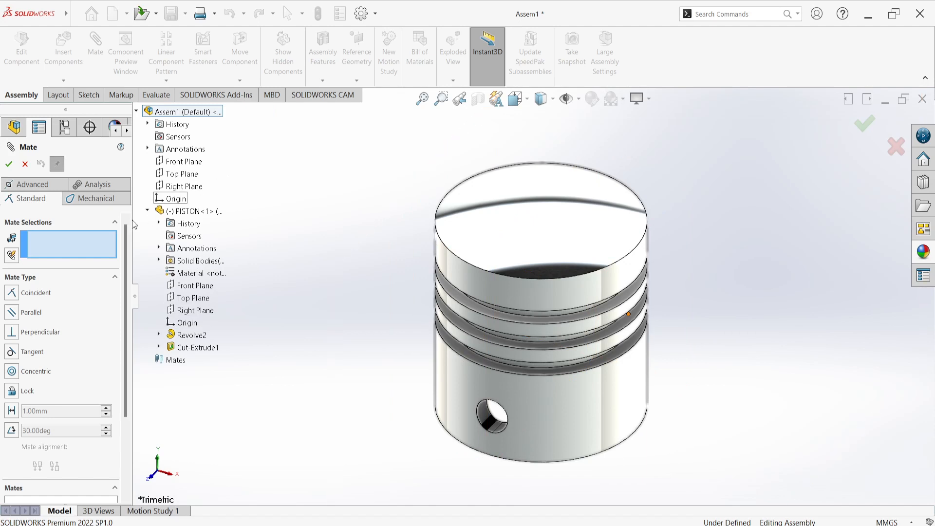
left_click(183, 162)
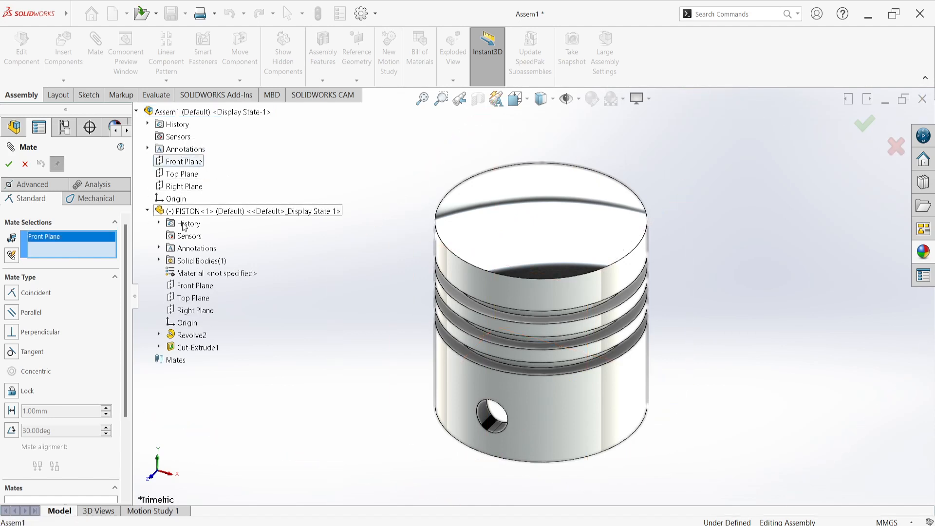
left_click(194, 287)
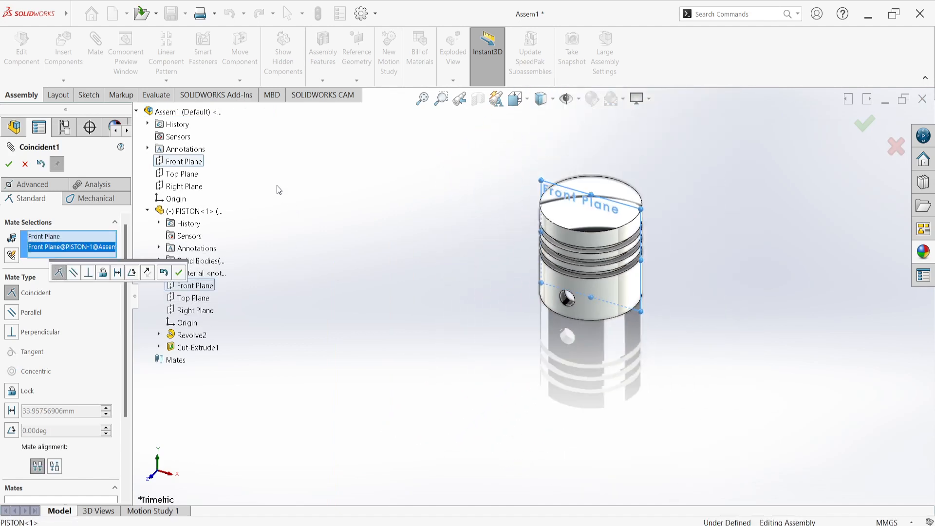
left_click(180, 274)
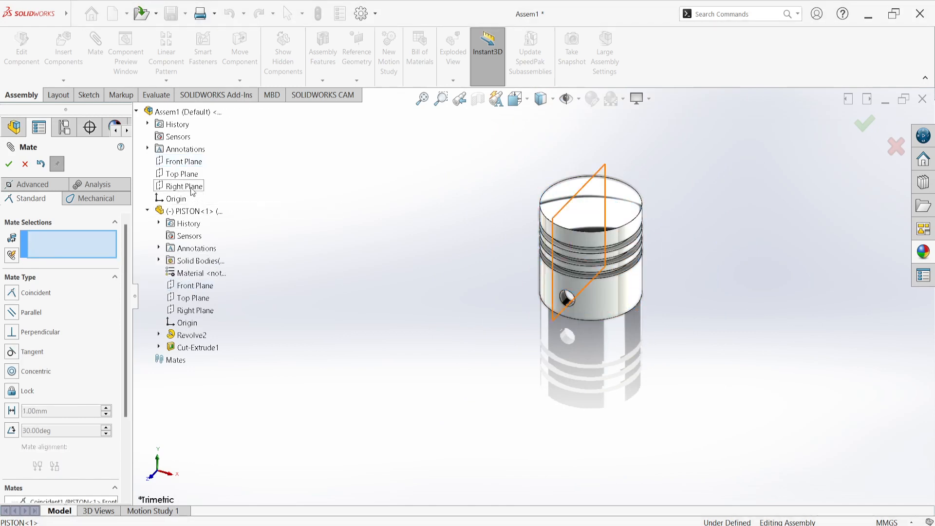
left_click(183, 174)
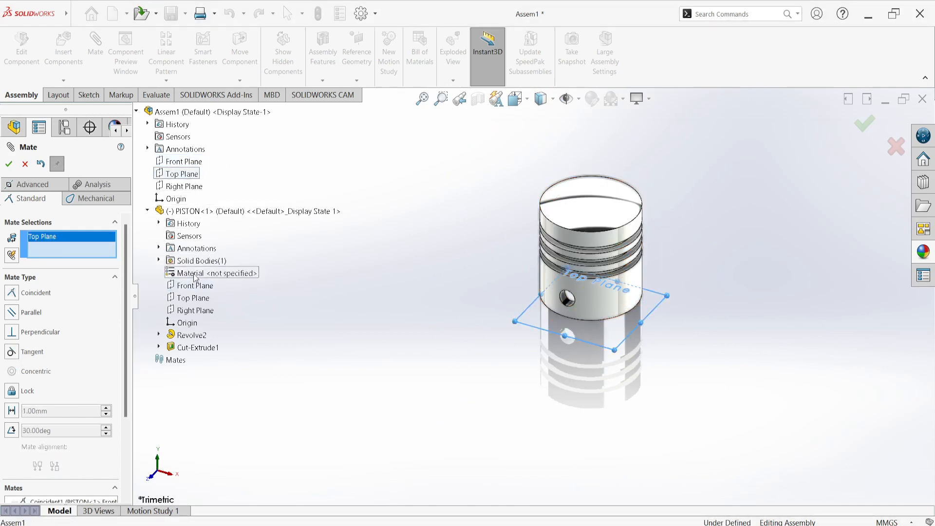
left_click(196, 309)
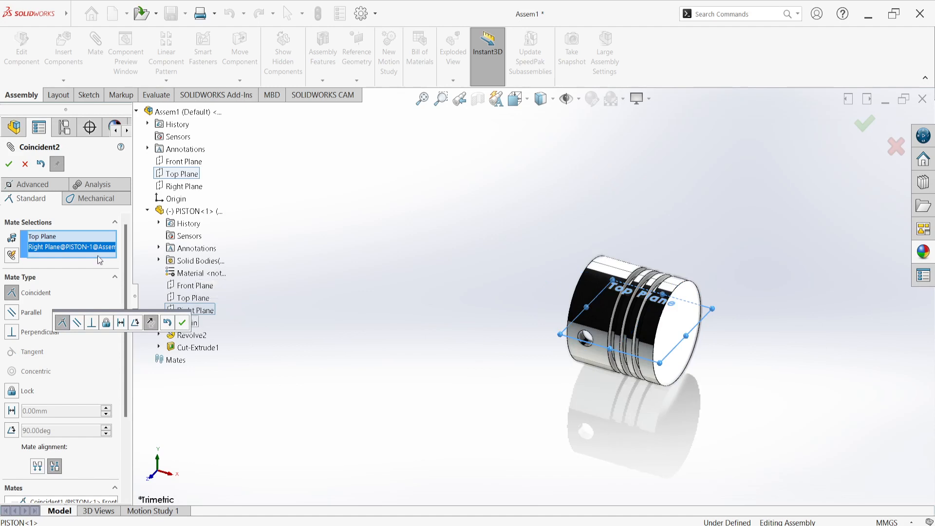
right_click(101, 251)
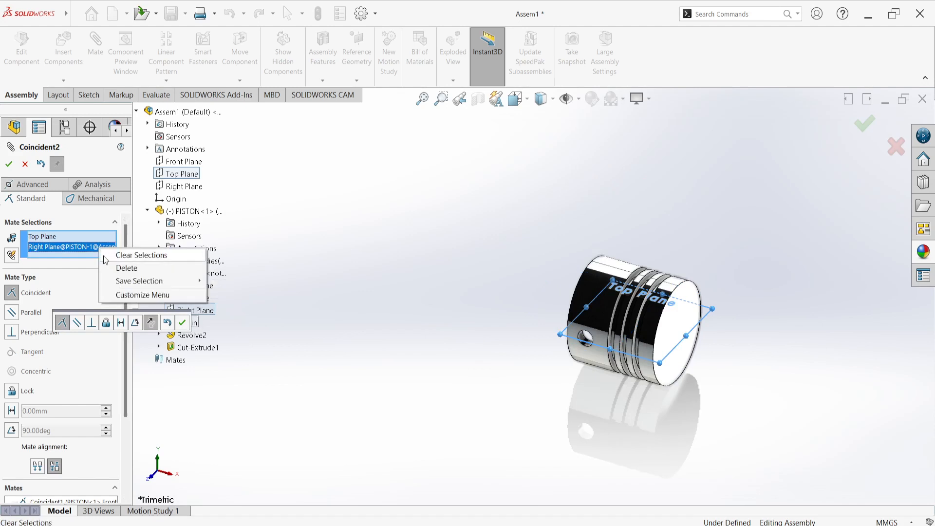
left_click(113, 268)
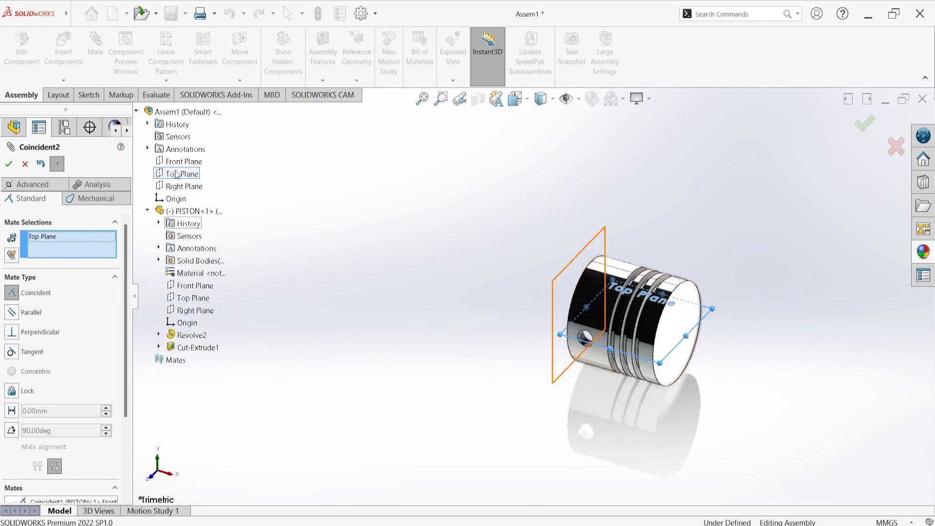
left_click(187, 298)
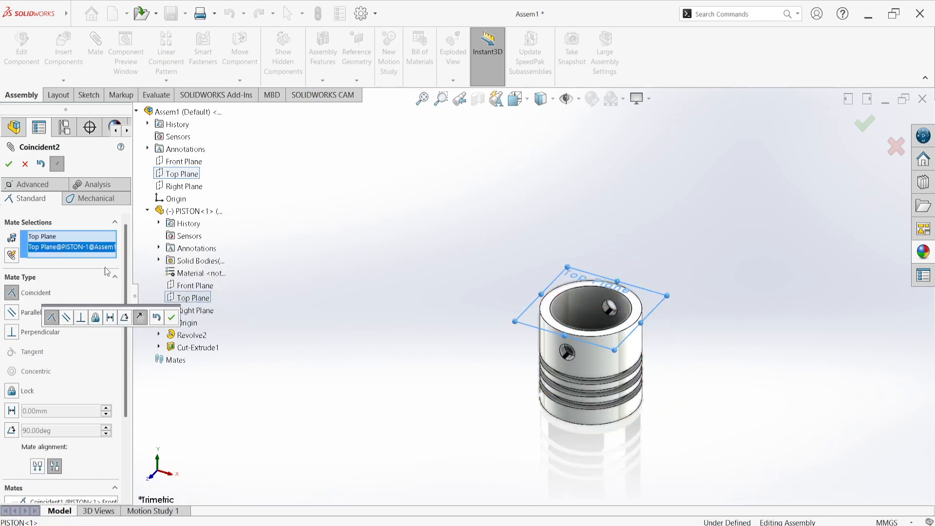
right_click(77, 248)
left_click(100, 257)
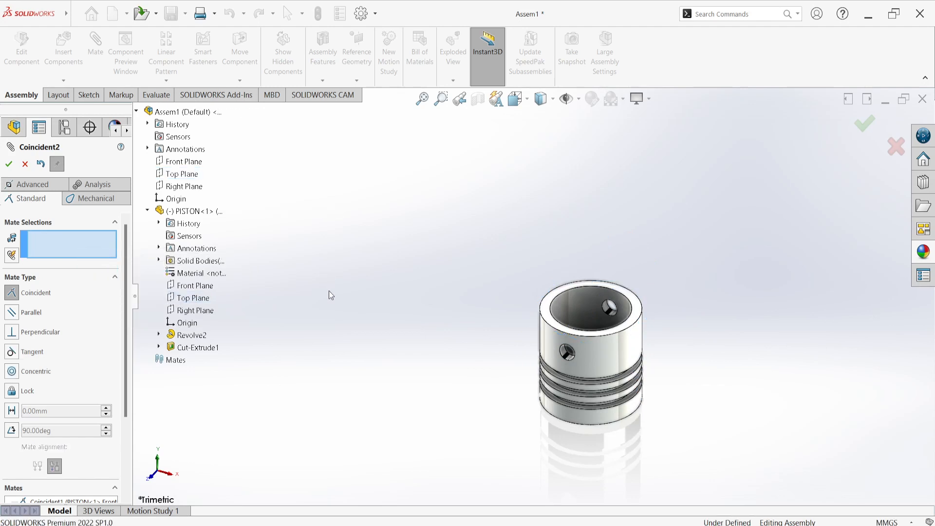
Add a coincident mate between the assembly's and the PISTON's Top Planes, flipping the mate alignment so the crown faces up
left_click(182, 174)
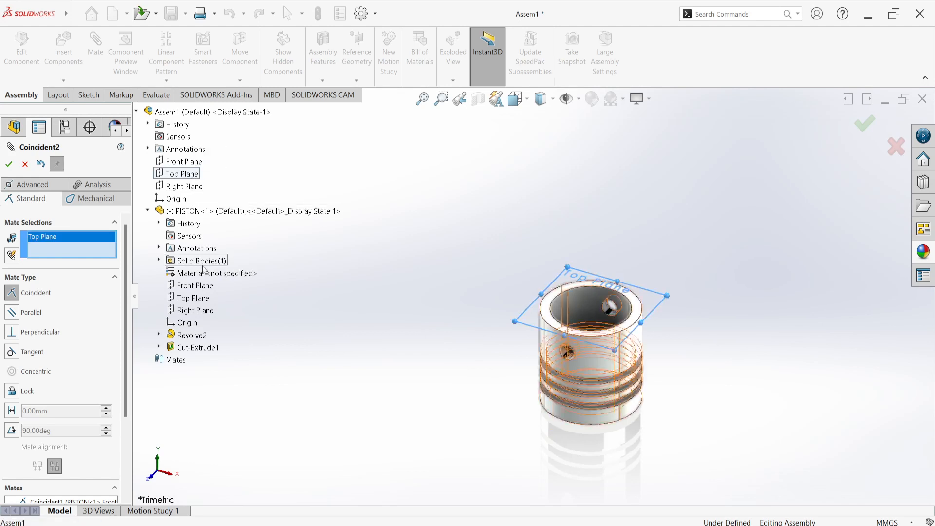
left_click(202, 298)
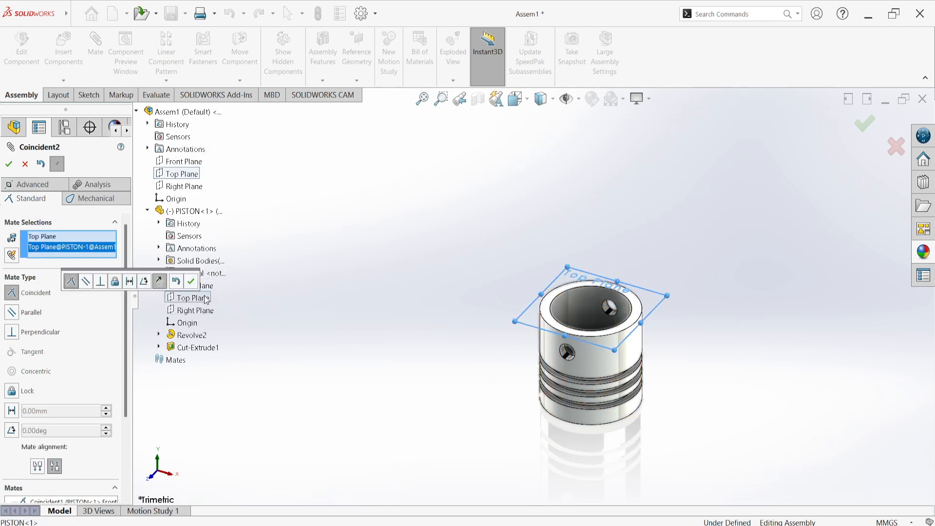
left_click(160, 281)
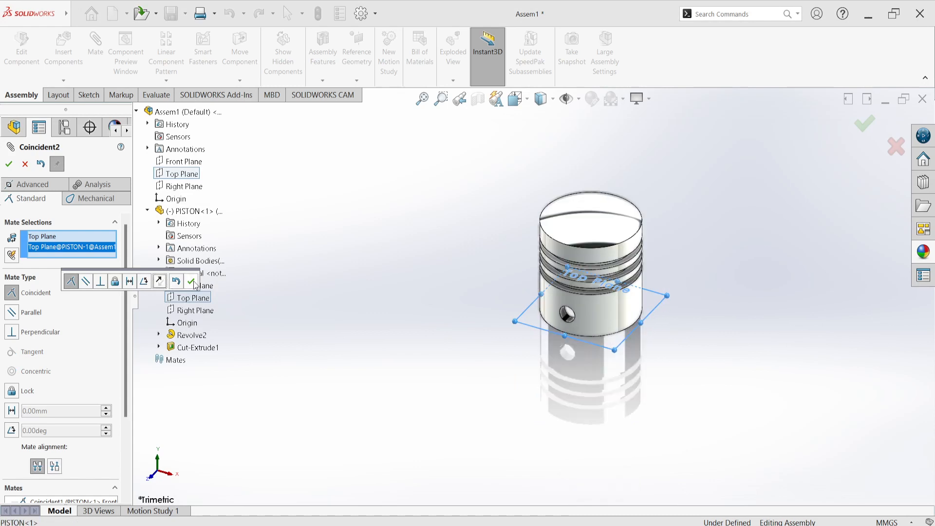
left_click(191, 282)
Add a coincident mate between the assembly's Right Plane and the PISTON's Right Plane, and finish mating
left_click(184, 186)
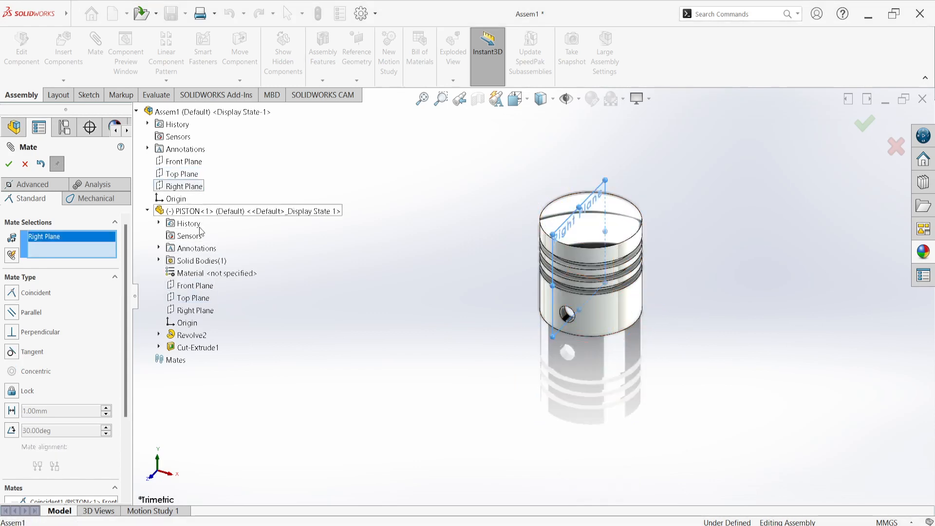
left_click(194, 310)
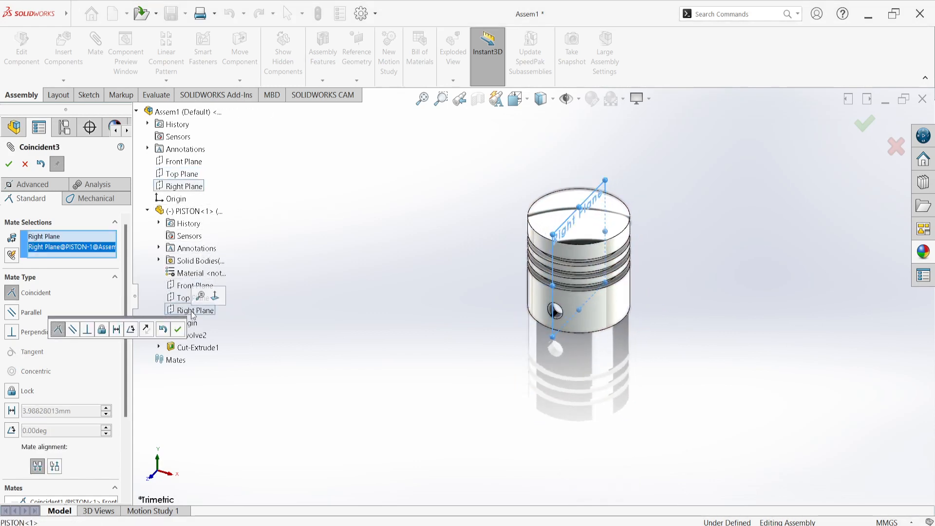
left_click(178, 331)
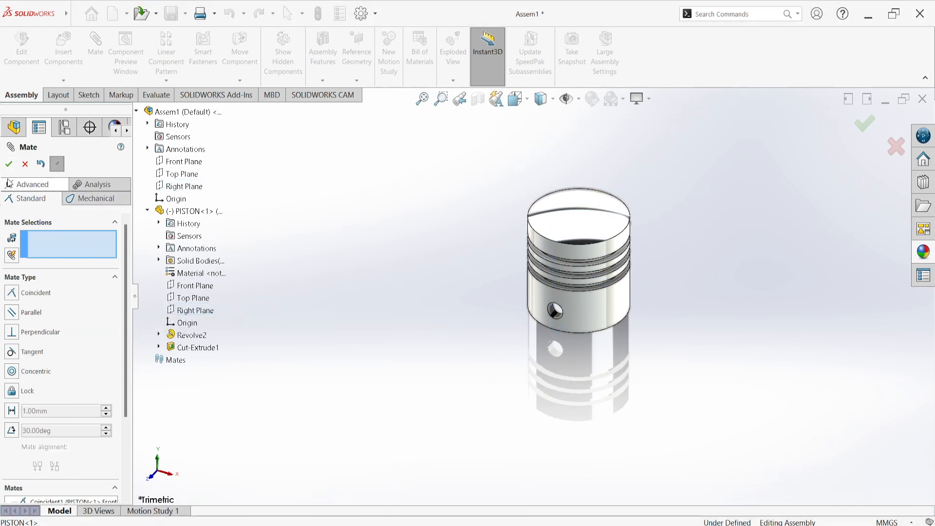
left_click(8, 163)
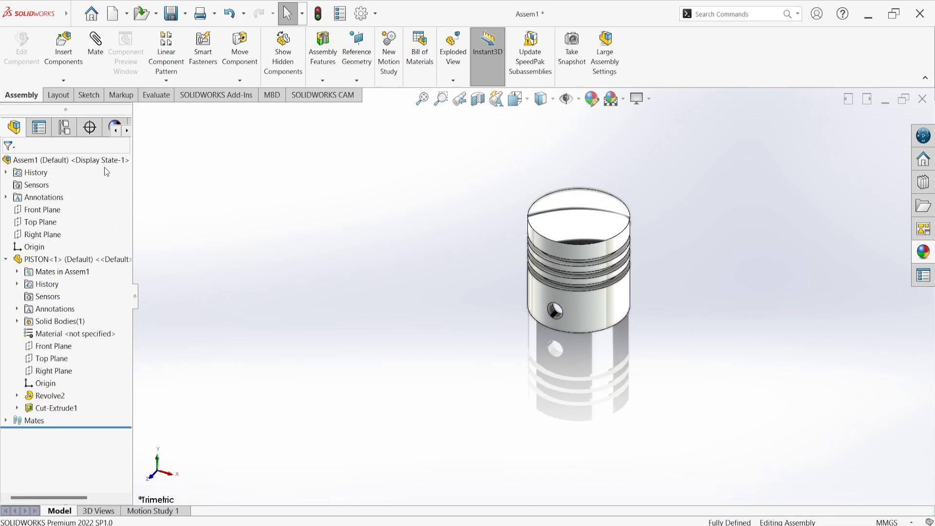
Insert the RING part into the assembly and place it in free space beside the piston
left_click(64, 66)
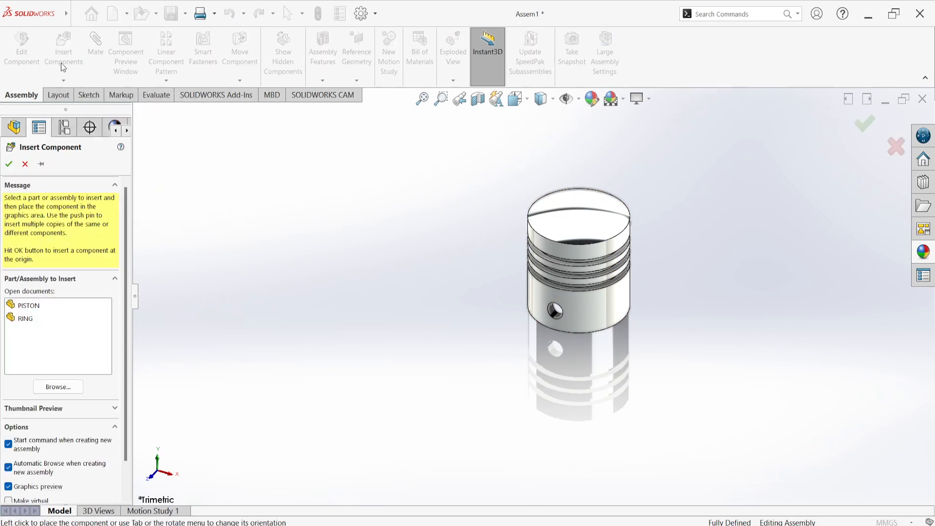
left_click(30, 319)
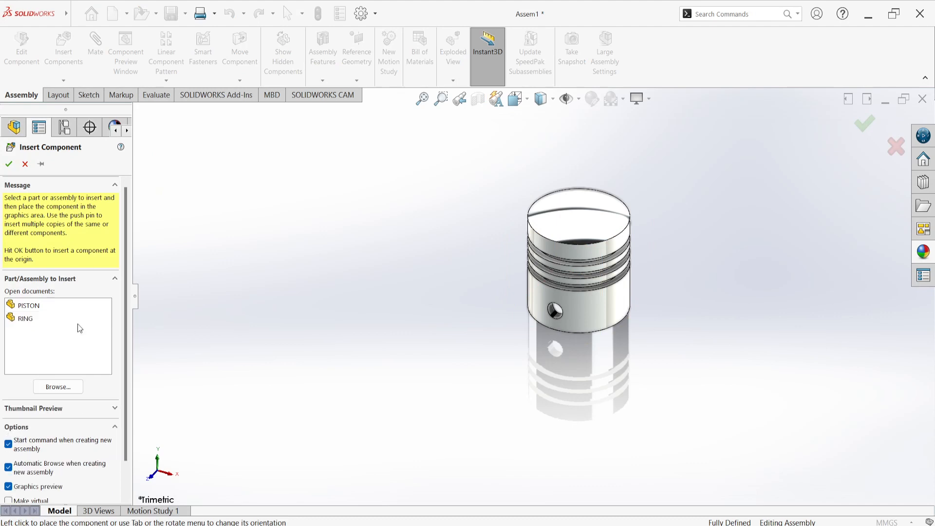
left_click(29, 319)
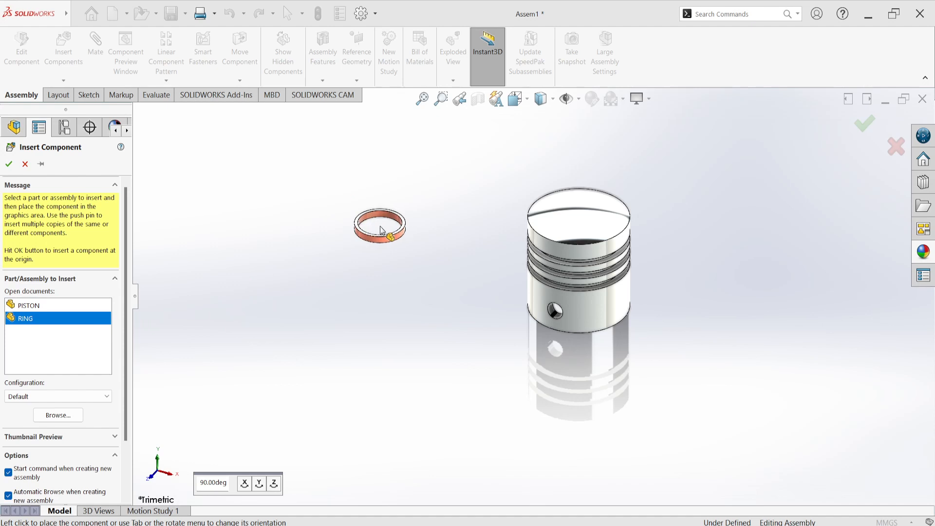
left_click(380, 258)
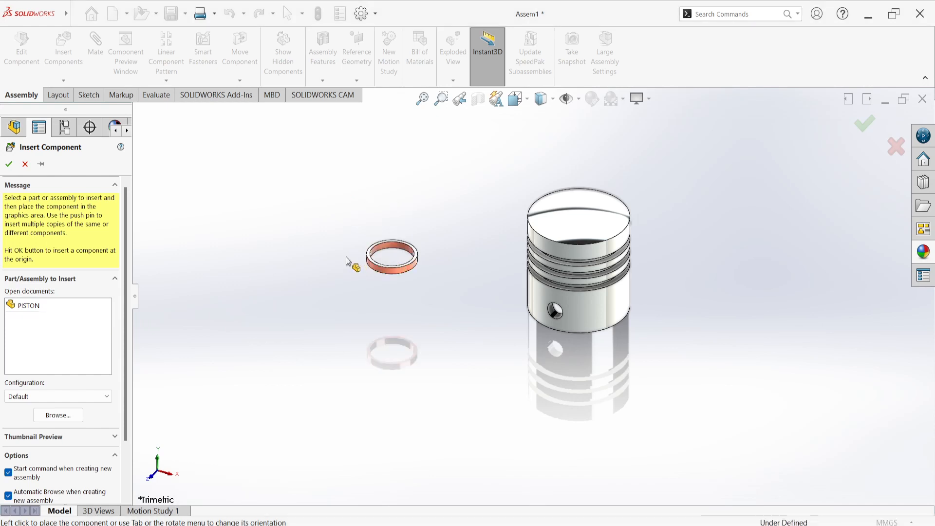
middle_click_drag(347, 300, 325, 457)
key("Escape")
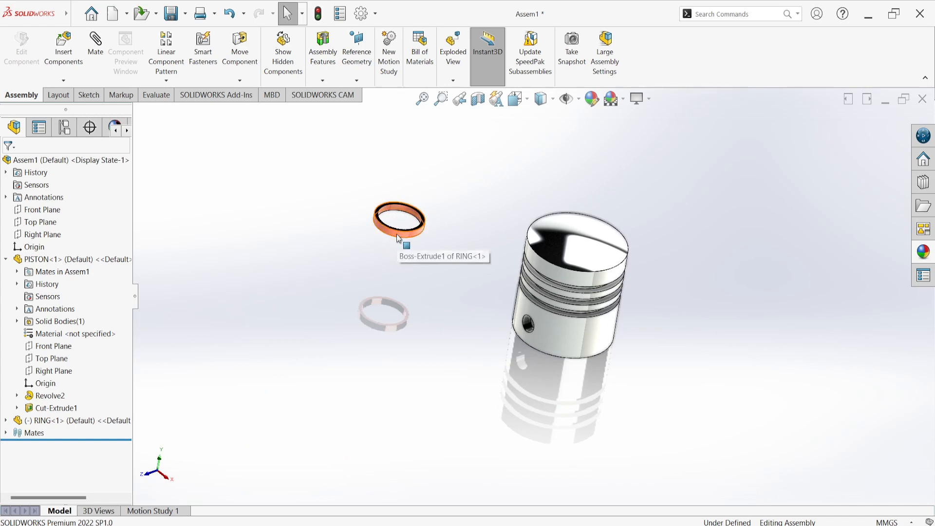
Open the RING part from the assembly and edit Sketch1 of its Boss-Extrude1 feature
right_click(398, 236)
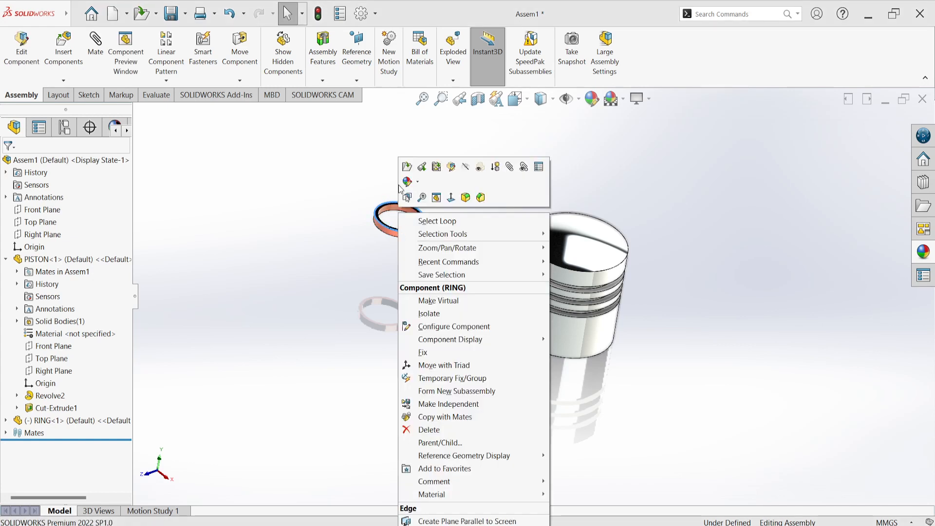
left_click(407, 167)
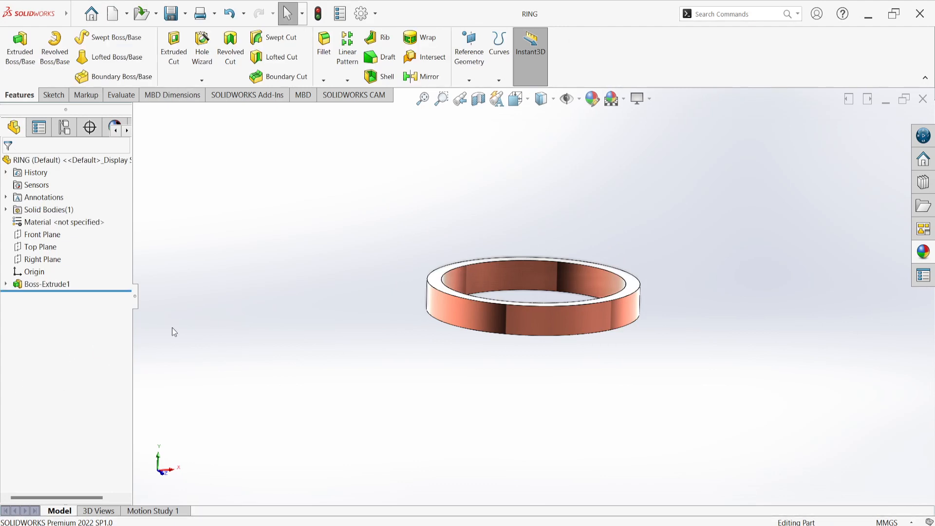
left_click(5, 284)
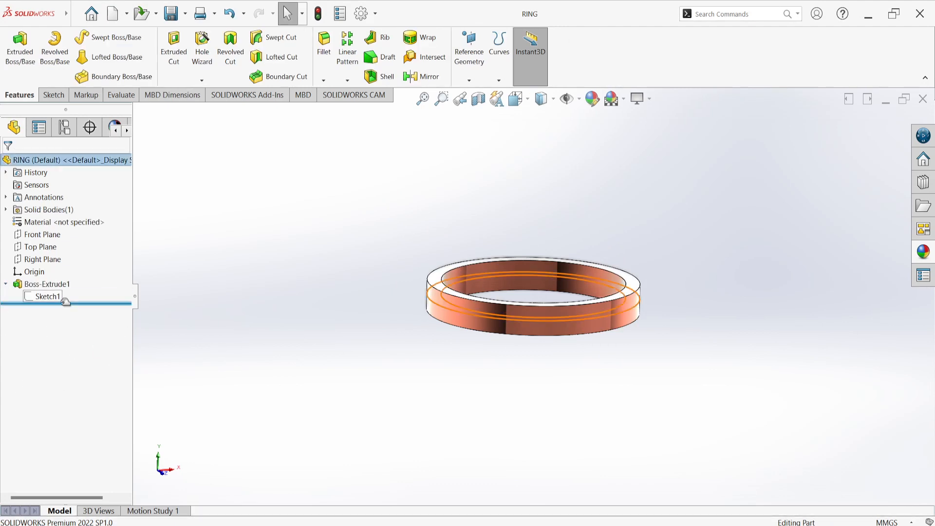
left_click(46, 296)
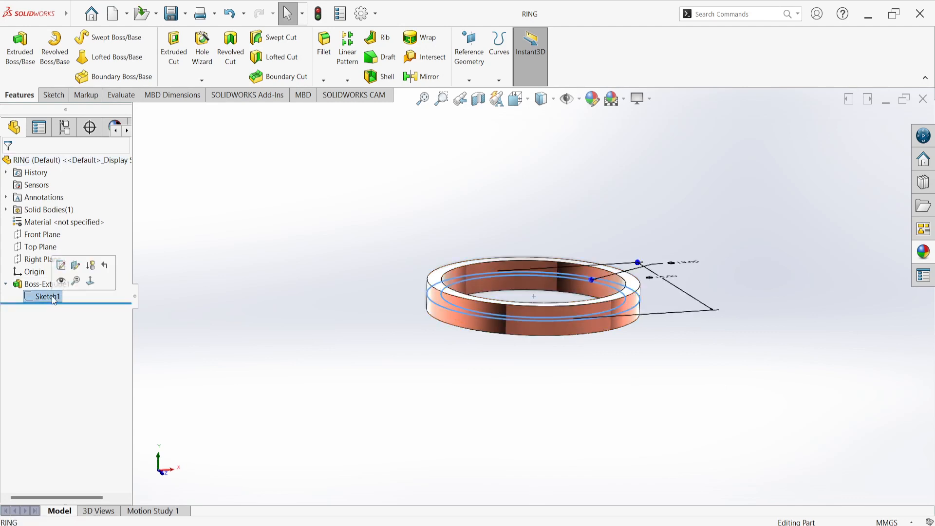
left_click(61, 265)
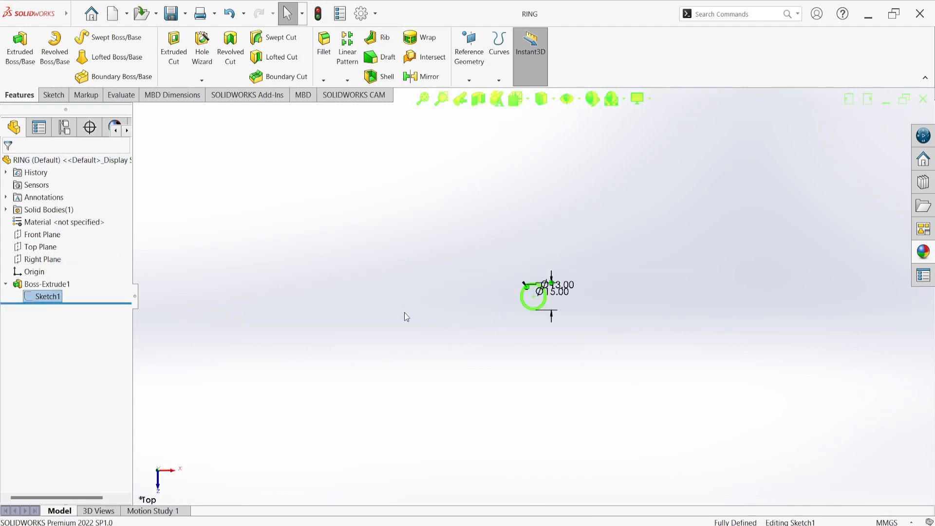
Set the ring sketch's outer diameter to 30 mm and its inner diameter to 26 mm
scroll(527, 292, "down", 10)
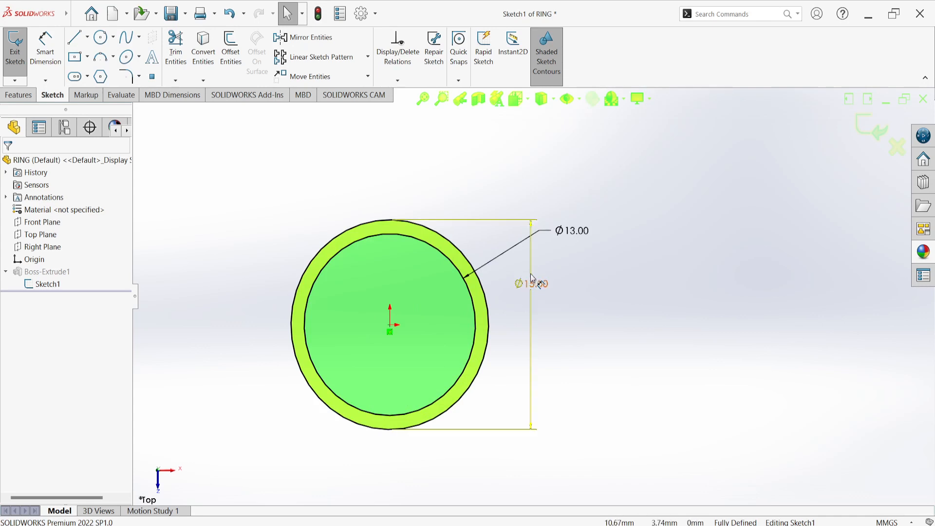
double_click(531, 284)
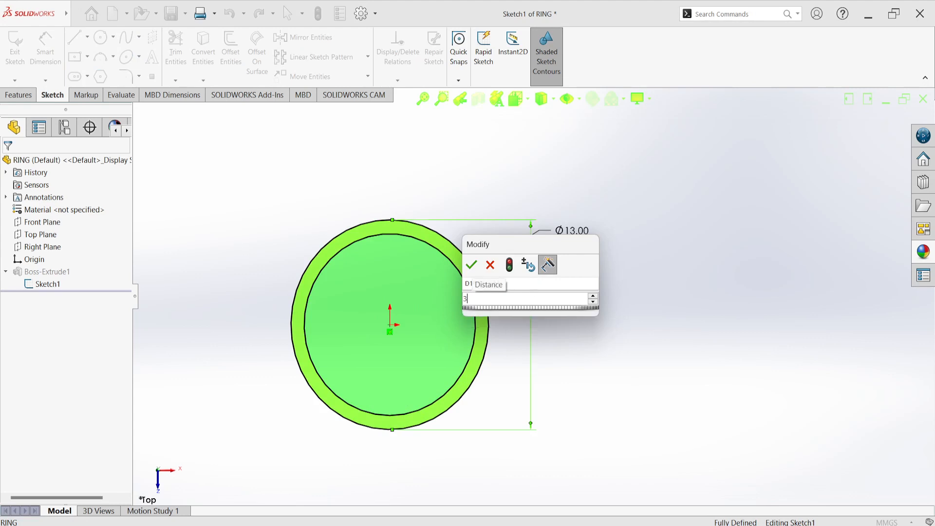
key("Return")
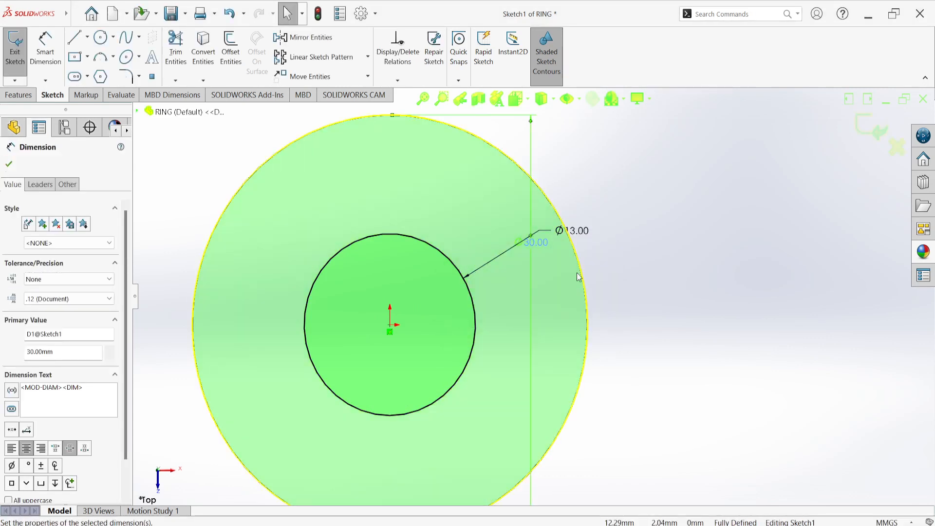
double_click(584, 232)
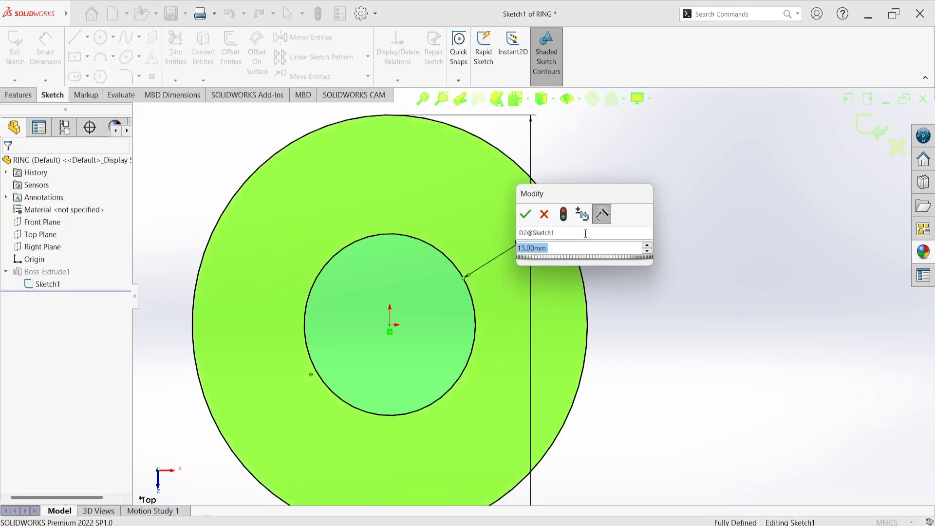
type("15")
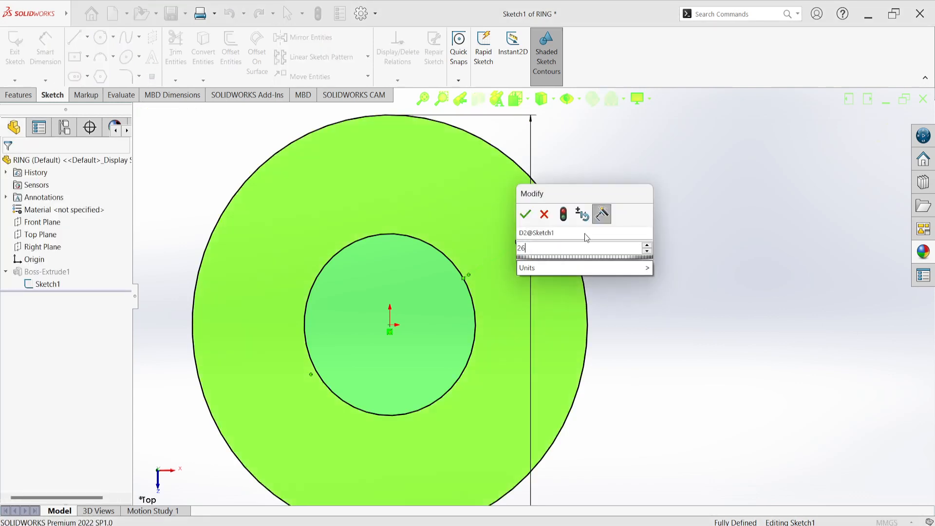
key("Return")
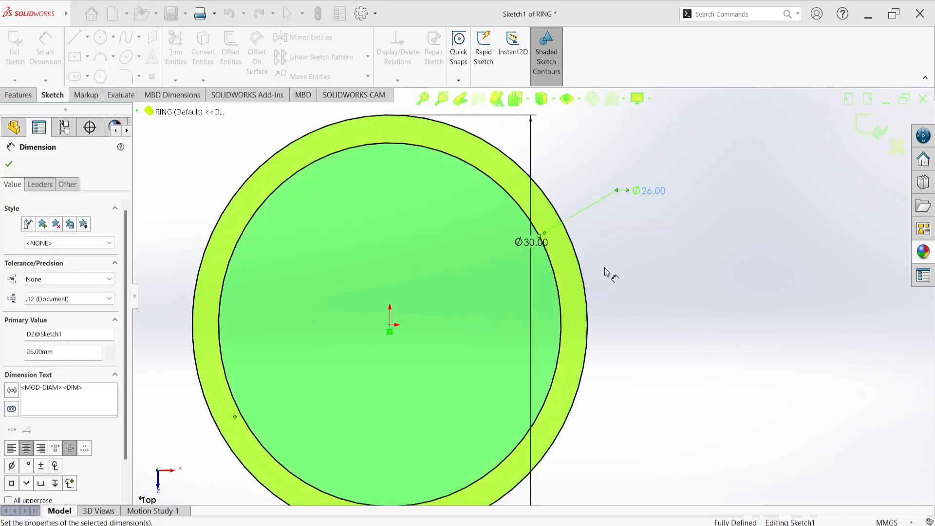
Finish editing the ring sketch and close the RING part with its changes saved, returning to the assembly
left_click(872, 128)
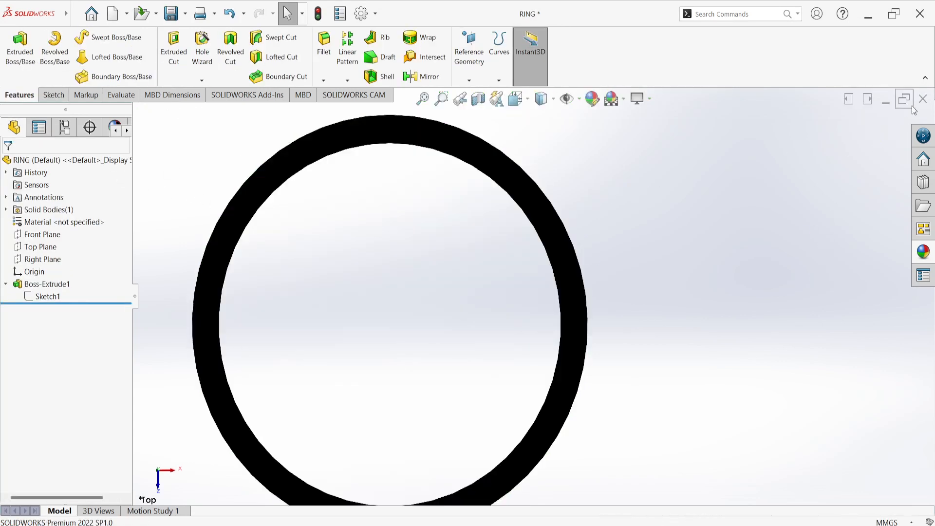
left_click(918, 102)
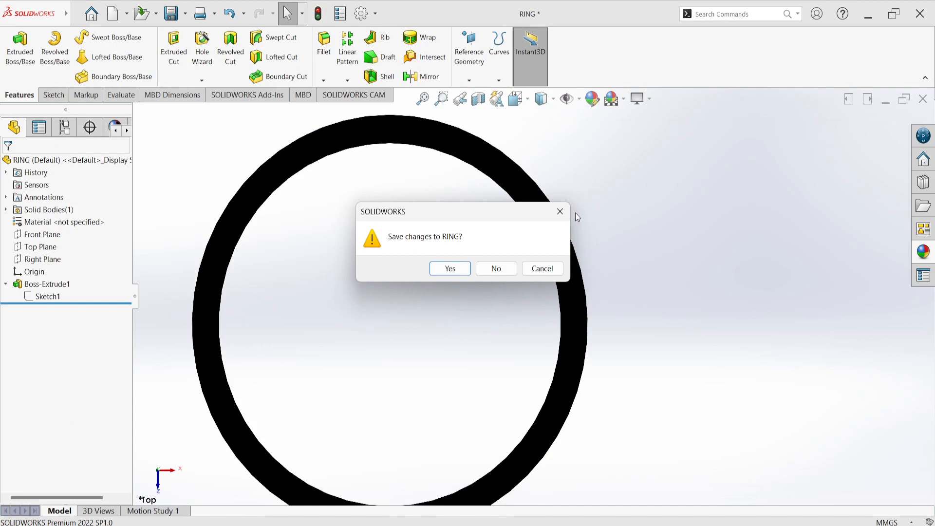
left_click(444, 269)
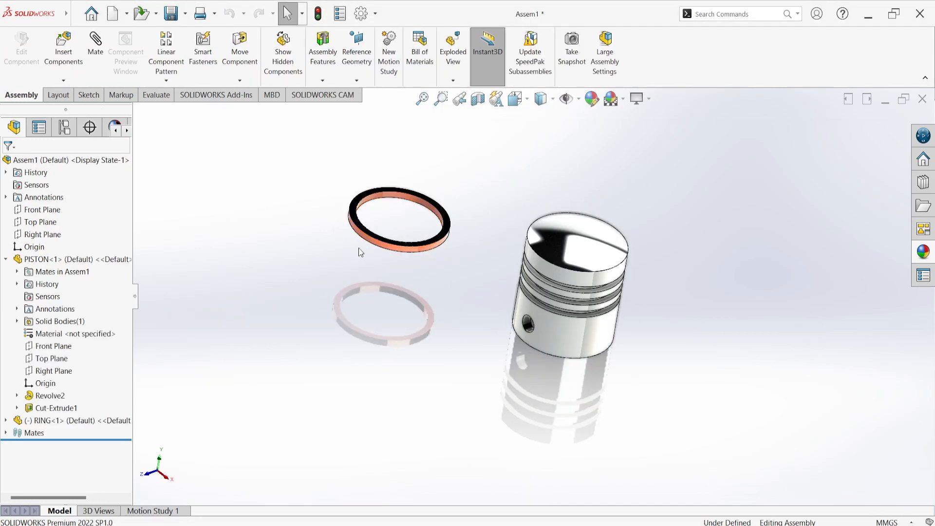
middle_click_drag(445, 279, 476, 270)
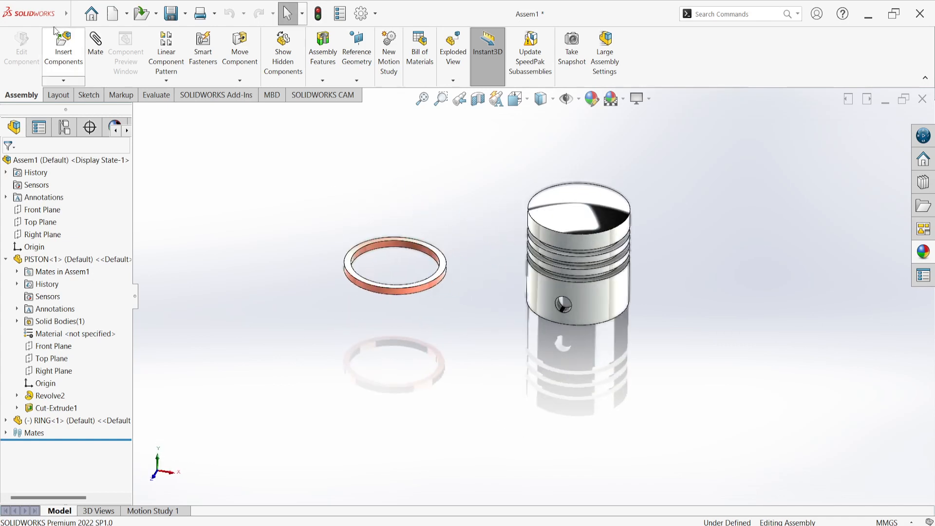
left_click(97, 46)
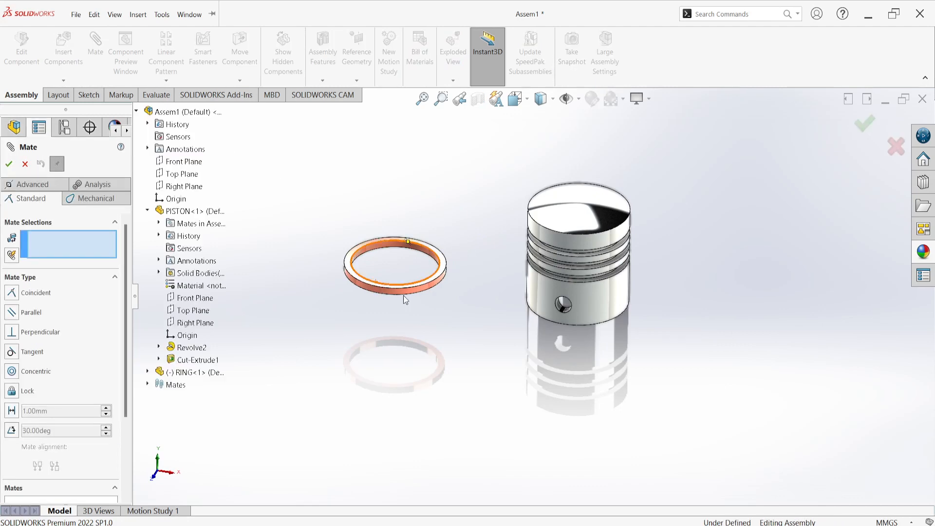
scroll(609, 365, "down", 2)
scroll(604, 362, "down", 2)
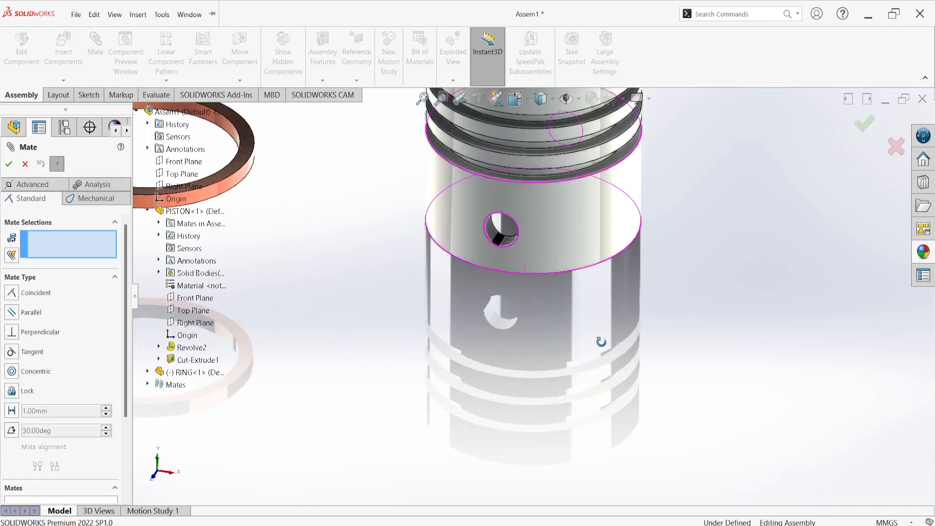
middle_click_drag(604, 362, 599, 165)
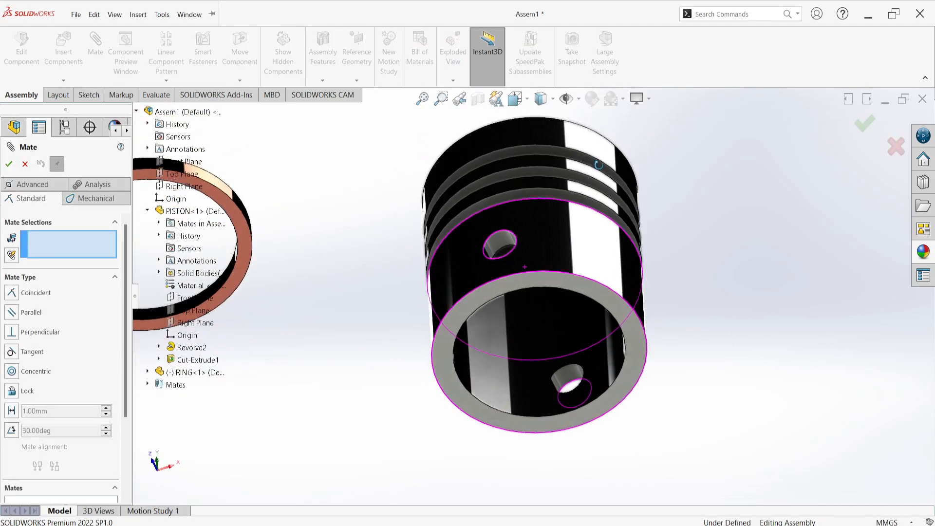
left_click(511, 373)
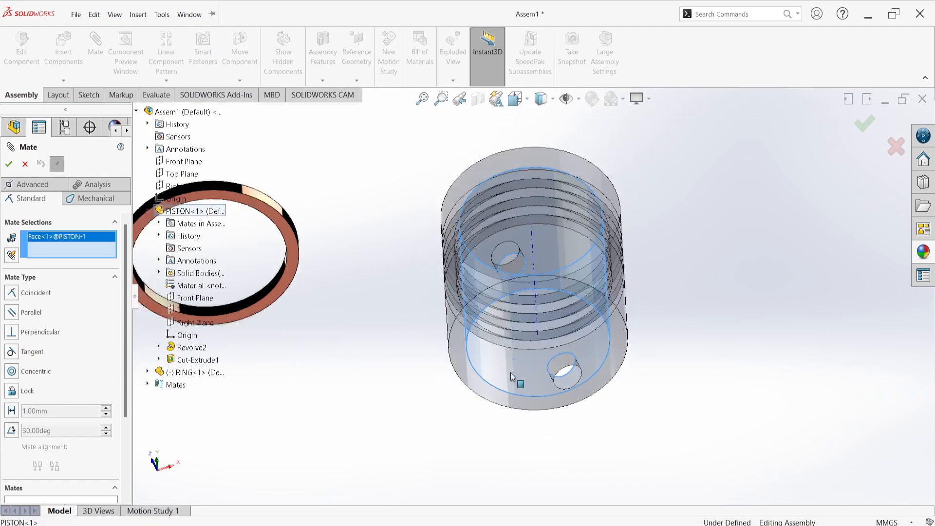
scroll(510, 372, "up", 5)
scroll(426, 325, "down", 5)
scroll(408, 303, "down", 3)
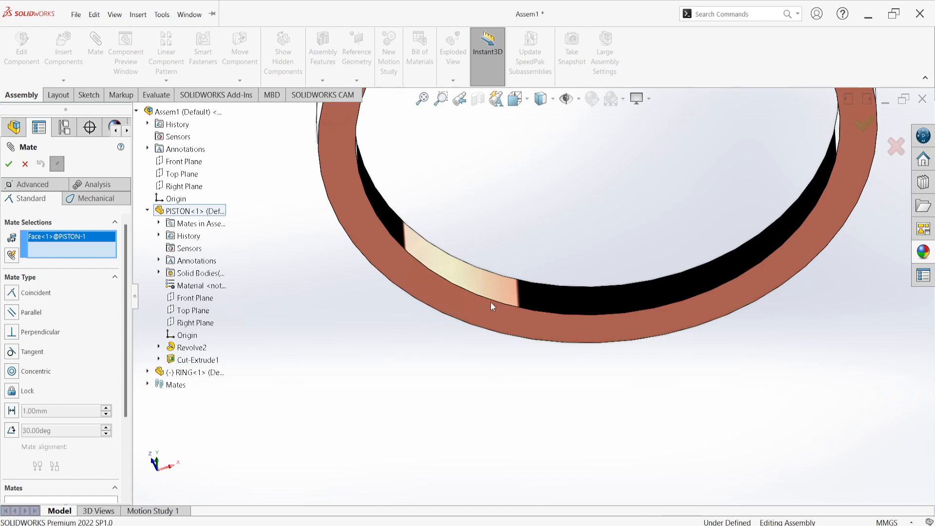
middle_click_drag(490, 302, 514, 418)
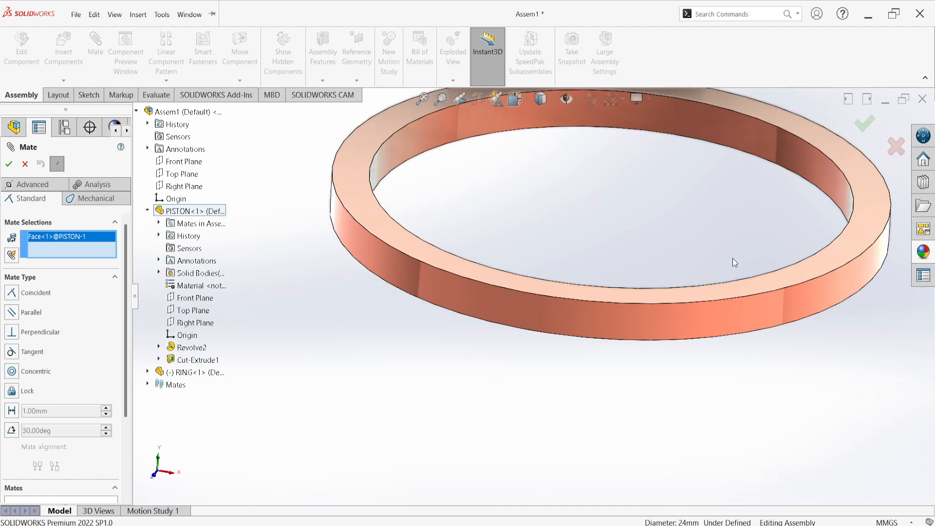
scroll(596, 248, "up", 1)
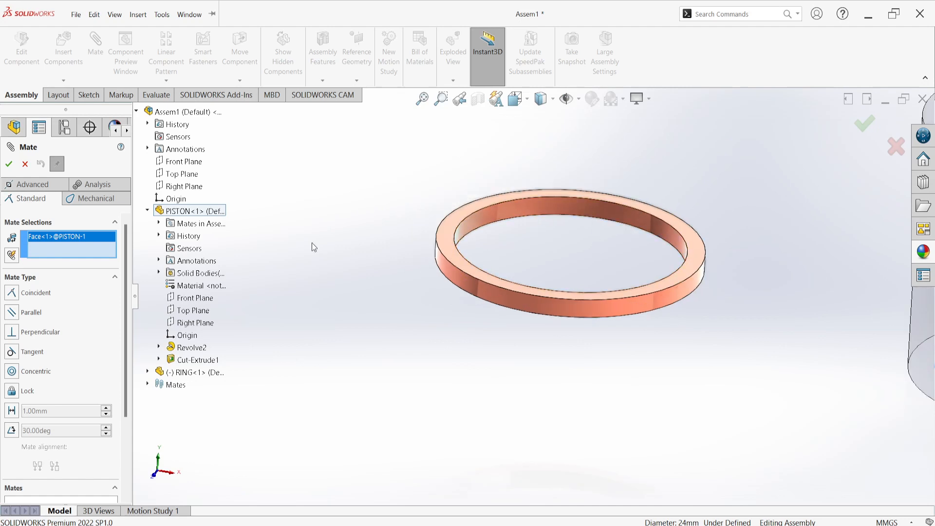
right_click(83, 240)
left_click(119, 247)
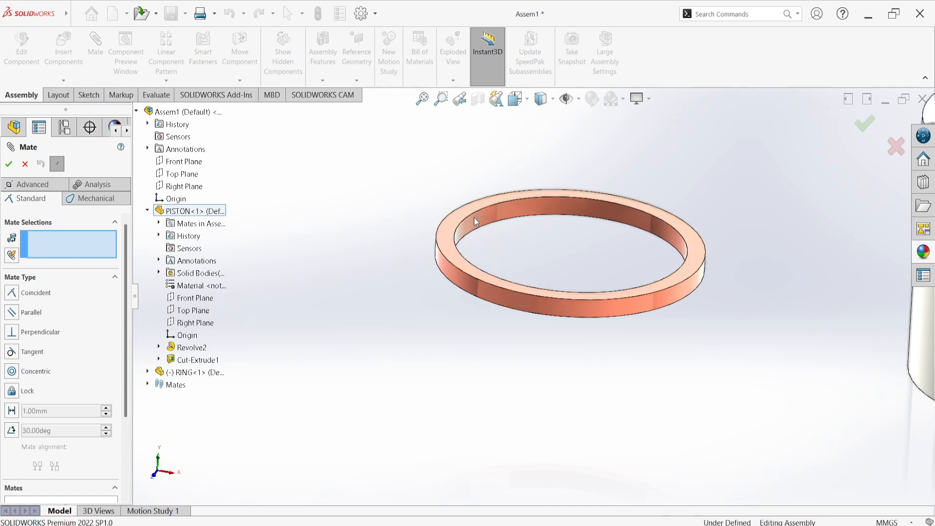
middle_click_drag(411, 249, 405, 274)
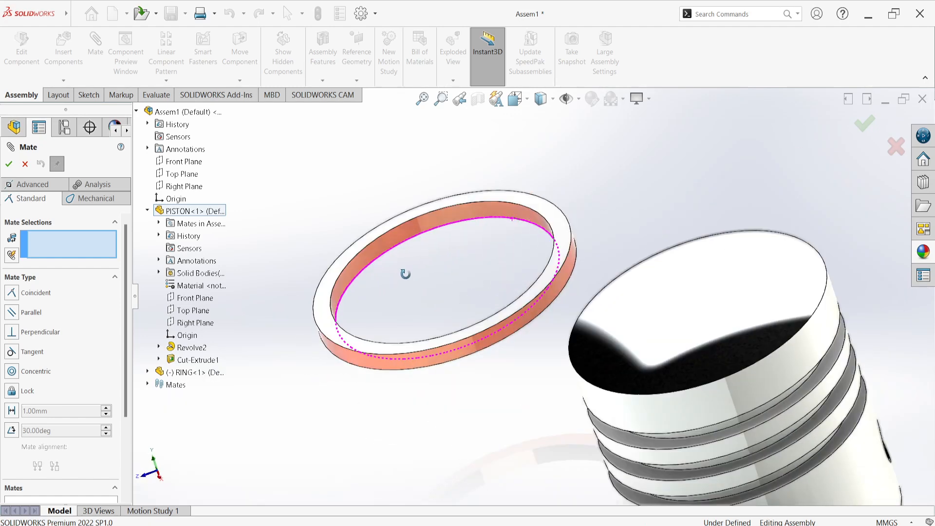
scroll(434, 290, "down", 6)
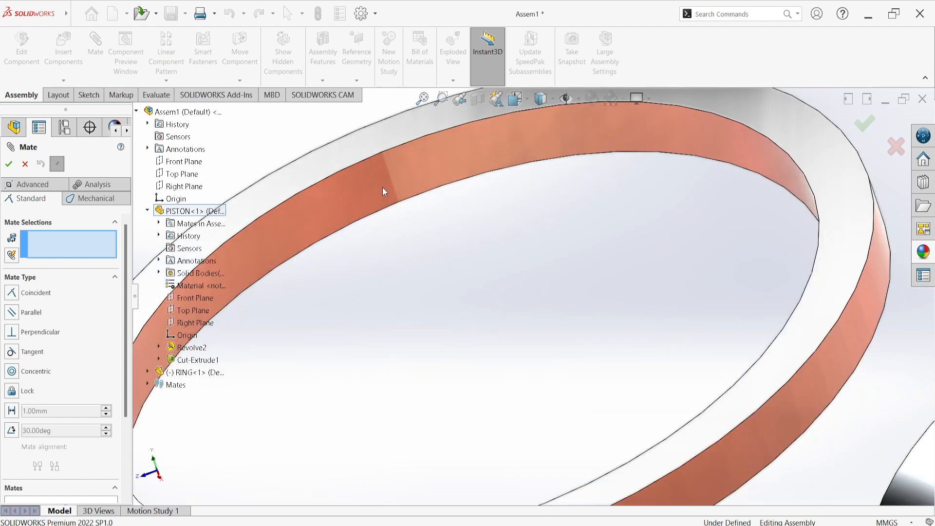
scroll(394, 172, "up", 6)
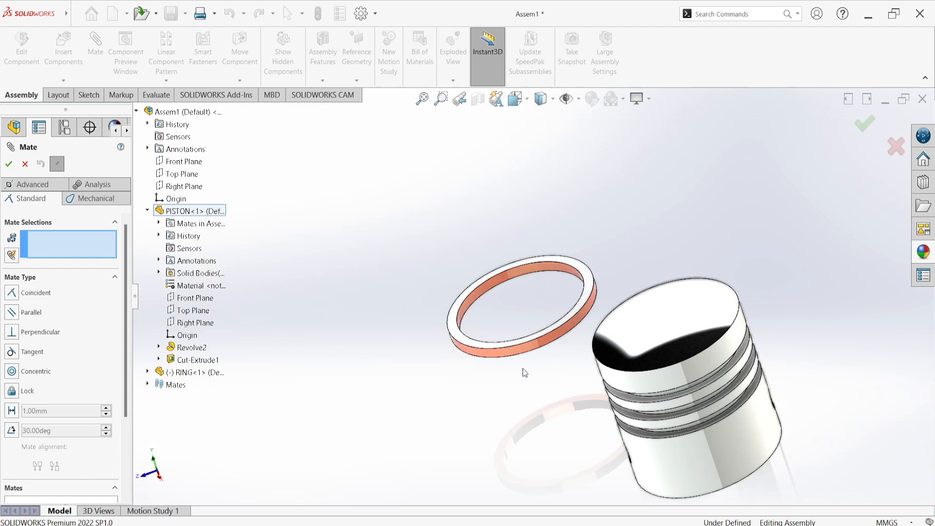
middle_click_drag(523, 368, 516, 219)
scroll(580, 460, "down", 3)
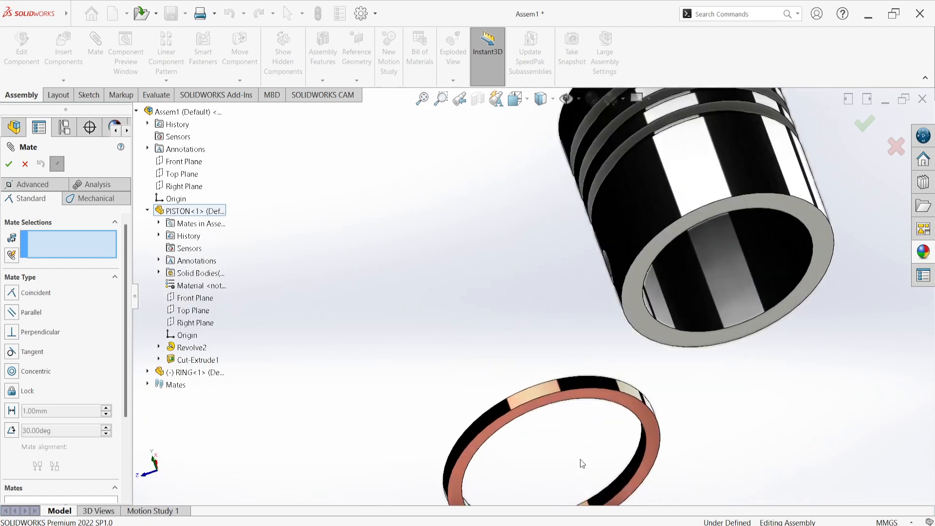
scroll(596, 470, "down", 2)
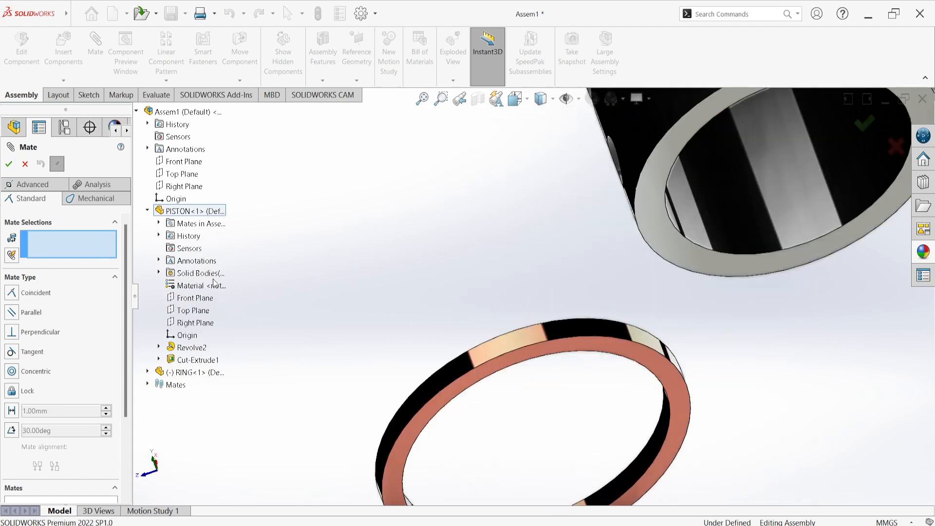
left_click(25, 164)
scroll(390, 293, "up", 4)
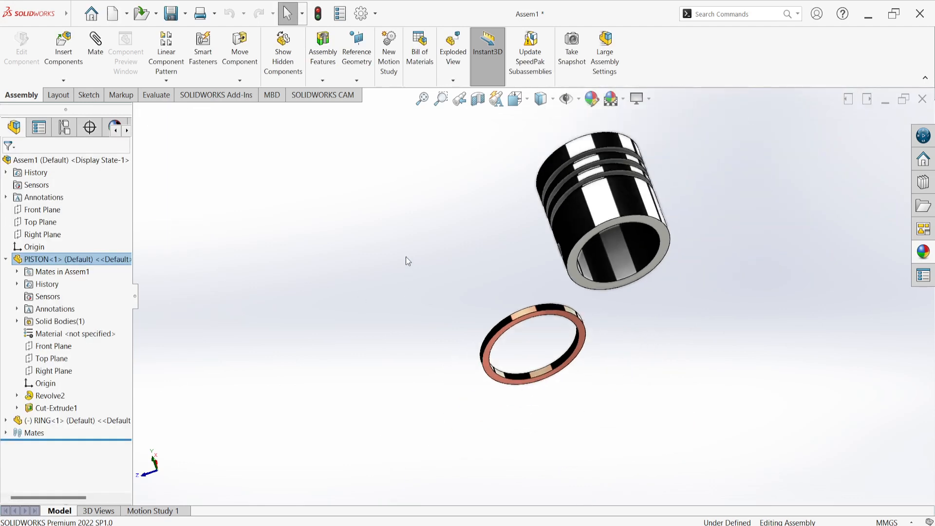
Rebuild the assembly and move the resized ring in free space beside the piston
middle_click_drag(405, 256, 468, 396)
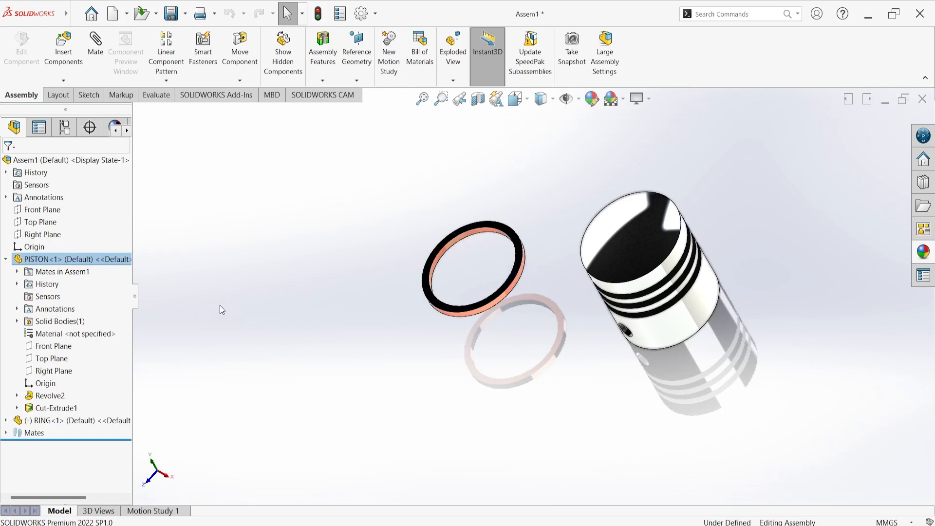
middle_click_drag(220, 306, 304, 235)
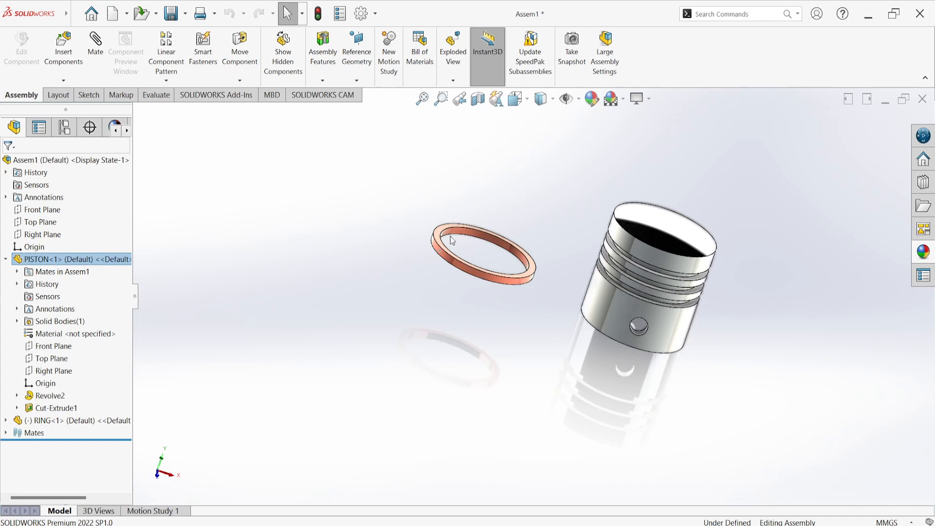
left_click_drag(435, 251, 400, 228)
left_click(319, 12)
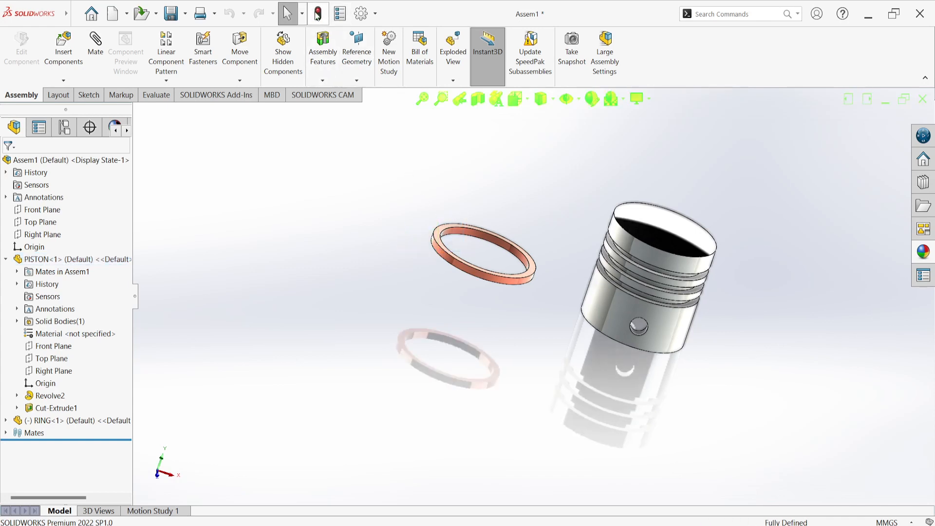
left_click_drag(448, 263, 437, 232)
key("Escape")
middle_click_drag(463, 256, 481, 441)
scroll(472, 320, "down", 3)
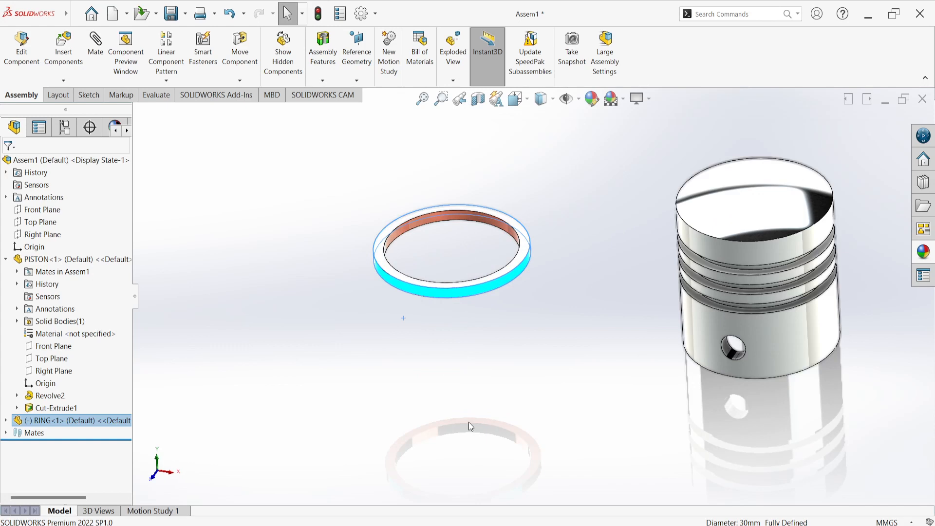
left_click(308, 257)
Add a concentric mate between the ring's inner cylindrical face and the outer cylindrical face of the piston's skirt
left_click(98, 44)
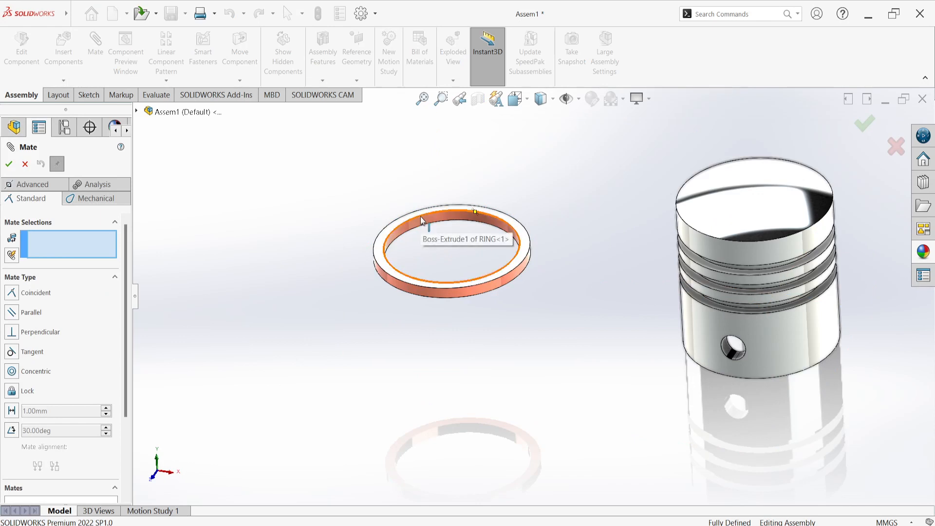
scroll(422, 232, "down", 5)
left_click(602, 458)
scroll(603, 456, "up", 5)
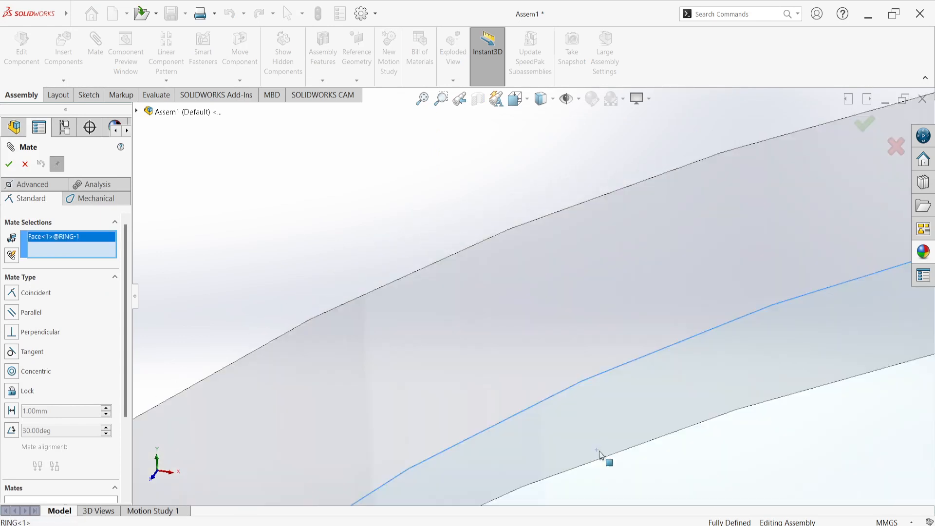
scroll(556, 385, "up", 5)
middle_click_drag(570, 411, 556, 217)
middle_click_drag(641, 271, 677, 387)
scroll(677, 388, "down", 8)
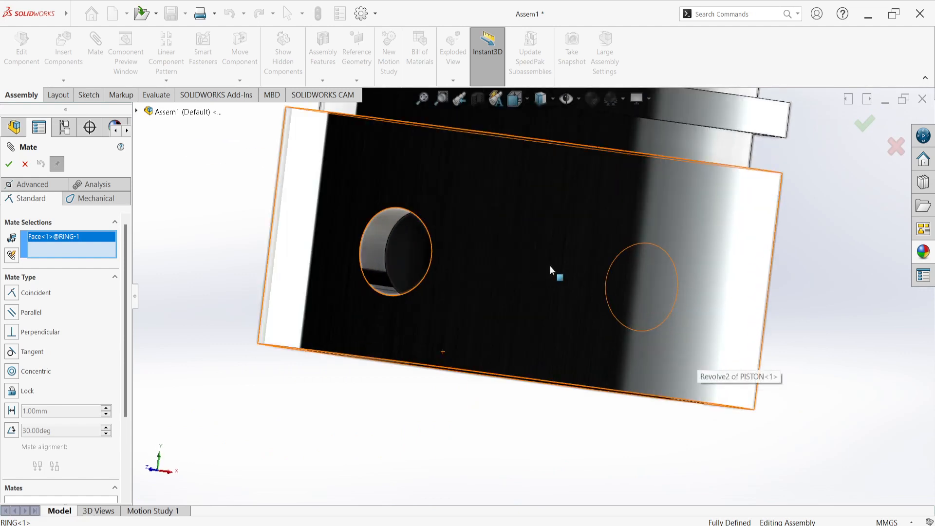
left_click(550, 266)
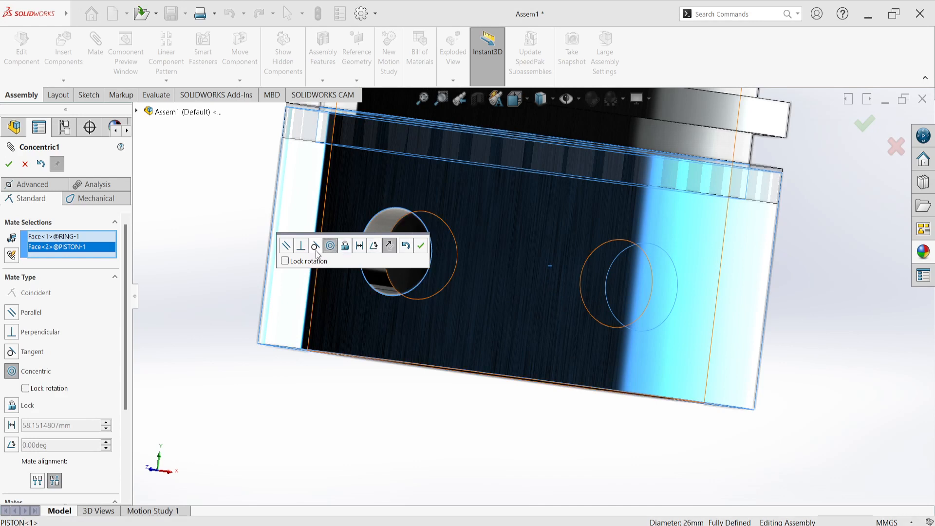
left_click(421, 246)
Slide the concentric ring along the piston's axis and park it in free space above the piston crown
scroll(421, 249, "up", 5)
middle_click_drag(403, 265, 410, 300)
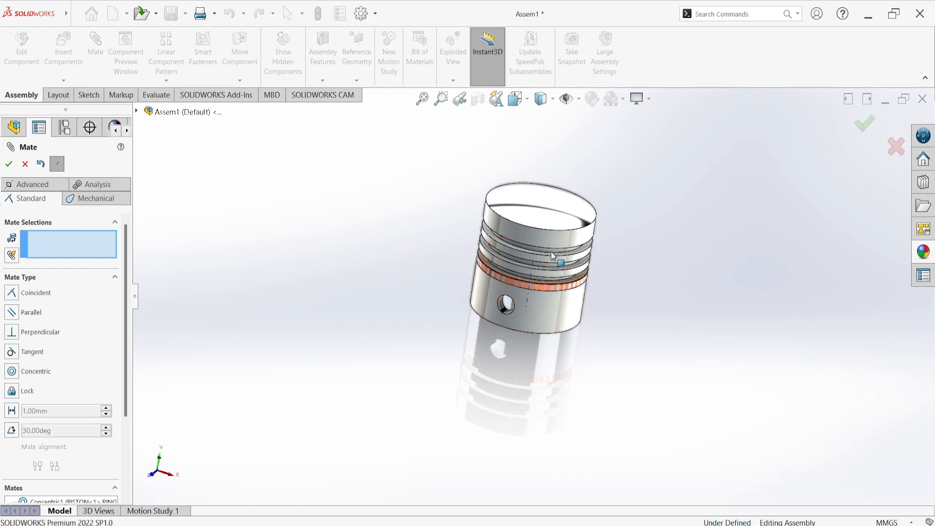
middle_click_drag(493, 402, 509, 291)
scroll(509, 292, "down", 6)
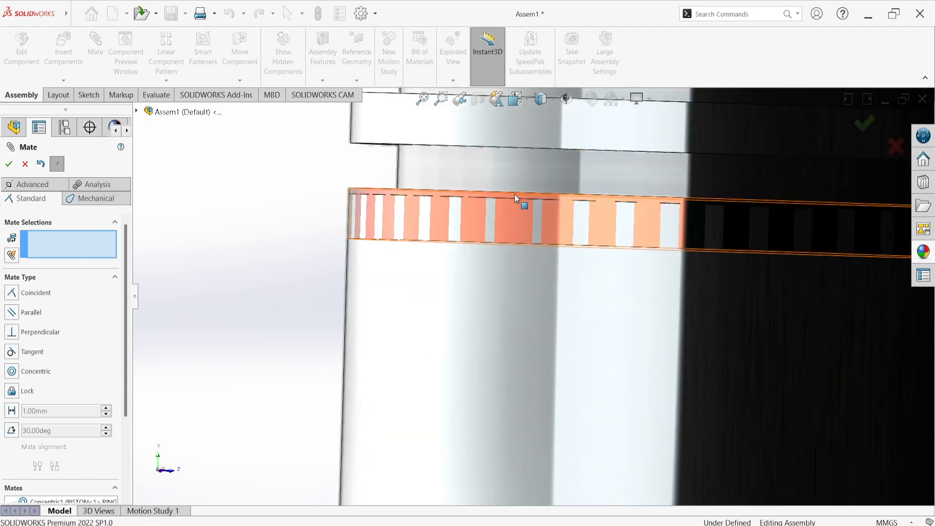
left_click_drag(518, 186, 535, 151)
scroll(534, 173, "up", 8)
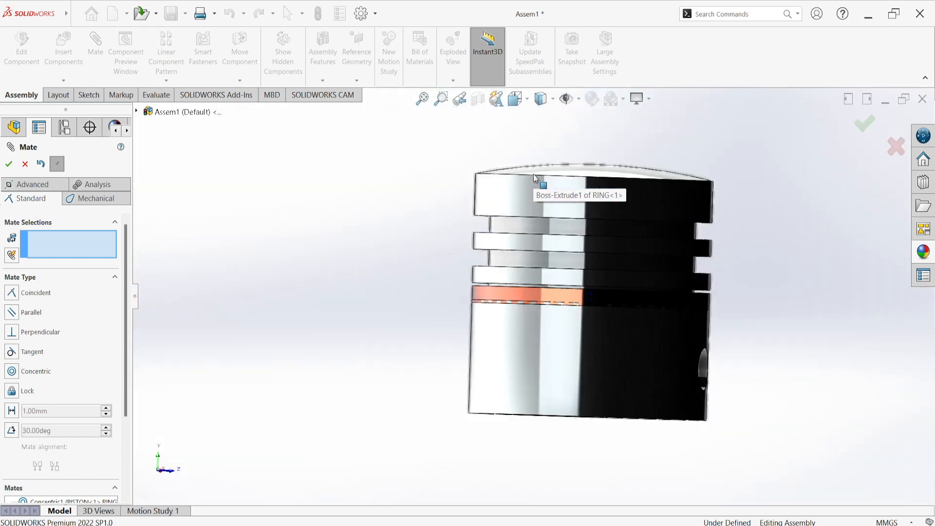
middle_click_drag(534, 174, 534, 236)
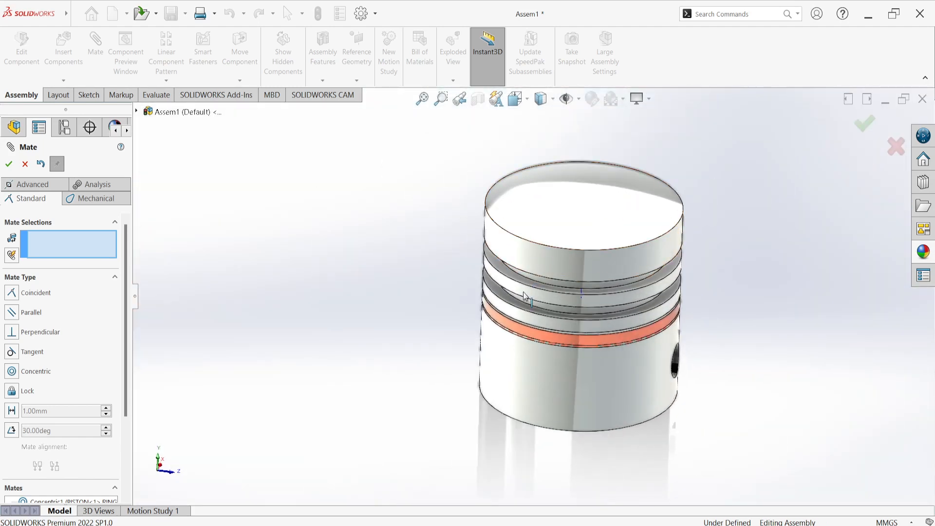
left_click_drag(533, 344, 570, 137)
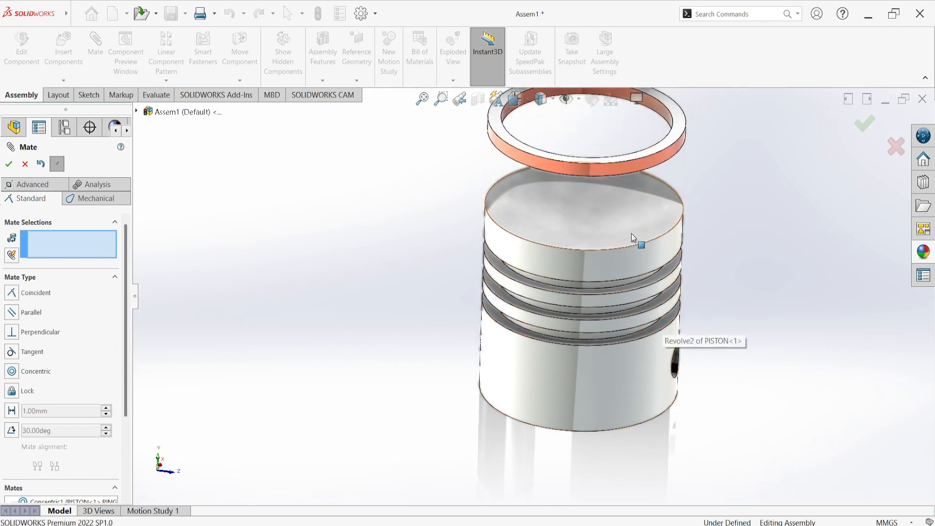
scroll(639, 186, "up", 2)
scroll(534, 240, "down", 6)
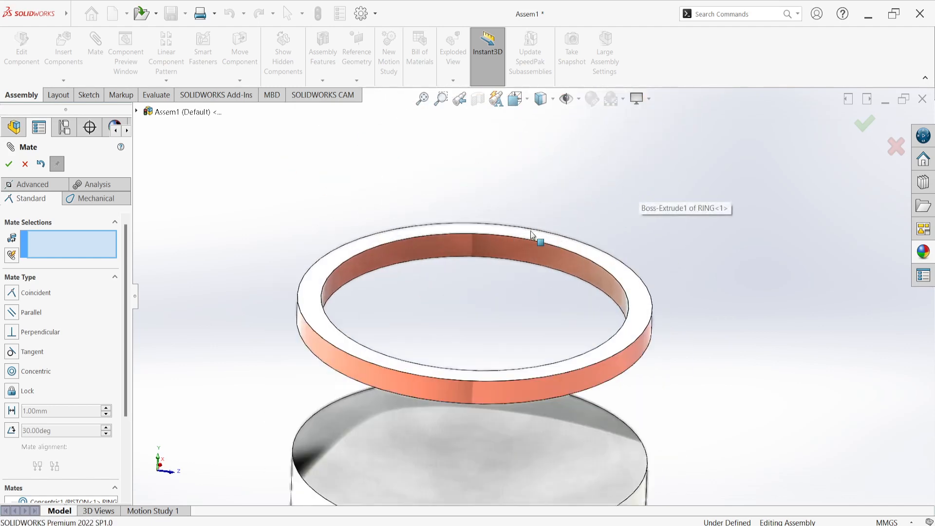
scroll(512, 265, "down", 2)
left_click(513, 263)
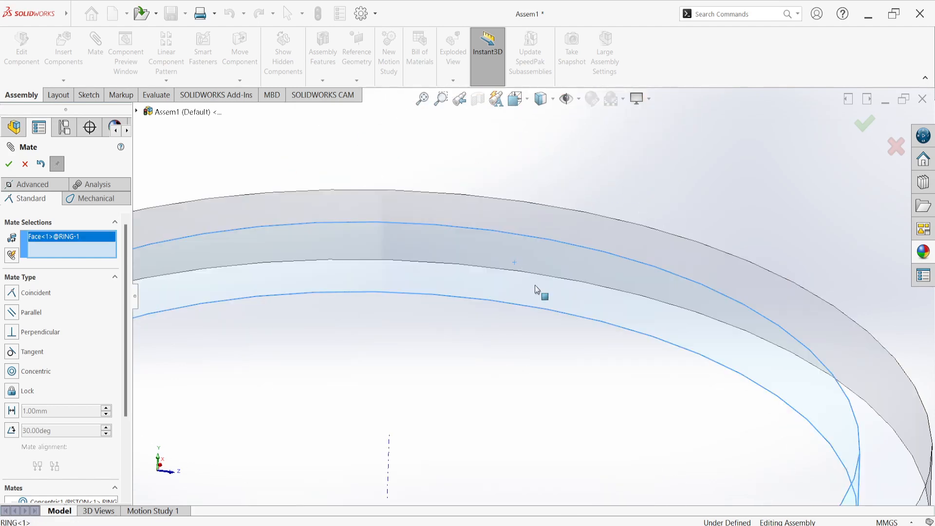
scroll(540, 291, "up", 6)
scroll(564, 396, "up", 2)
scroll(544, 396, "down", 8)
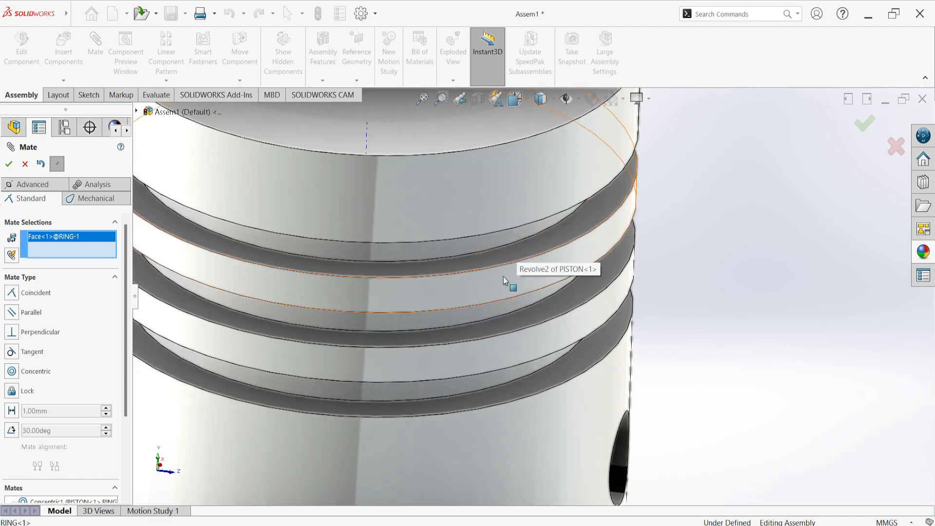
middle_click_drag(504, 277, 498, 223)
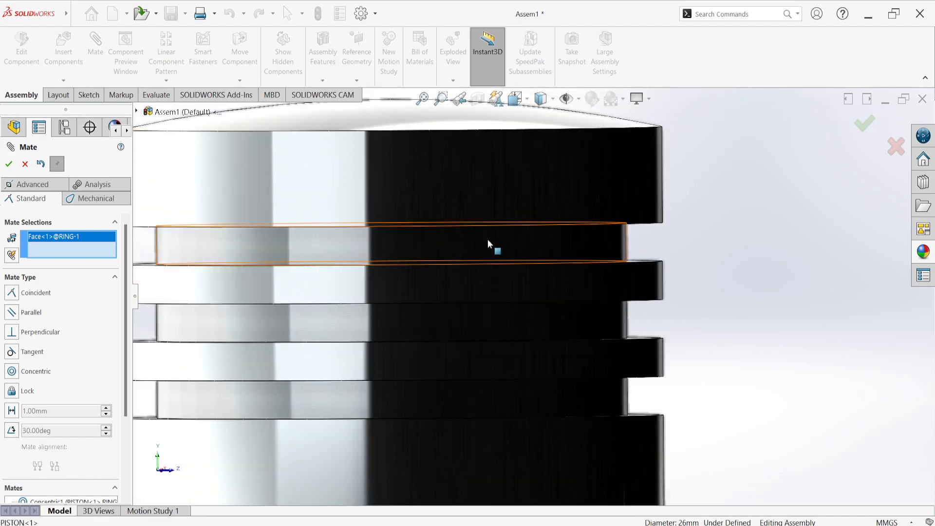
left_click(487, 240)
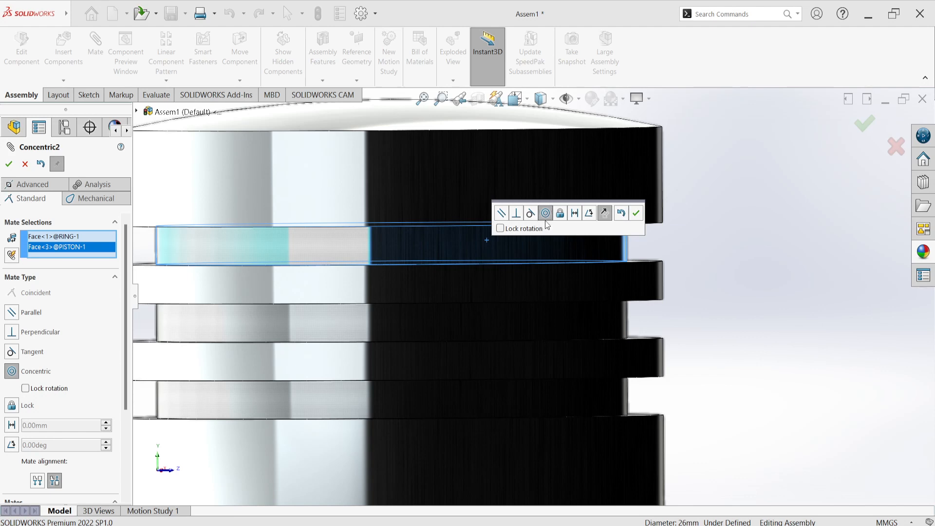
key("f")
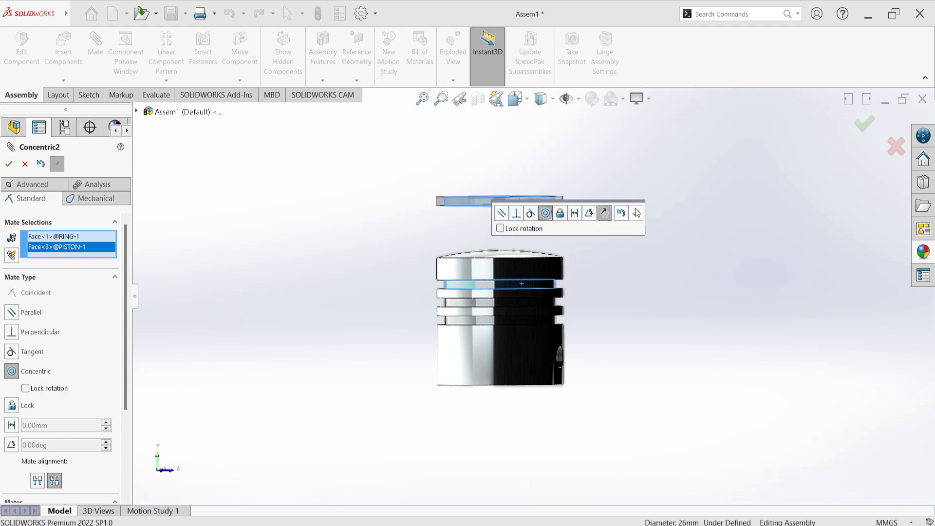
right_click(60, 252)
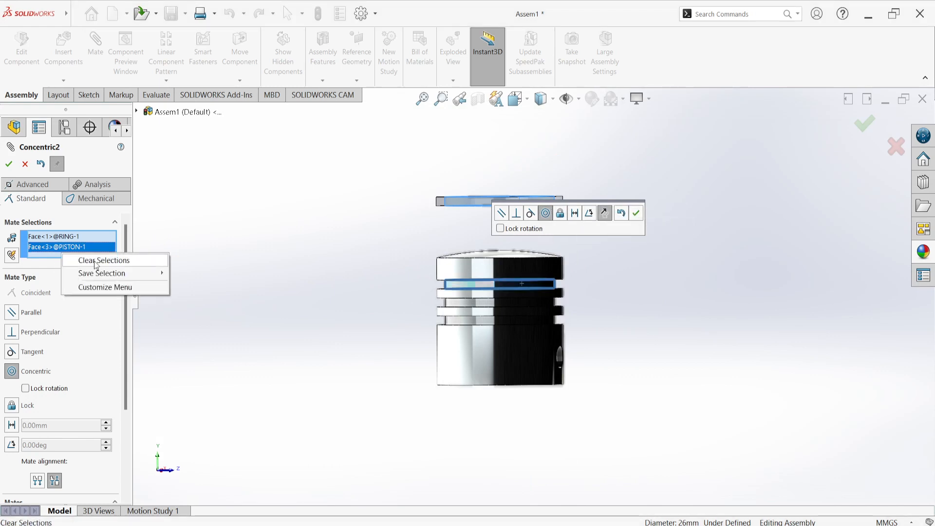
left_click(96, 260)
middle_click_drag(492, 255, 493, 339)
scroll(453, 286, "down", 8)
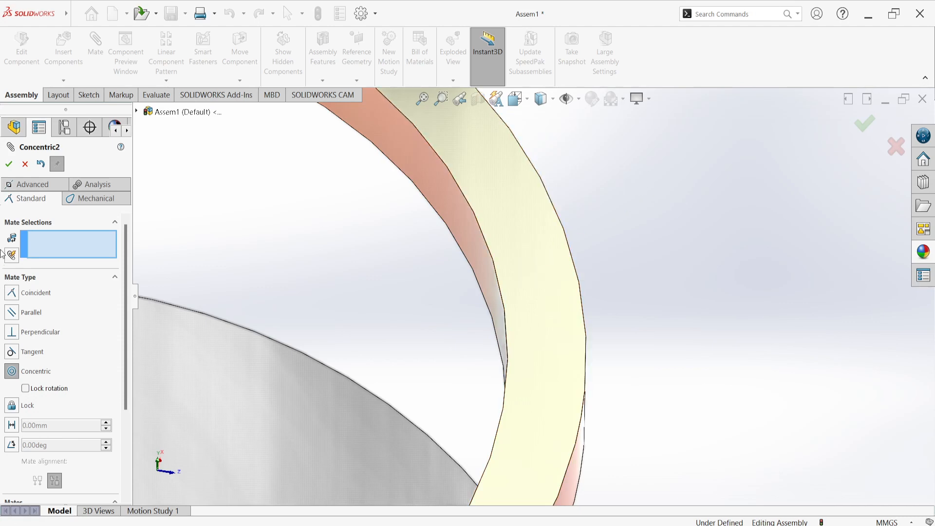
left_click(25, 165)
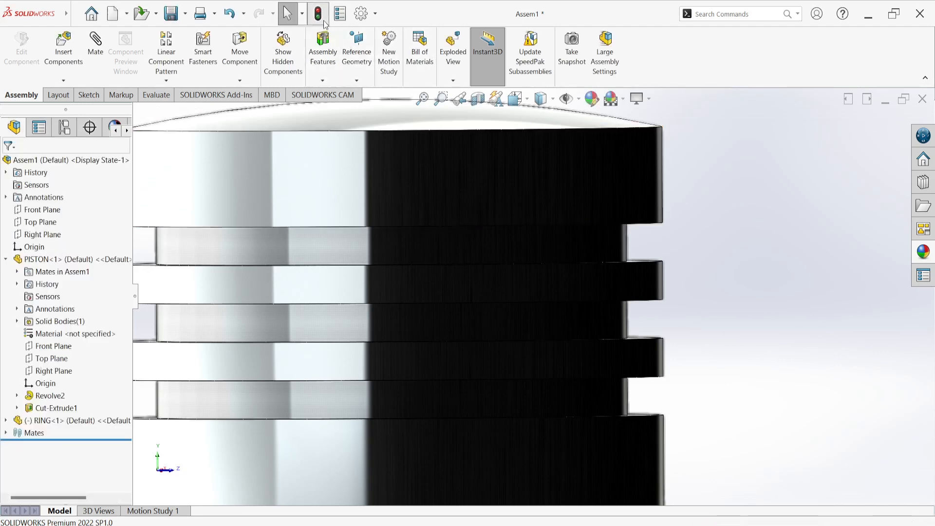
Add a coincident mate between the ring's top flat face and the upper side wall of the piston's top groove
key("f")
middle_click_drag(478, 183, 472, 246)
left_click(95, 46)
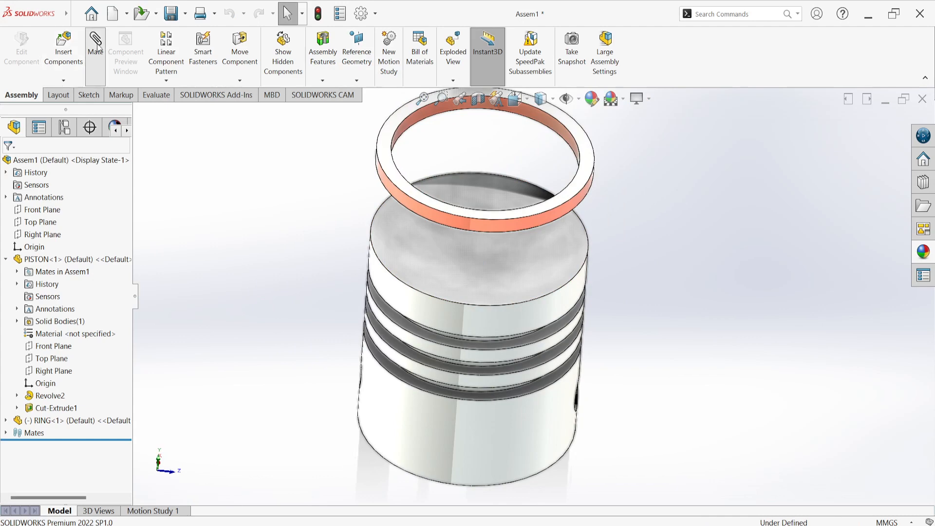
scroll(393, 173, "down", 8)
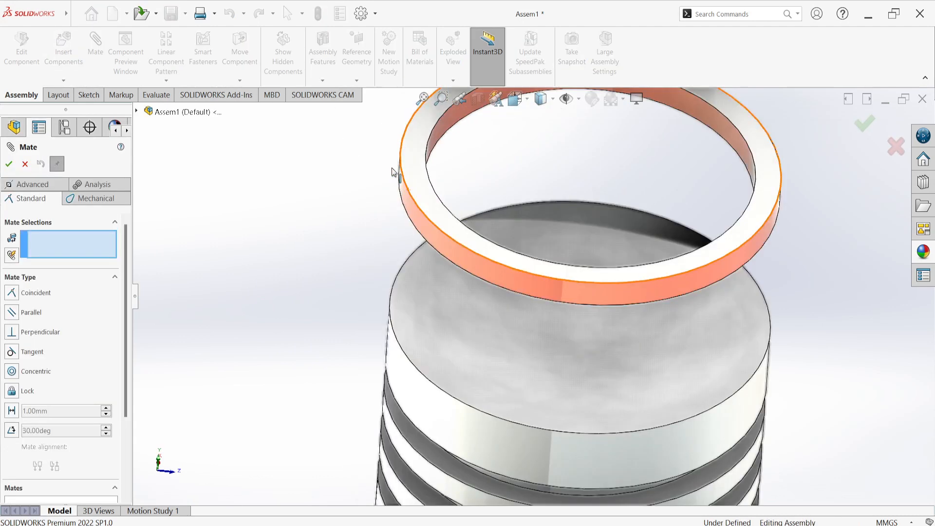
left_click(466, 200)
scroll(387, 257, "up", 5)
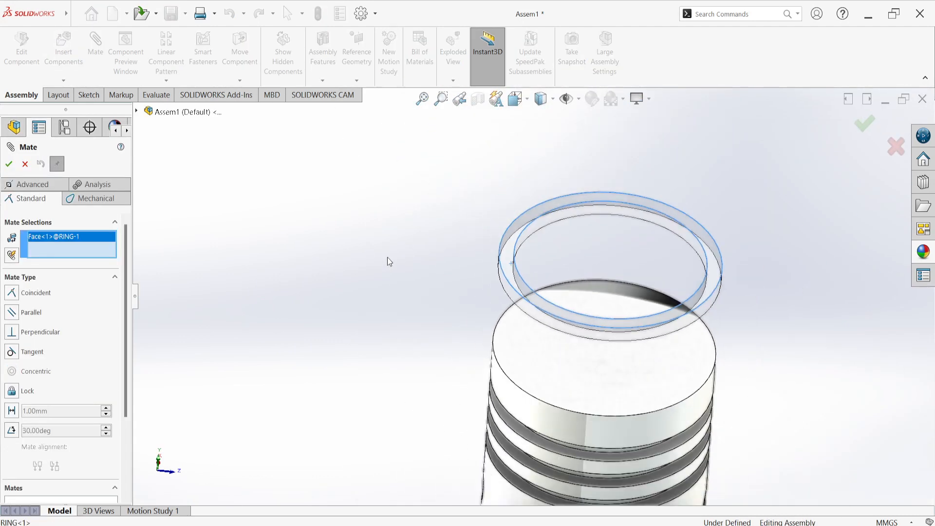
scroll(653, 316, "down", 8)
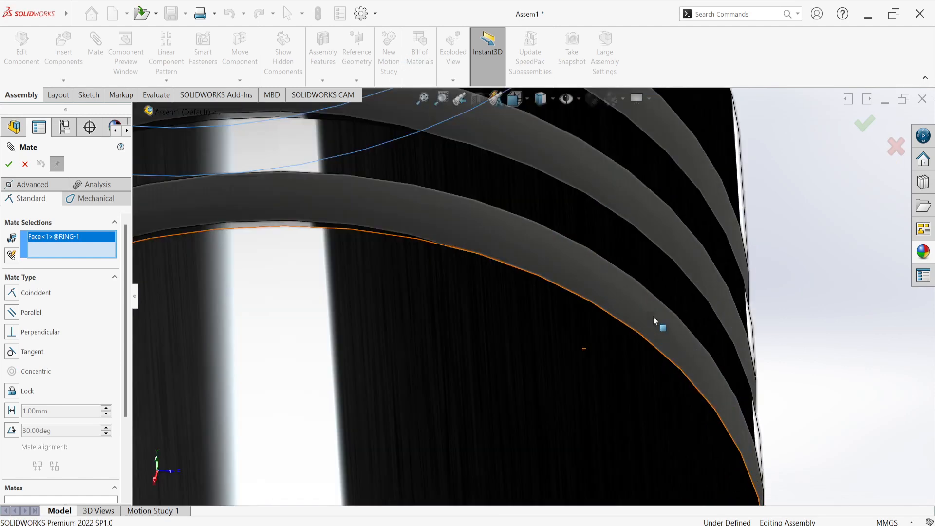
scroll(648, 166, "up", 5)
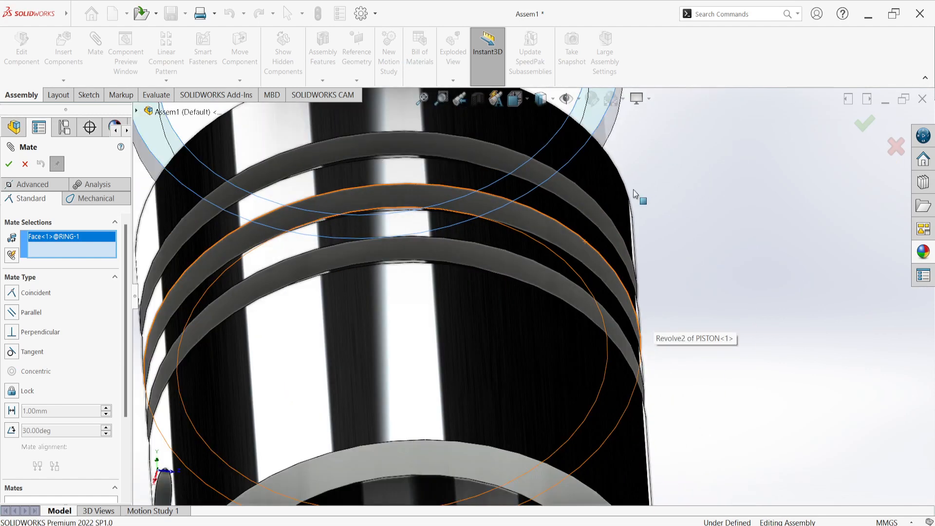
left_click(459, 150)
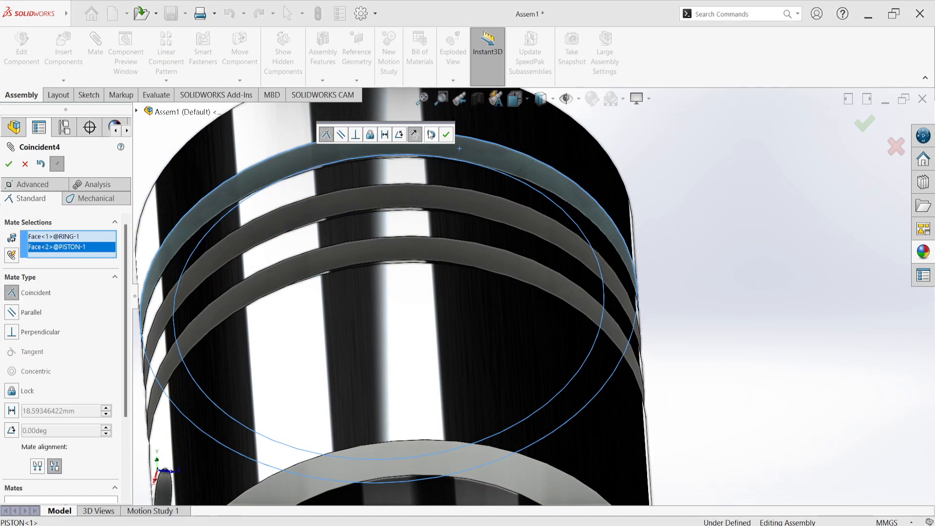
left_click(445, 134)
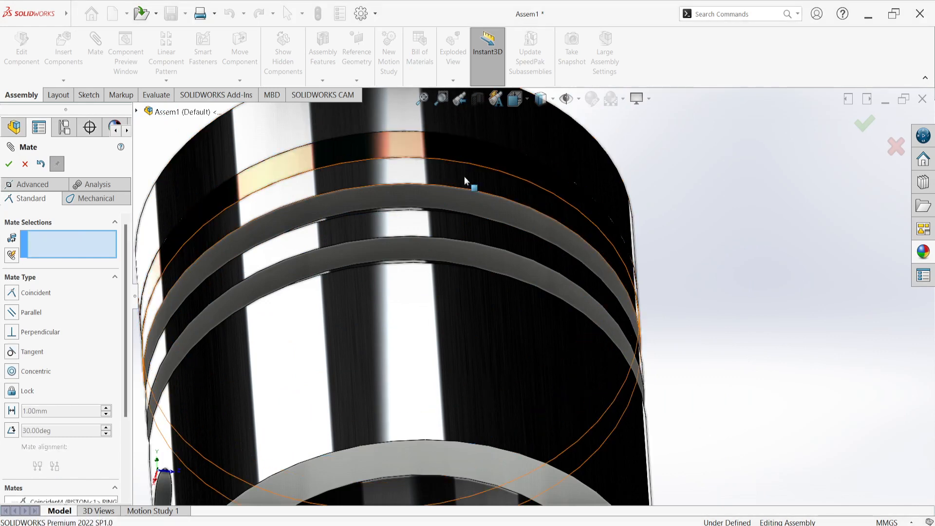
Examine how the ring sits in the piston's top groove and finish the Mate command
scroll(453, 176, "up", 5)
middle_click_drag(416, 176, 395, 242)
scroll(394, 238, "down", 5)
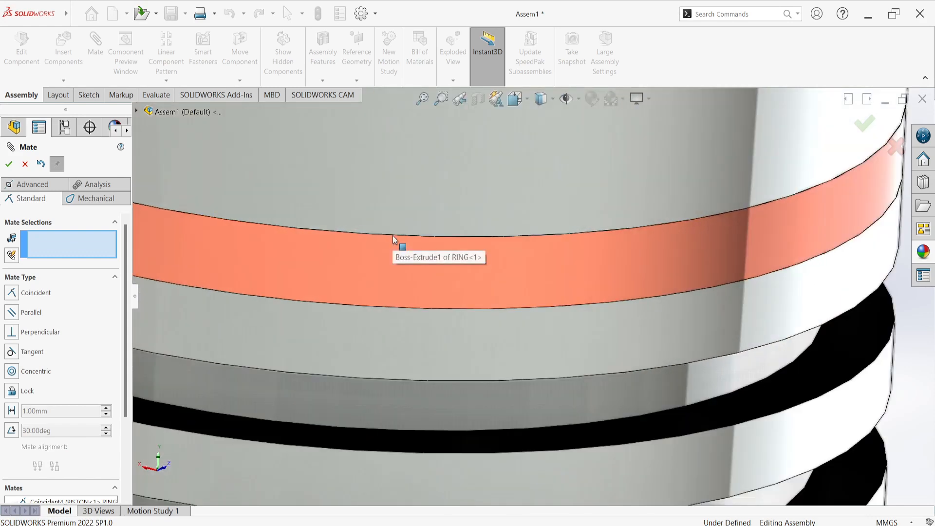
scroll(426, 263, "up", 3)
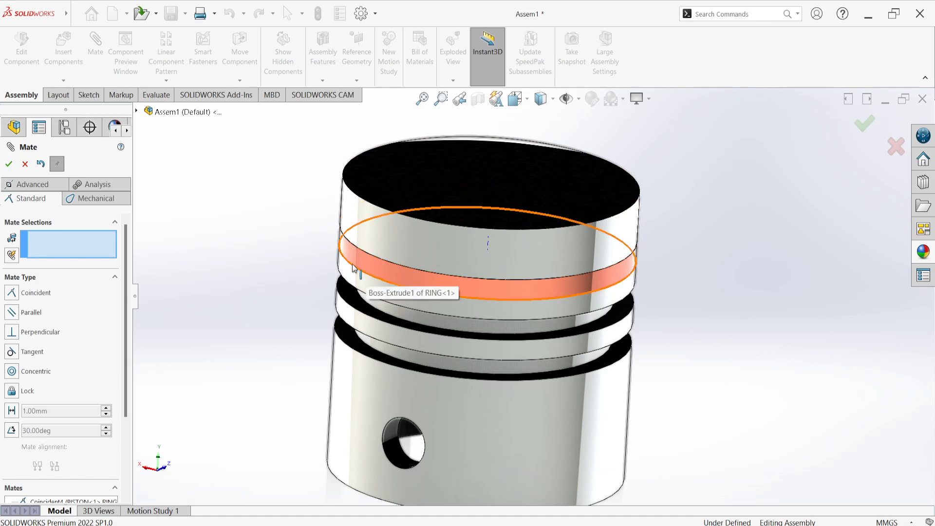
key("f")
middle_click_drag(296, 231, 273, 219)
middle_click_drag(366, 312, 353, 258)
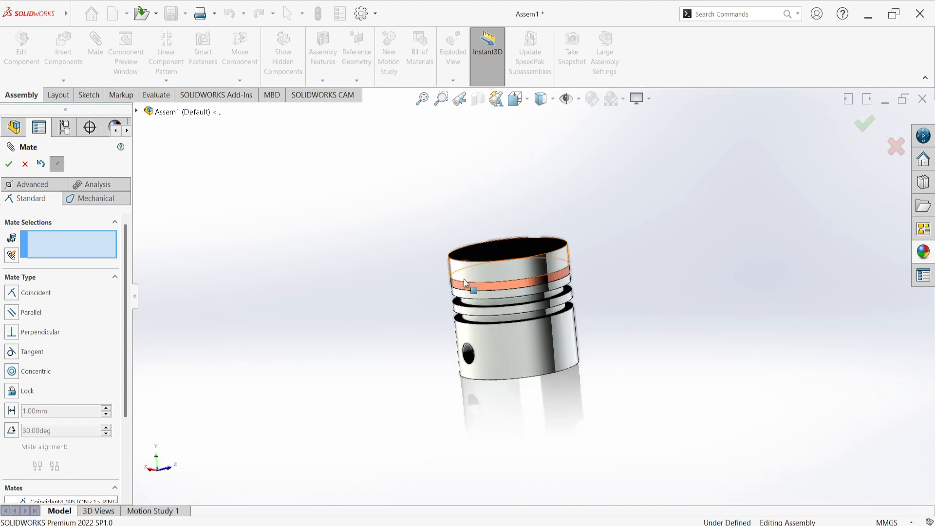
left_click(8, 166)
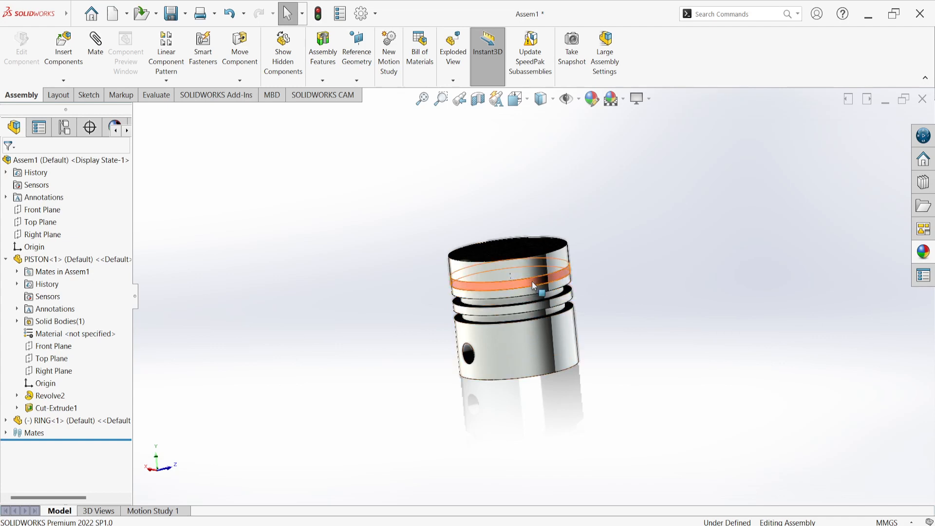
Place two copies of the ring in free space beside the piston and clear the ring face preselected for mating
left_click_drag(535, 287, 358, 395)
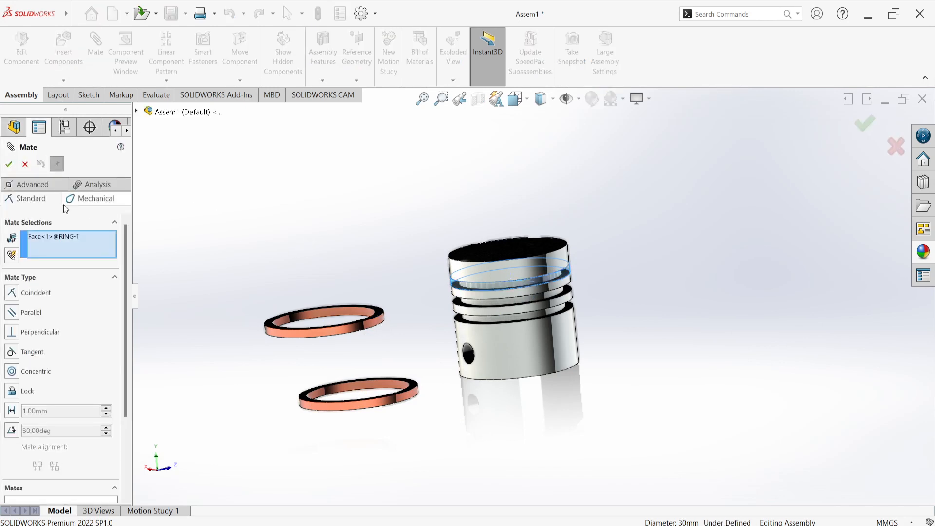
right_click(68, 241)
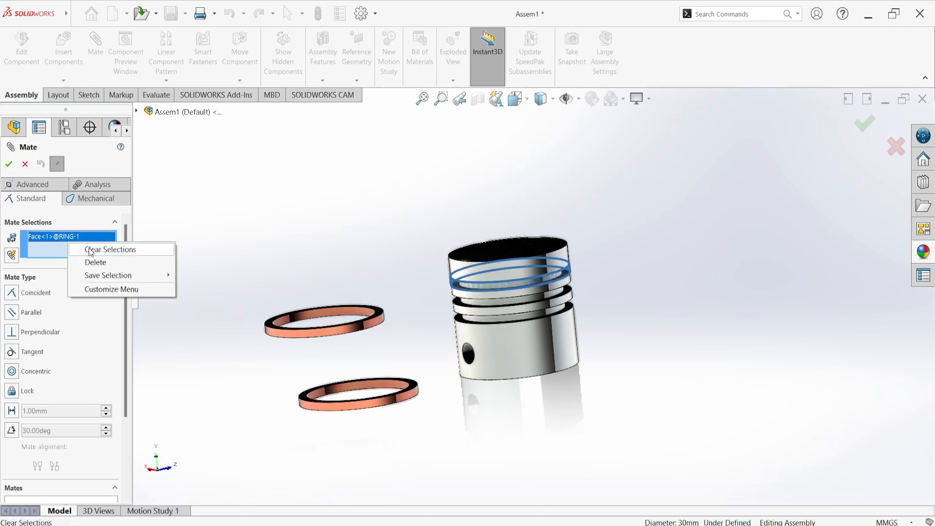
left_click(90, 248)
Try a concentric mate between the piston skirt's outer face and one ring copy's inner face, and undo it
left_click(527, 338)
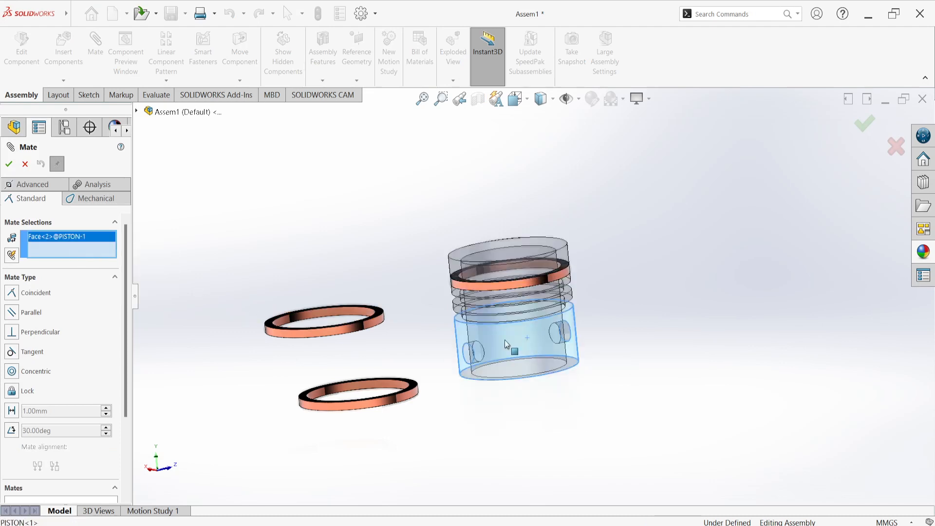
scroll(376, 297, "down", 5)
left_click(361, 326)
scroll(364, 328, "up", 6)
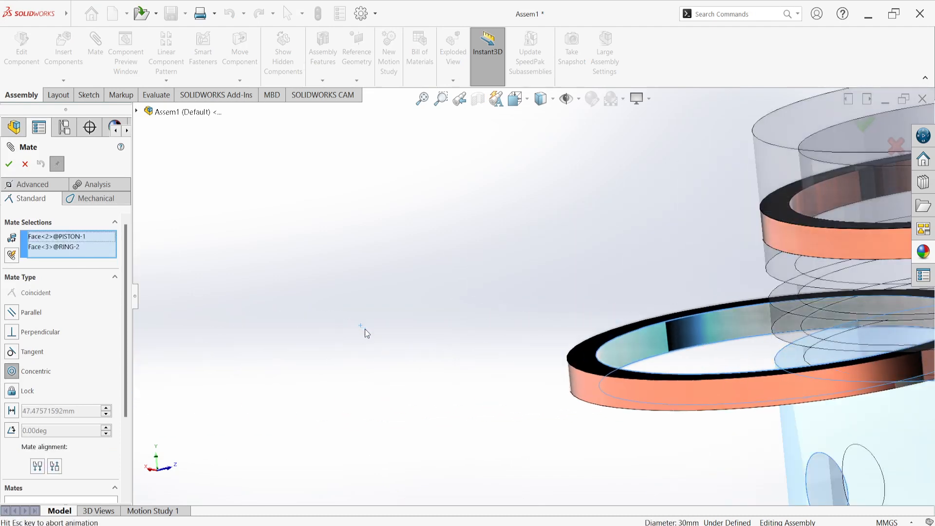
scroll(429, 395, "down", 5)
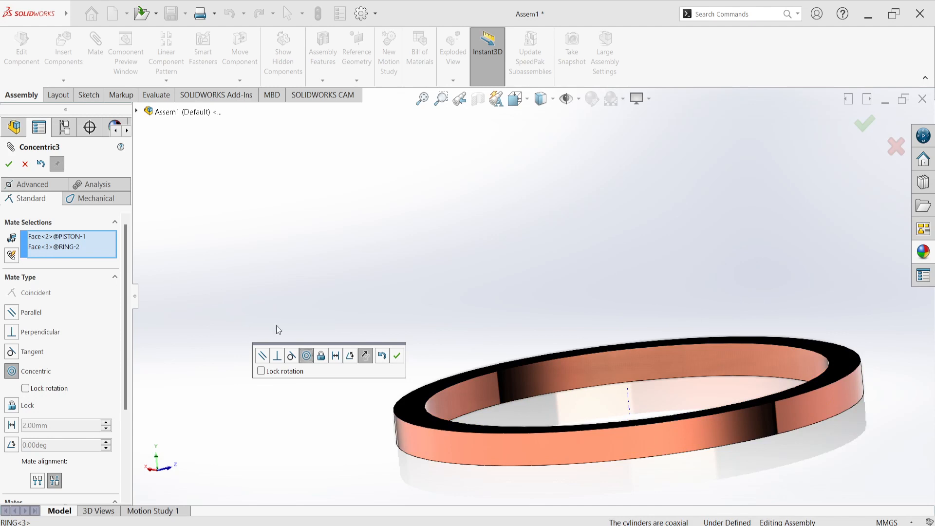
left_click(398, 359)
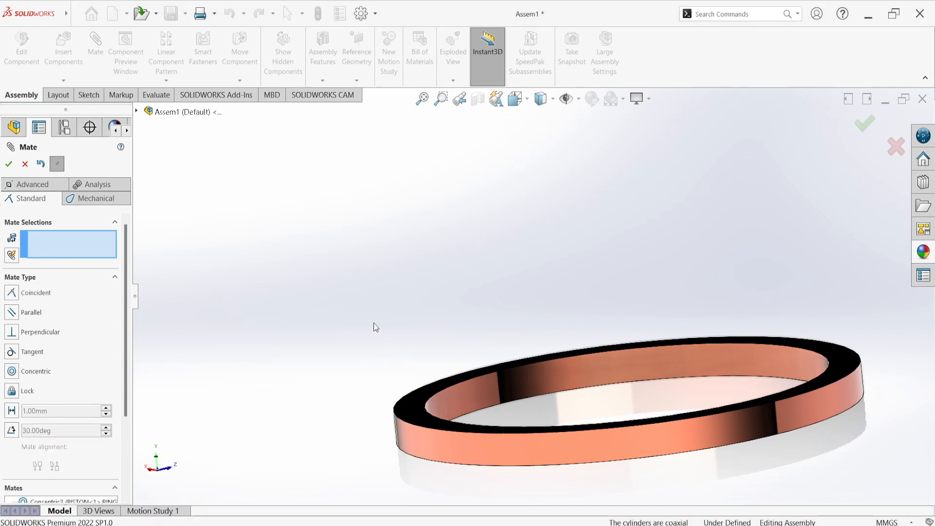
scroll(374, 325, "up", 5)
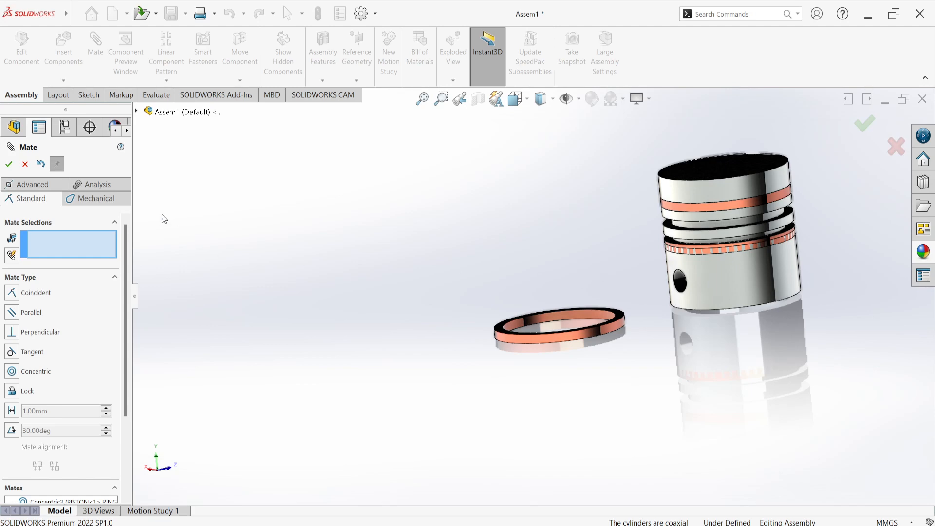
left_click(40, 165)
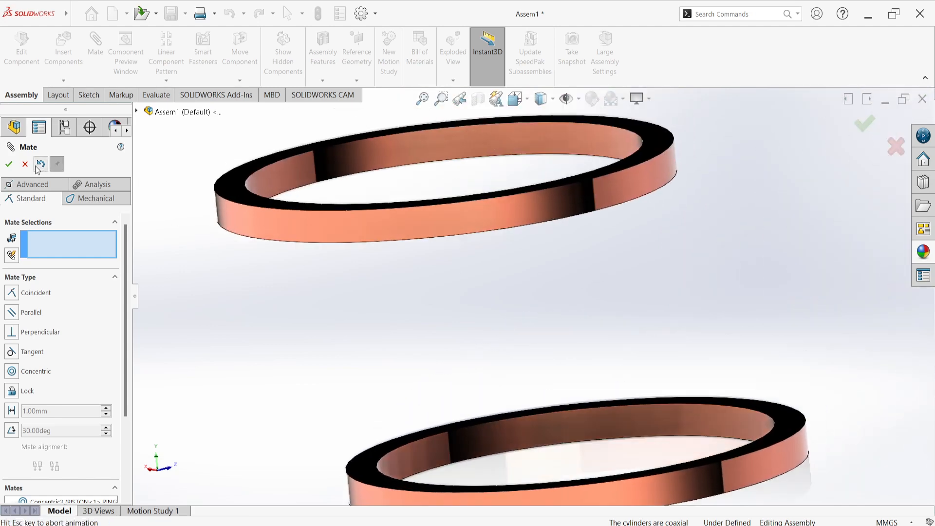
scroll(521, 276, "up", 4)
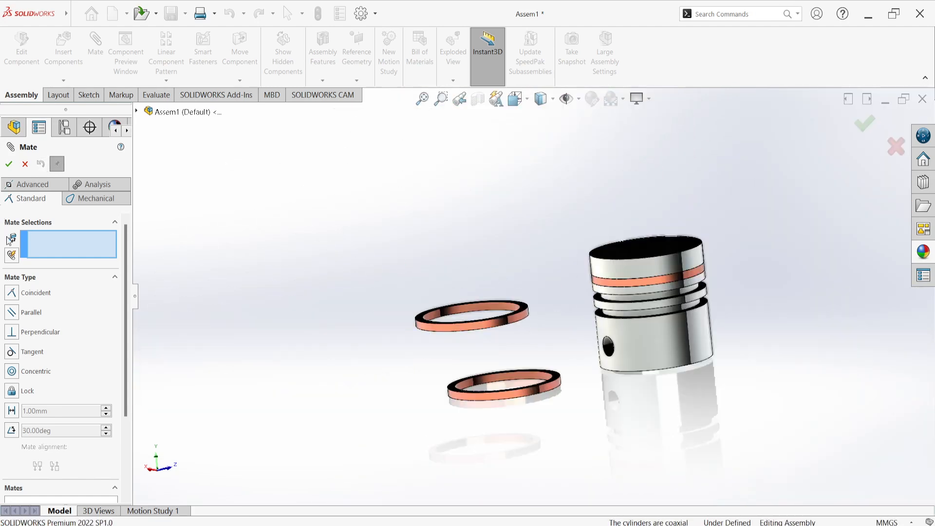
In multiple mate mode, mate the inner faces of both loose ring copies concentric to the piston skirt's outer face
left_click(11, 257)
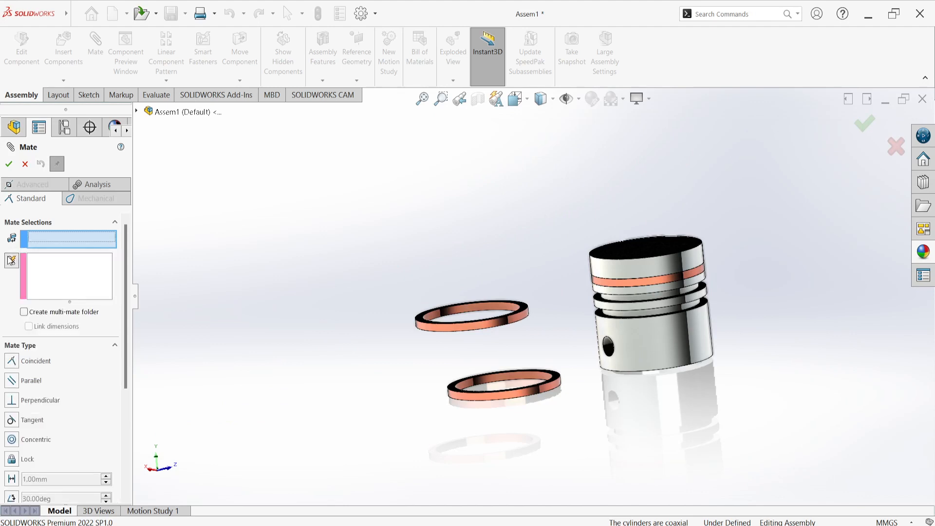
left_click(665, 347)
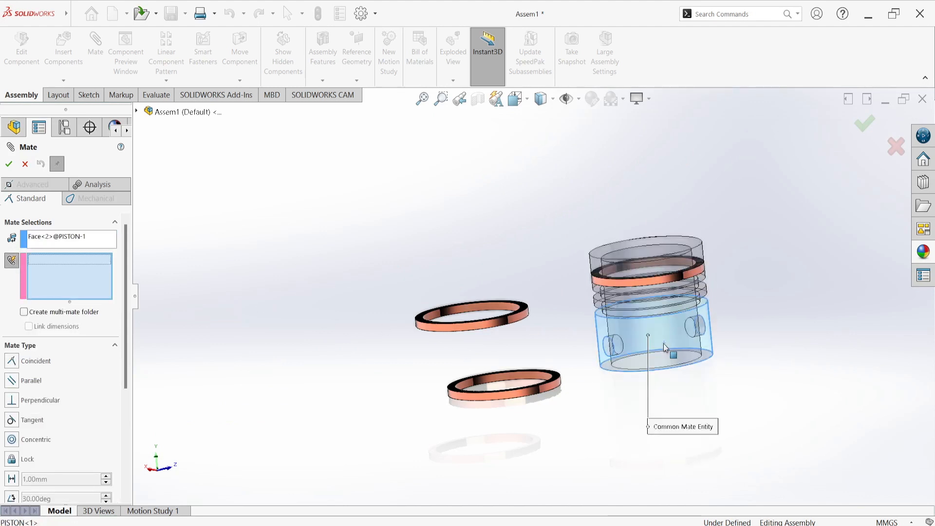
scroll(509, 322, "down", 5)
left_click(476, 253)
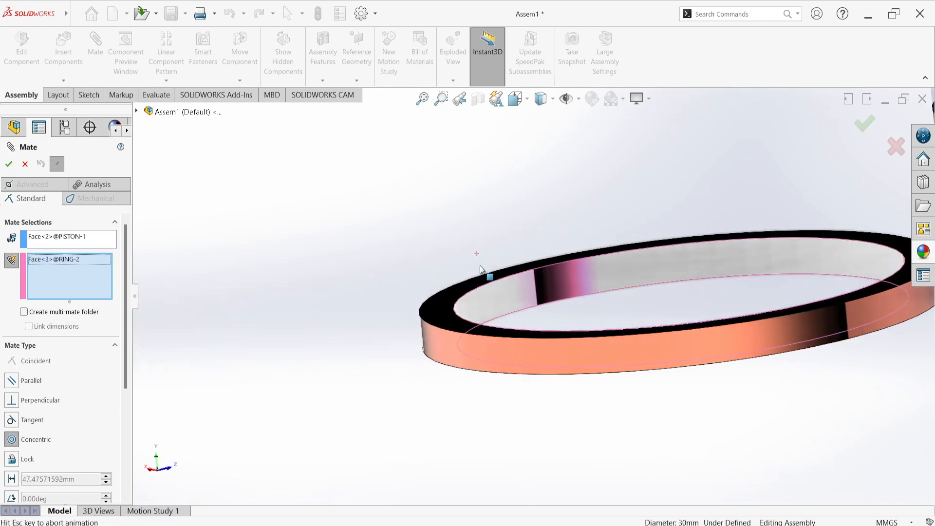
scroll(489, 275, "up", 3)
scroll(534, 394, "down", 4)
scroll(598, 455, "down", 2)
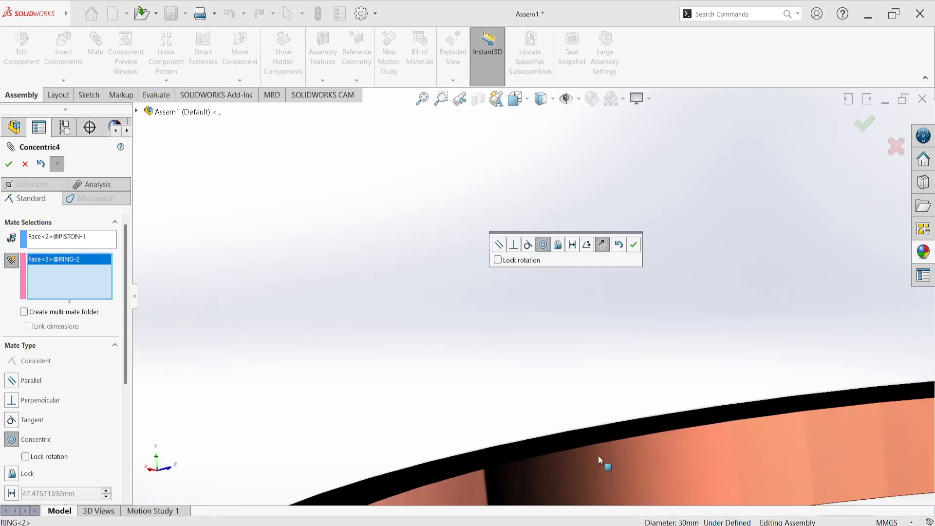
left_click(610, 472)
scroll(539, 391, "up", 3)
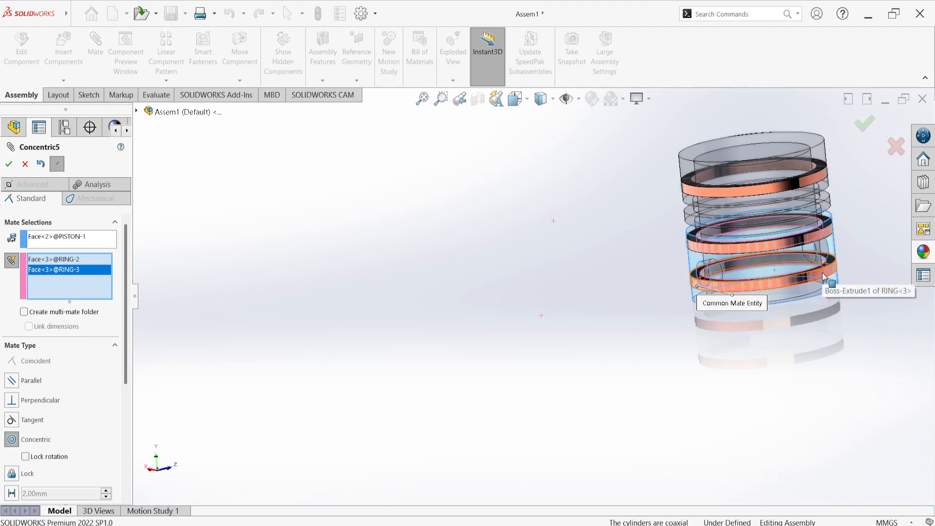
Move one ring copy above the piston and the other below it, and accept the concentric mates
left_click_drag(822, 272, 785, 83)
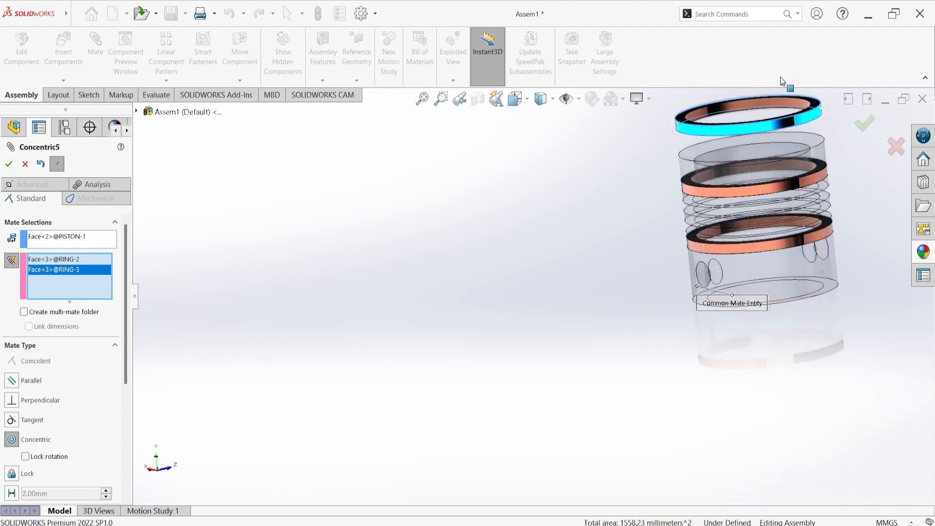
left_click_drag(783, 232, 823, 379)
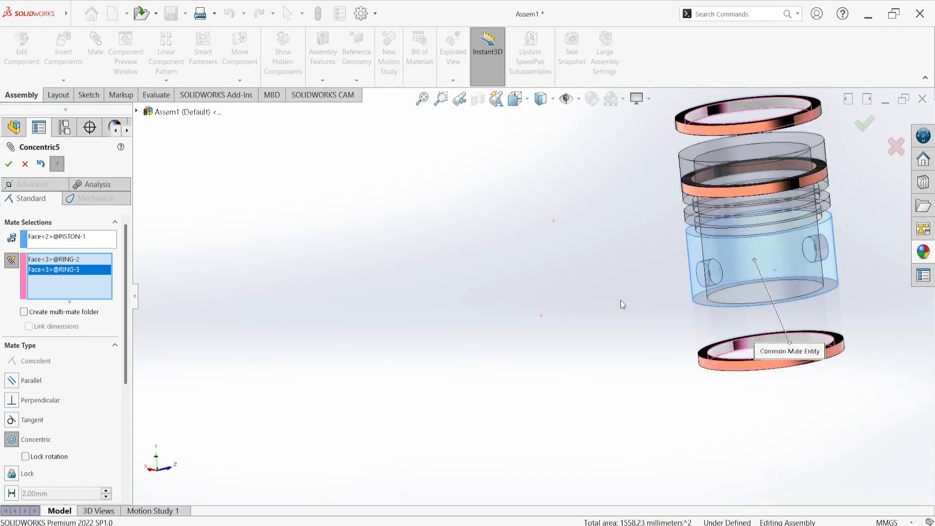
left_click(11, 164)
Add a coincident mate between the middle groove's upper side wall and the top flat face of the ring above the piston
middle_click_drag(689, 310, 598, 238)
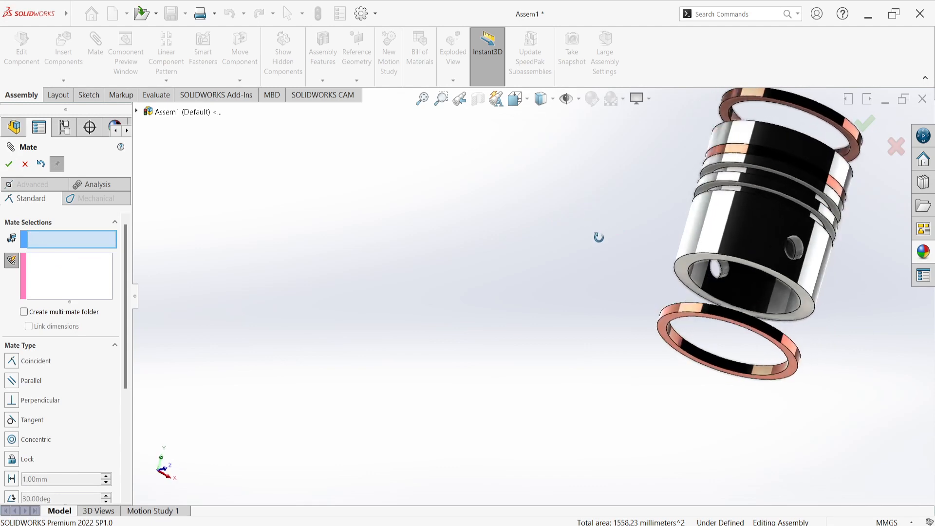
scroll(782, 202, "down", 8)
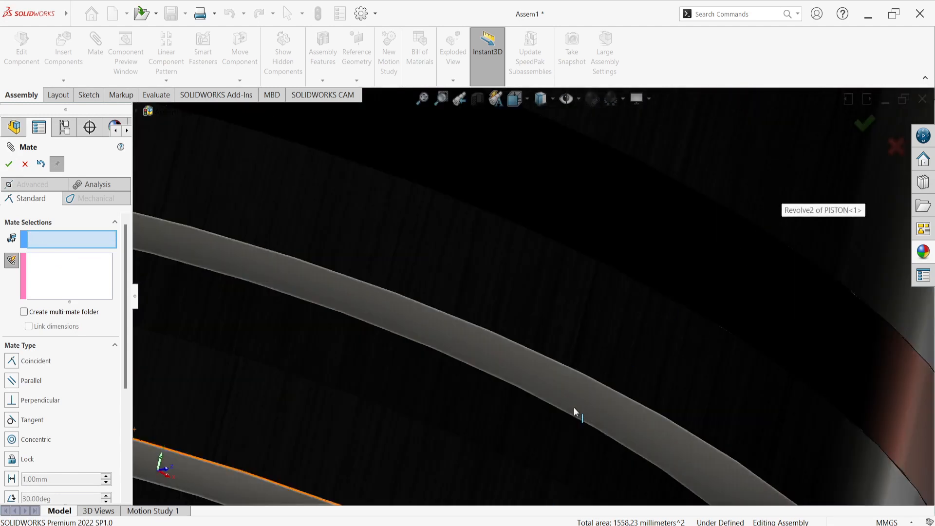
left_click(571, 386)
scroll(571, 386, "up", 10)
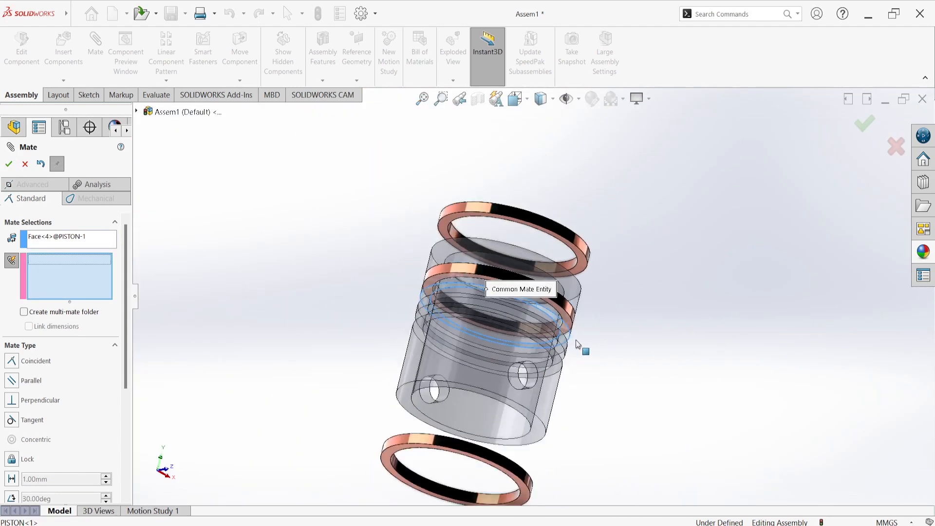
middle_click_drag(568, 199, 549, 255)
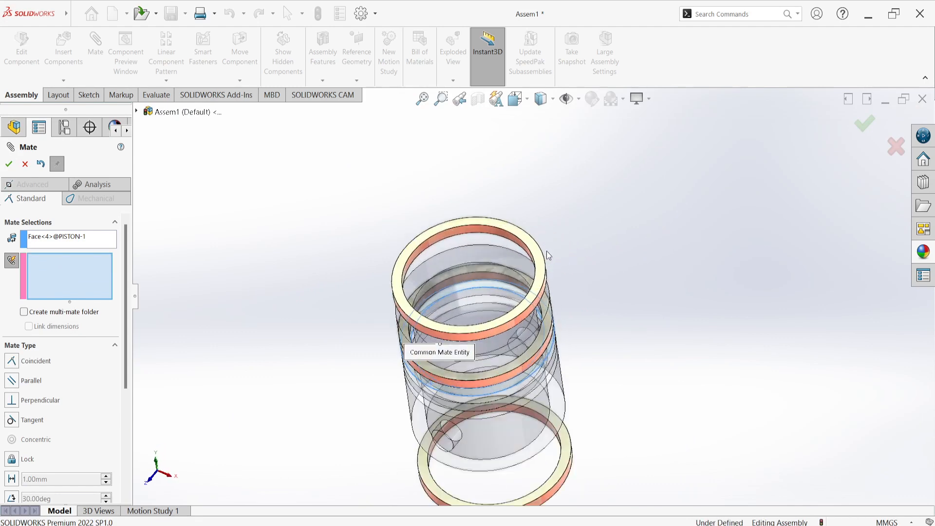
scroll(485, 330, "down", 6)
left_click(573, 304)
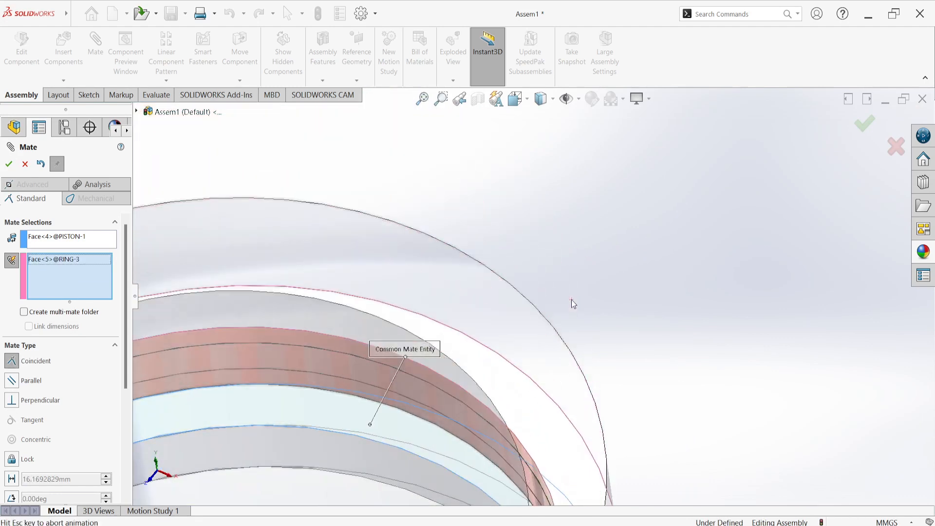
left_click(711, 319)
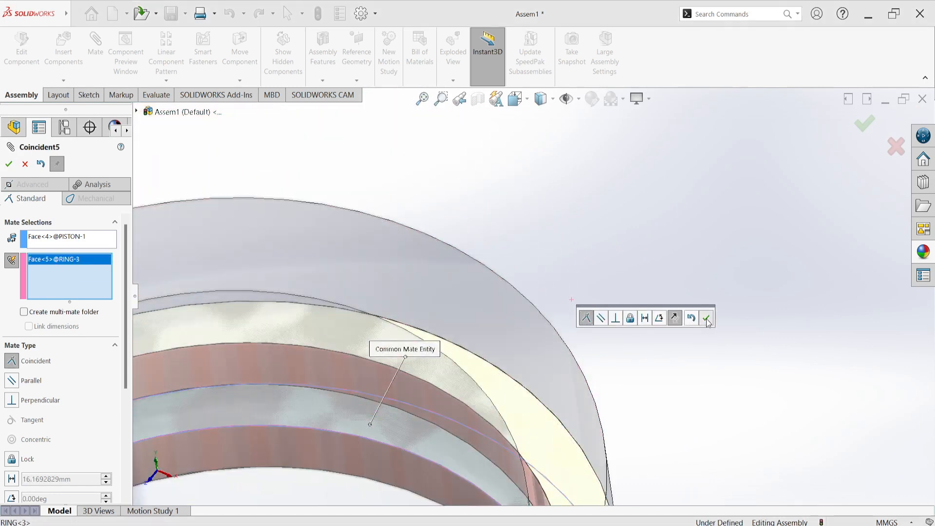
Add a coincident mate between the lowest groove's upper side wall and the top flat face of the ring below the piston
scroll(682, 323, "up", 10)
middle_click_drag(641, 300, 598, 199)
middle_click_drag(554, 358, 503, 307)
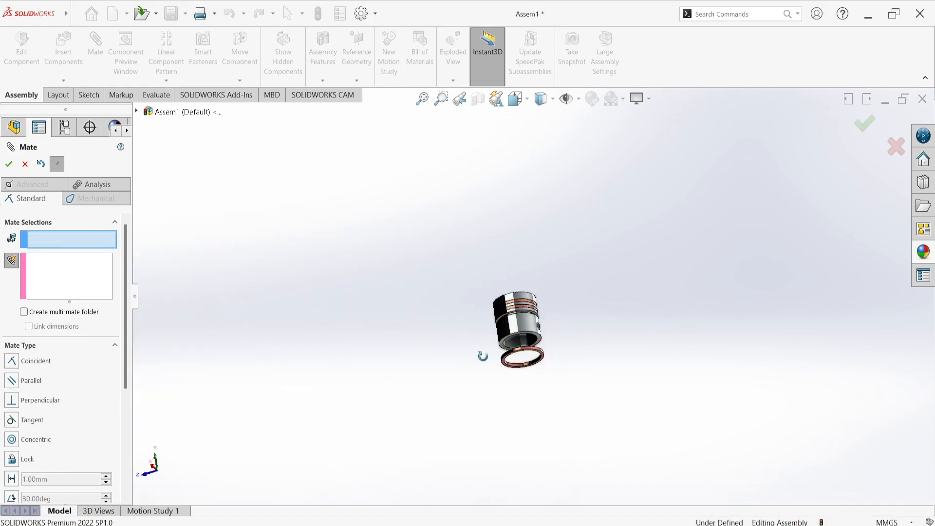
scroll(502, 314, "down", 10)
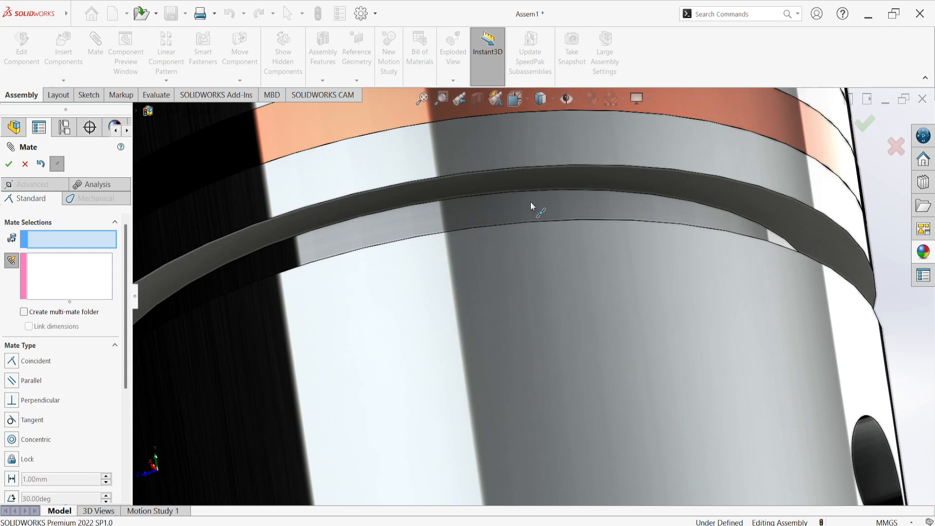
left_click(554, 171)
scroll(553, 171, "up", 6)
scroll(536, 191, "up", 6)
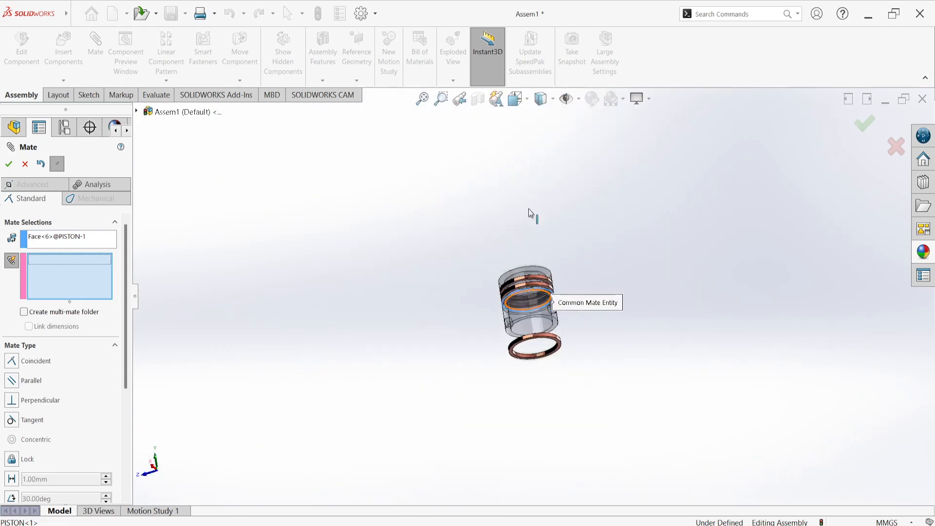
middle_click_drag(556, 278, 576, 355)
scroll(556, 350, "down", 6)
scroll(551, 317, "down", 5)
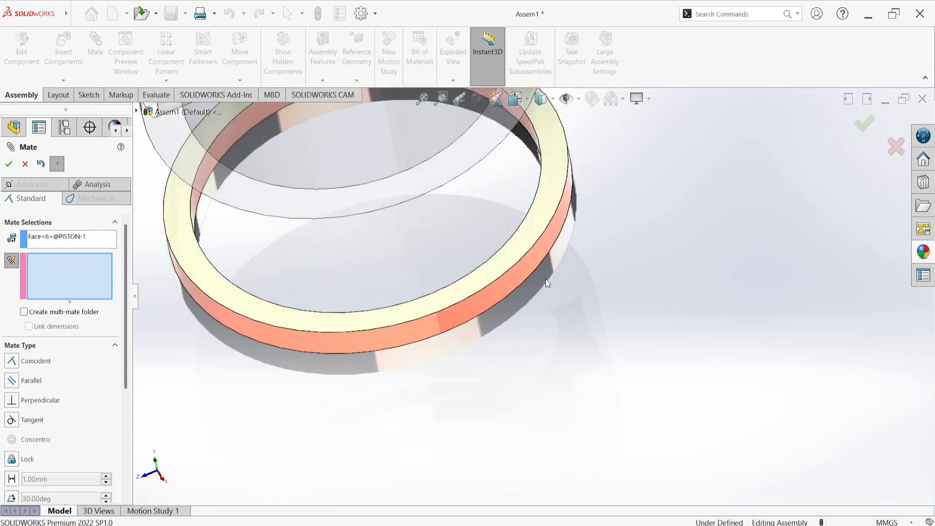
left_click(543, 201)
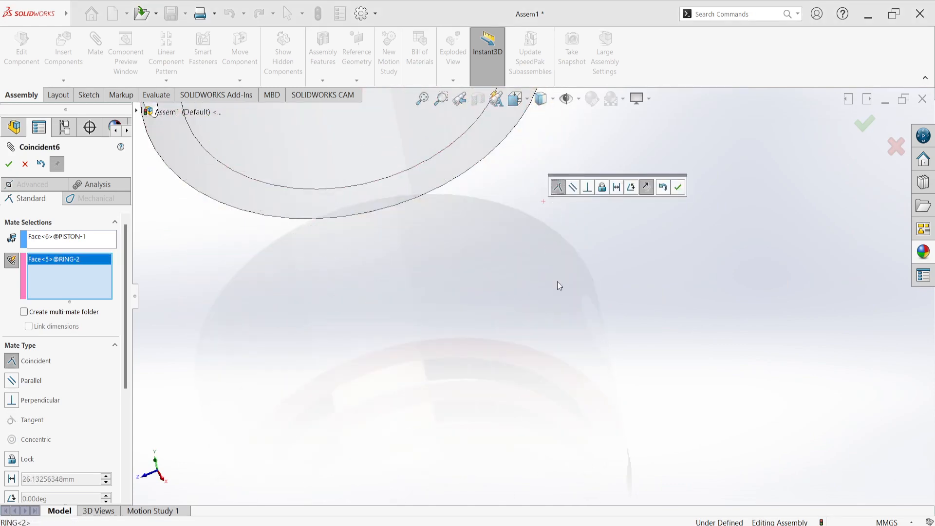
left_click(679, 188)
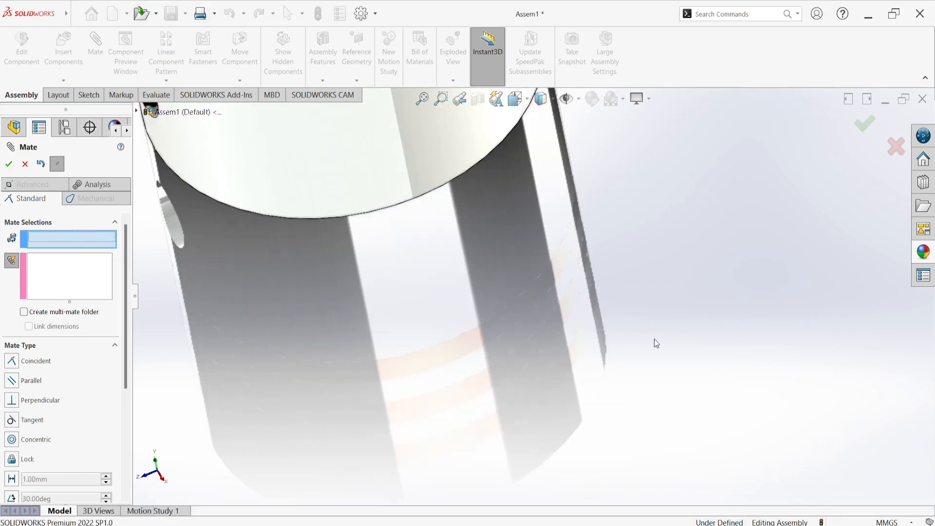
Show the assembled piston in the isometric view and finish the Mate command
scroll(550, 292, "up", 5)
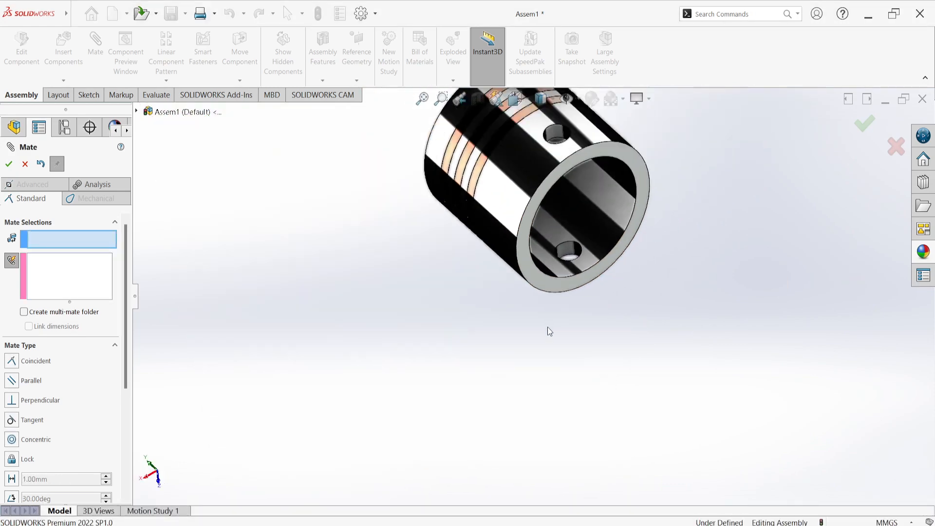
middle_click_drag(547, 326, 501, 423)
key("space")
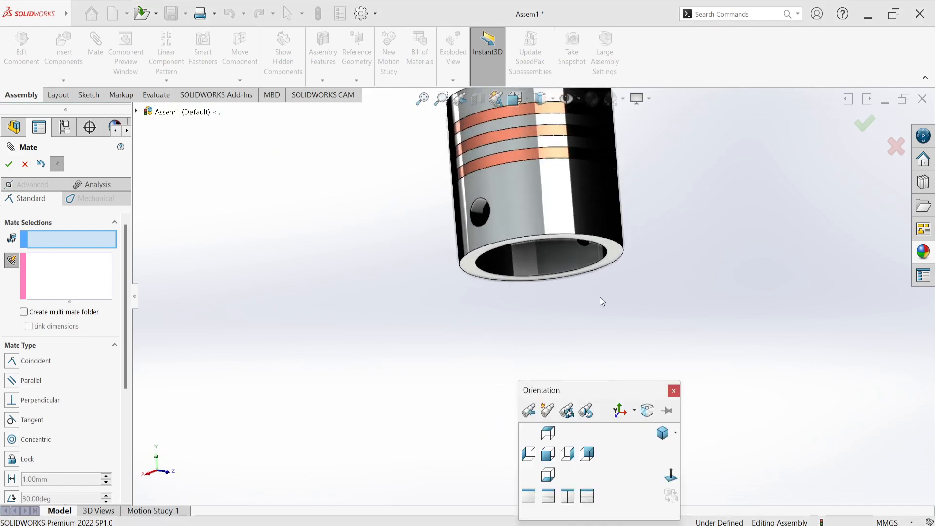
left_click(663, 433)
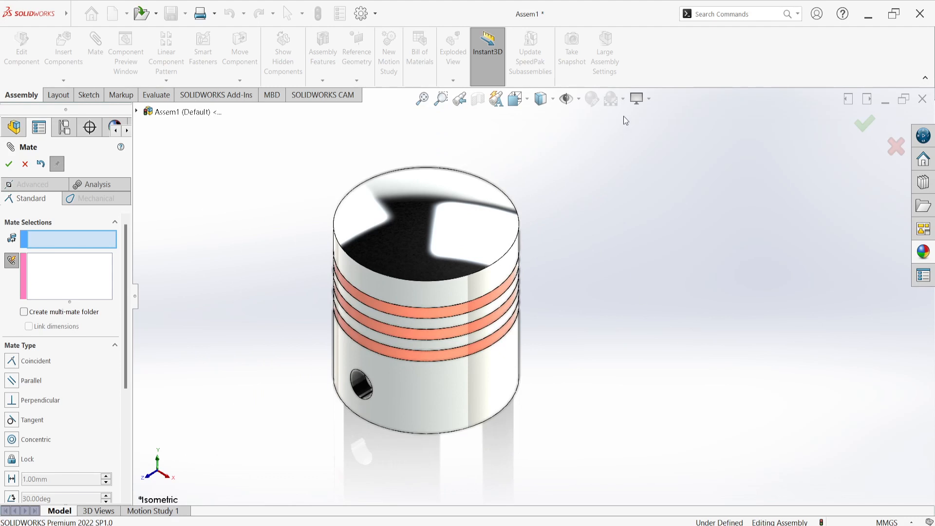
left_click(8, 165)
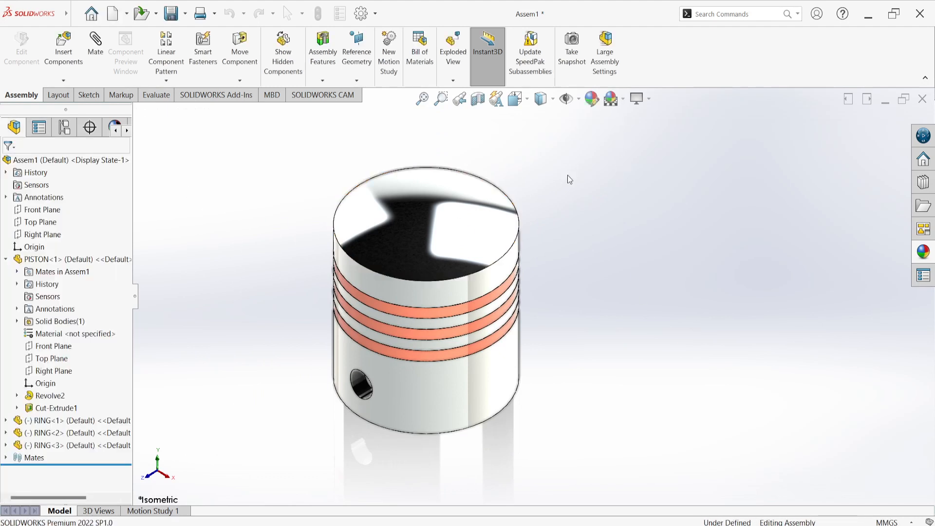
Apply a scene with a plain white background to the piston assembly
left_click(623, 104)
left_click(629, 130)
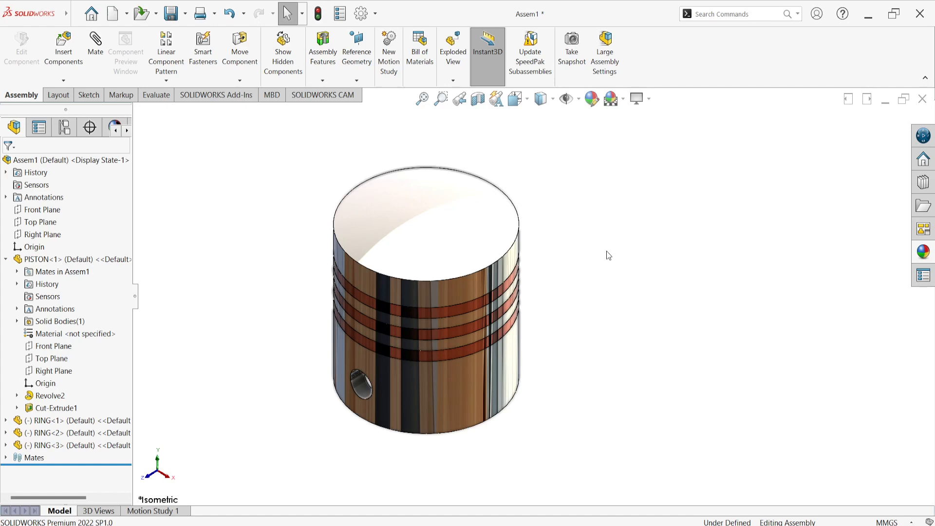
scroll(612, 273, "down", 2)
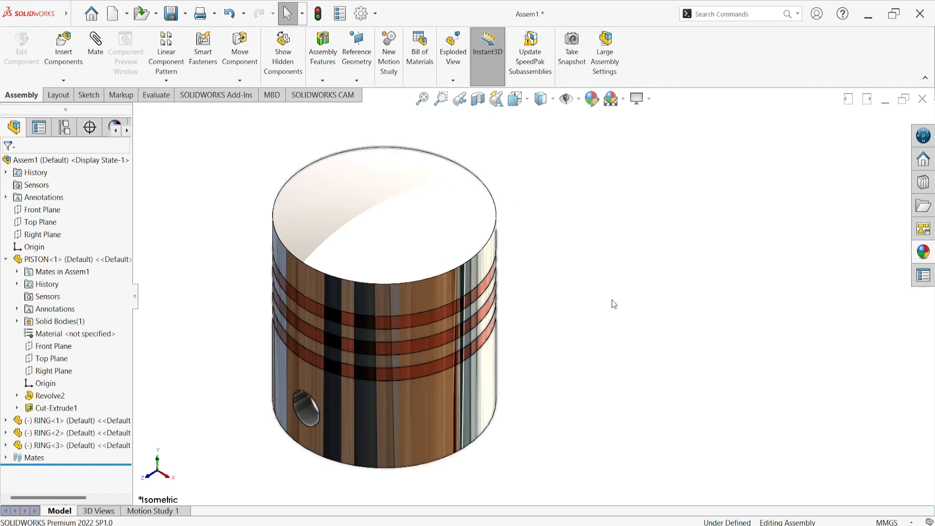